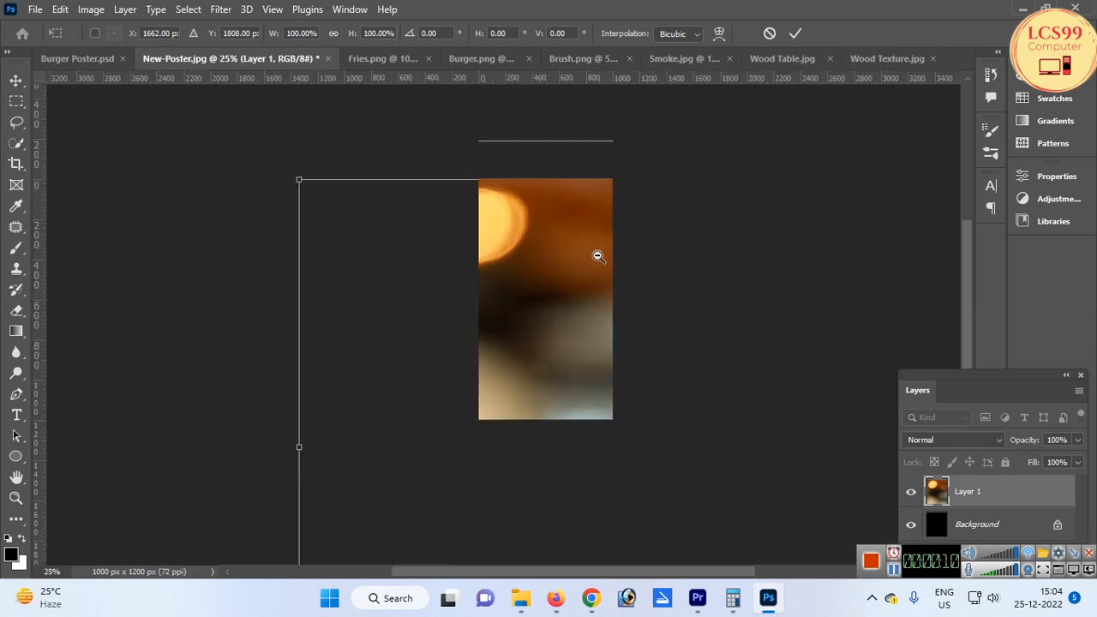
# Scale the blurred wood table image to span the poster's width and commit the transform
pyautogui.moveTo(713, 110); pyautogui.dragTo(546, 301)
pyautogui.scroll(2, 544, 310)
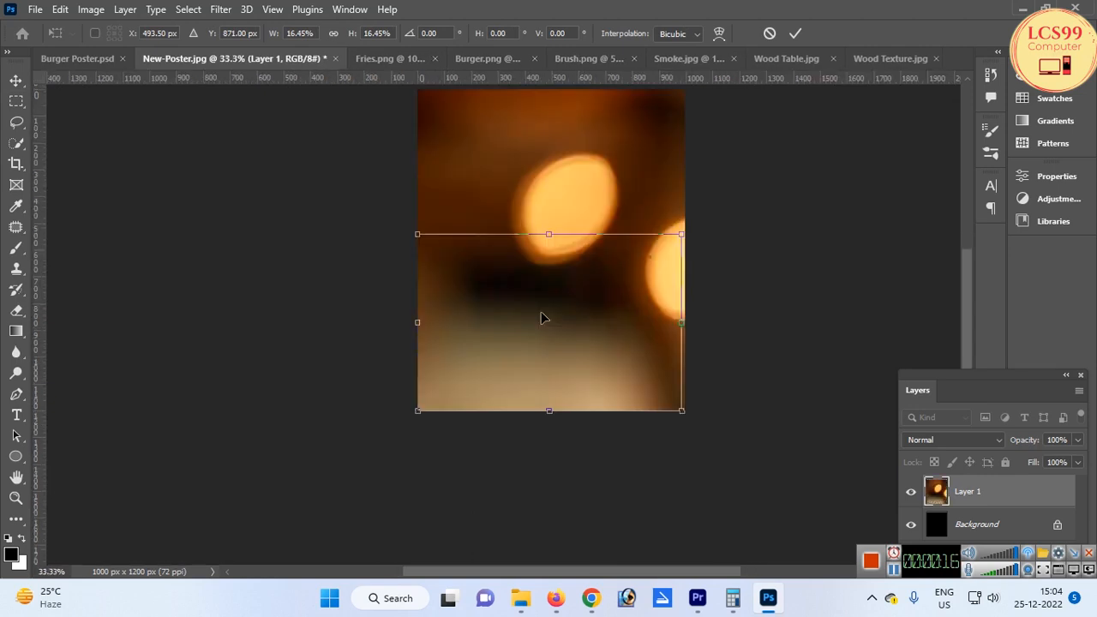
pyautogui.press('Return')
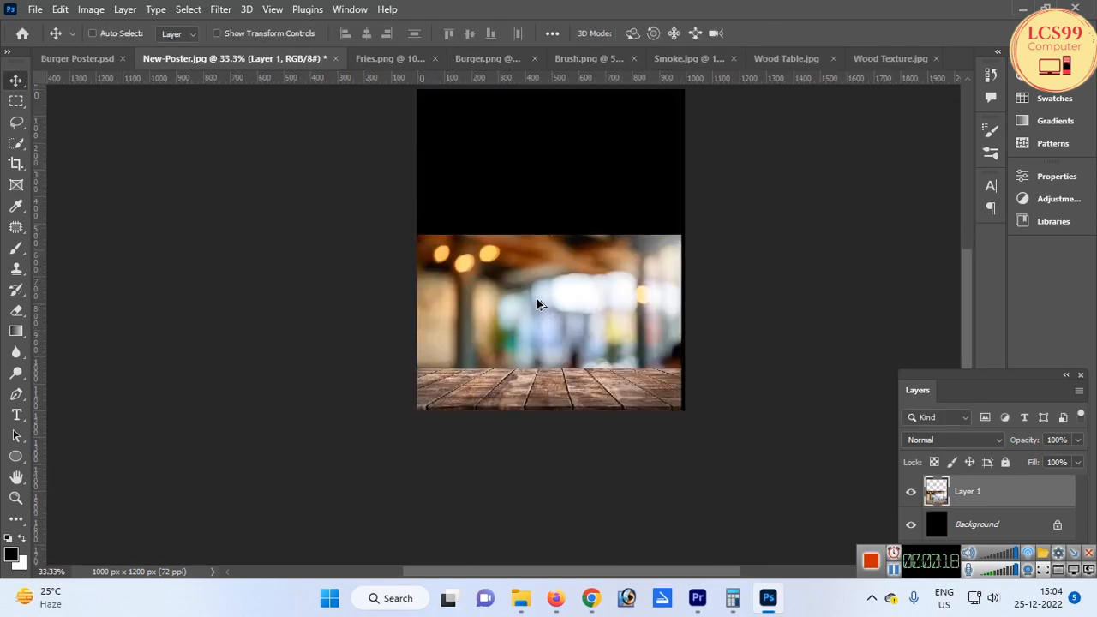
# Change the document resolution to 300 pixels/inch in the Image Size dialog
pyautogui.hotkey('ctrl', 'alt', 'i')
pyautogui.doubleClick(638, 229)
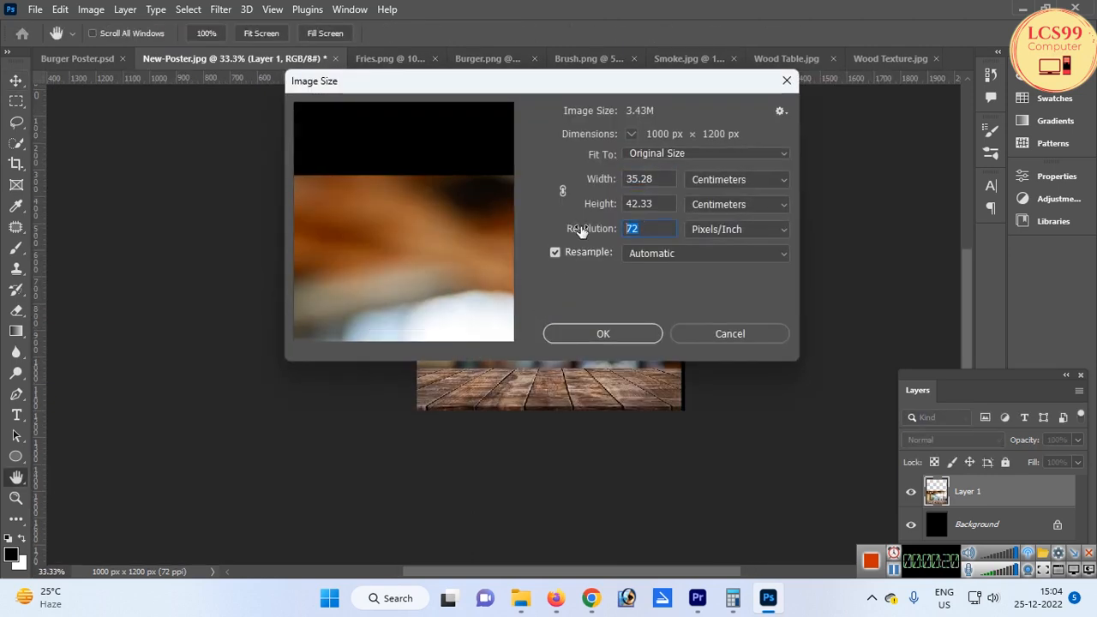
pyautogui.write('300')
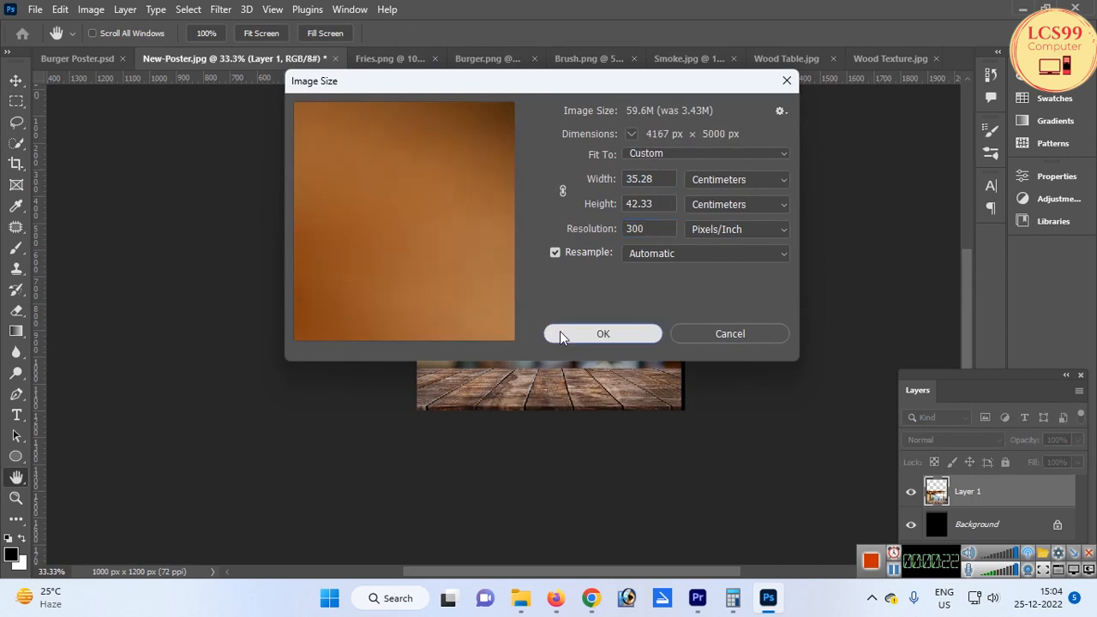
pyautogui.click(561, 334)
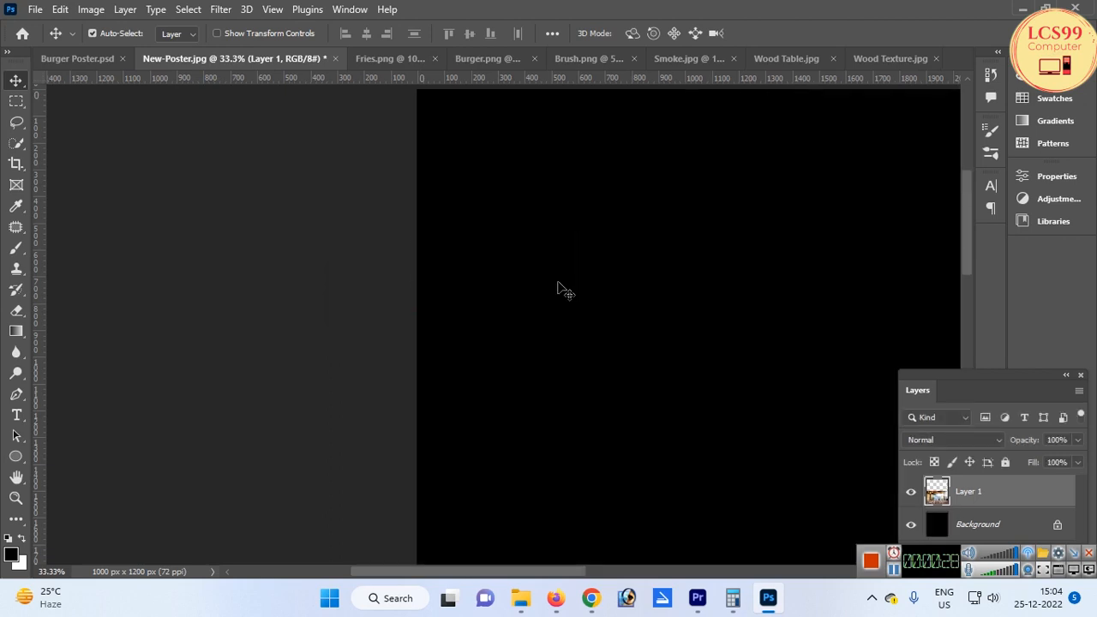
# Move the wood table layer slightly up within the canvas
pyautogui.hotkey('ctrl', '0')
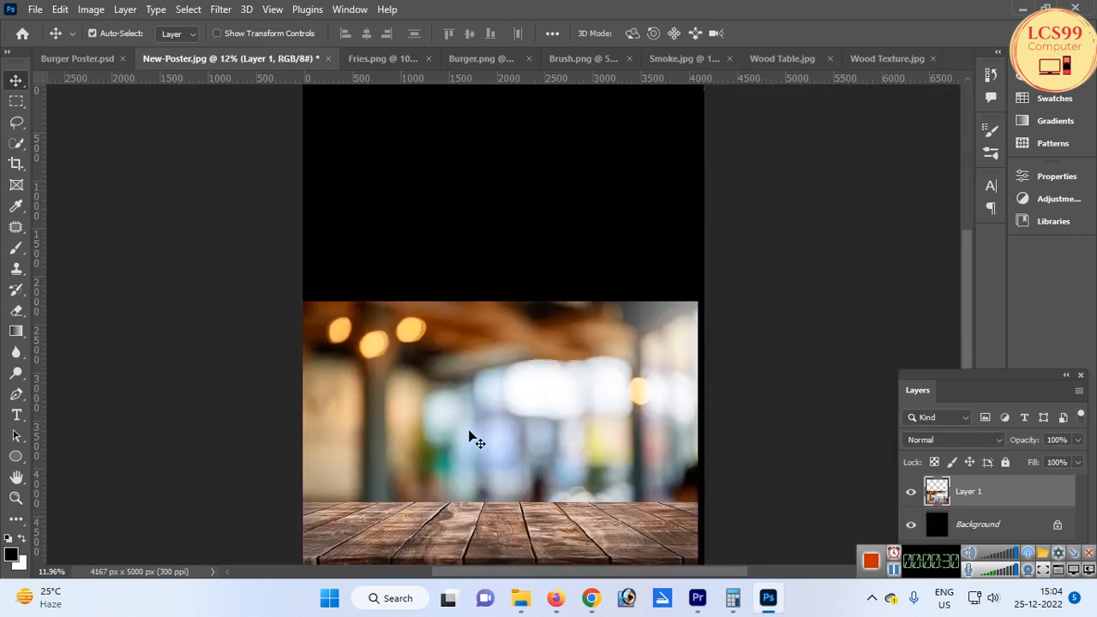
pyautogui.hotkey('ctrl', '-')
pyautogui.moveTo(449, 392); pyautogui.dragTo(449, 356)
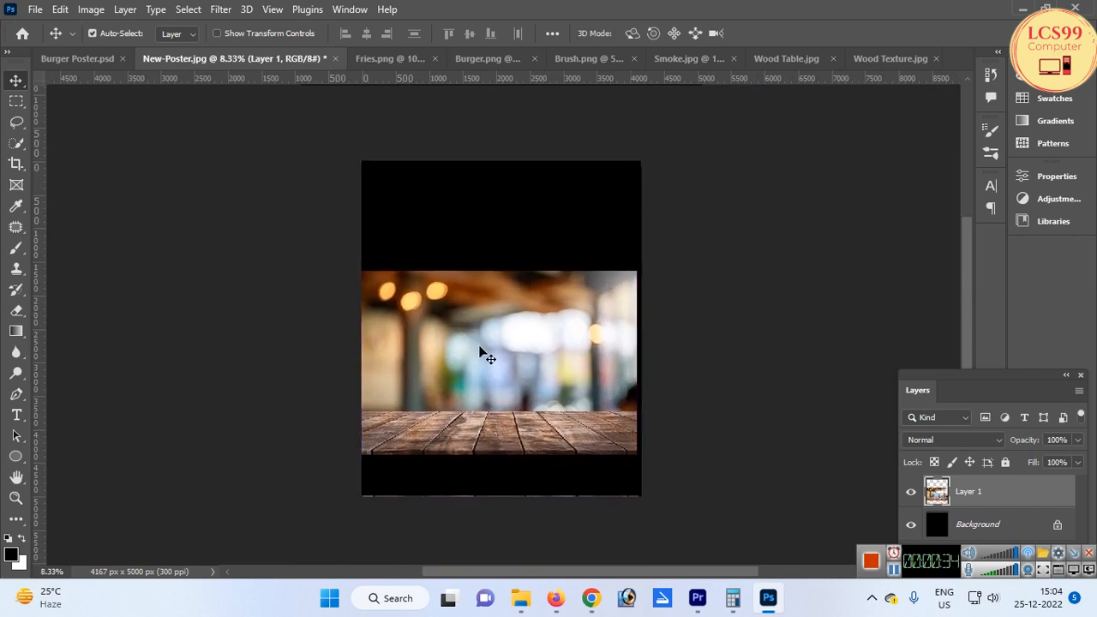
# Scale the wood table layer up to about 102.7% so it covers the canvas width
pyautogui.hotkey('ctrl', 't')
pyautogui.moveTo(633, 454); pyautogui.dragTo(640, 460)
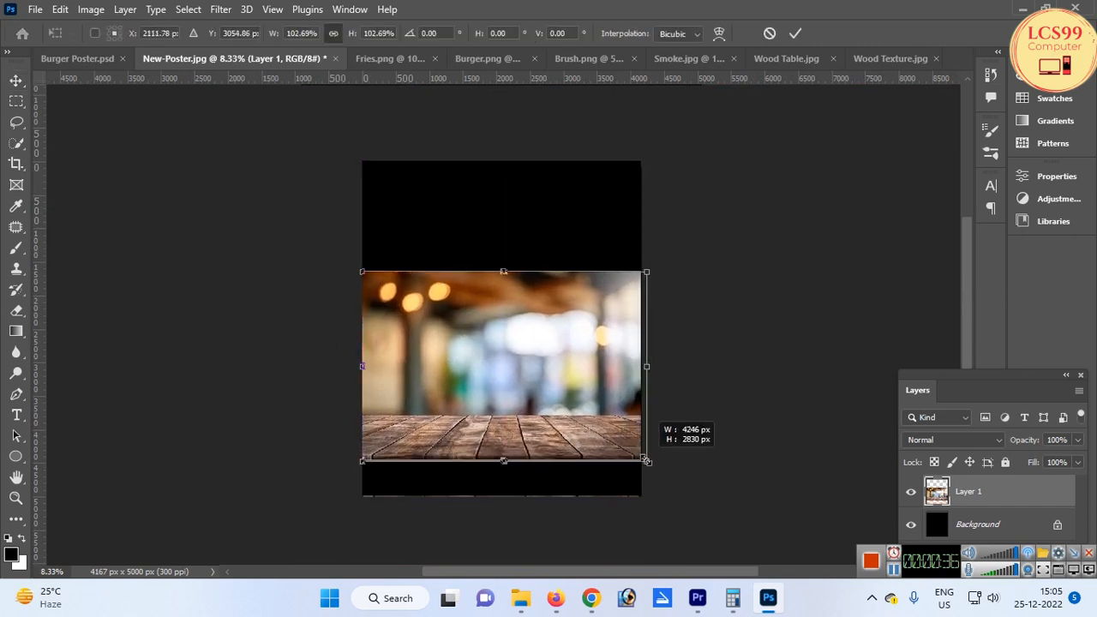
pyautogui.press('Return')
# Select the blurred background area above the tabletop, delete it, and deselect
pyautogui.scroll(1, 507, 485)
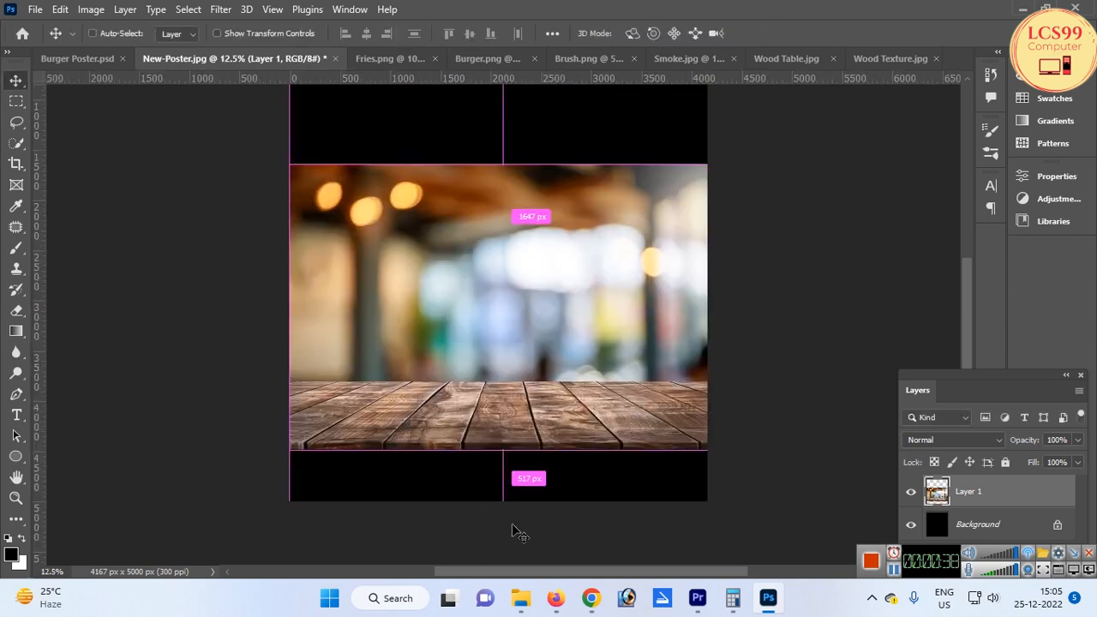
pyautogui.scroll(-1, 526, 368)
pyautogui.press('m')
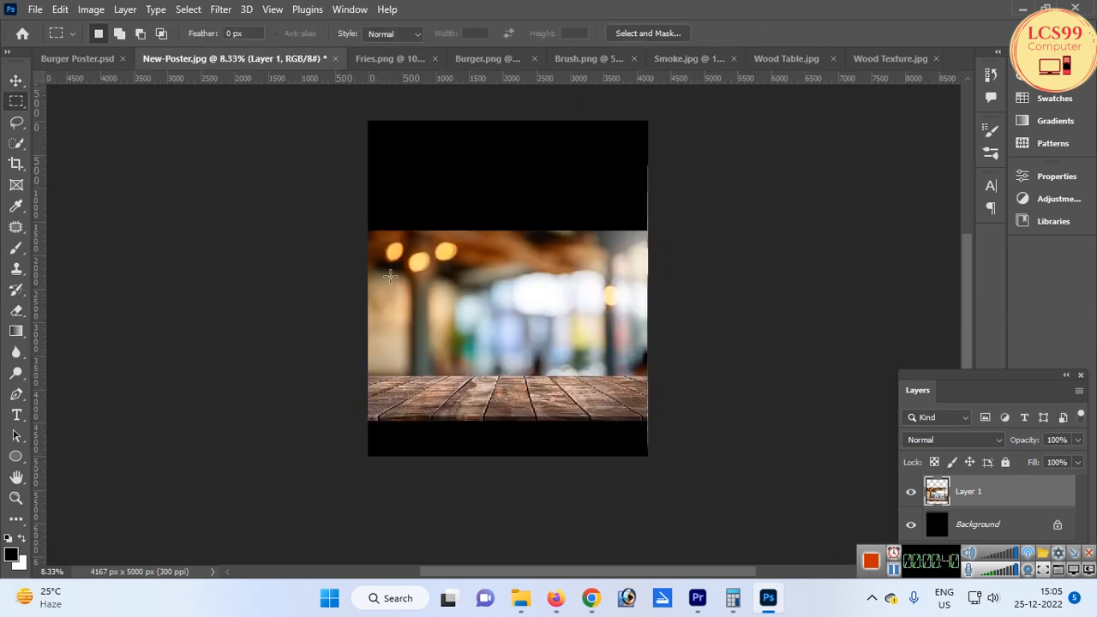
pyautogui.moveTo(314, 191); pyautogui.dragTo(658, 376)
pyautogui.press('v')
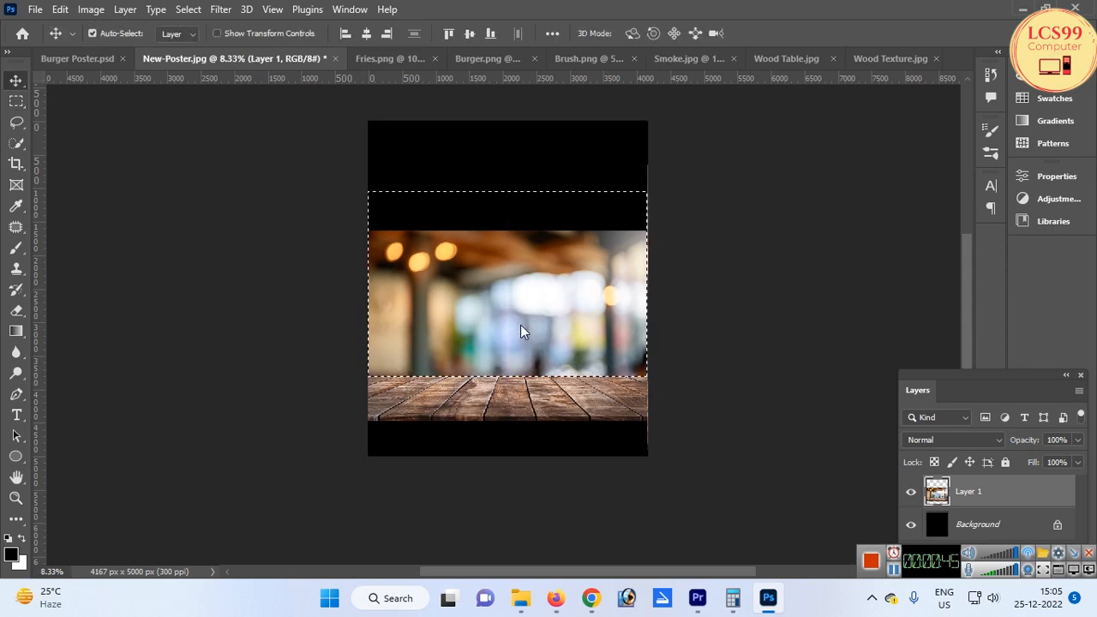
pyautogui.press('Delete')
pyautogui.hotkey('ctrl', 'd')
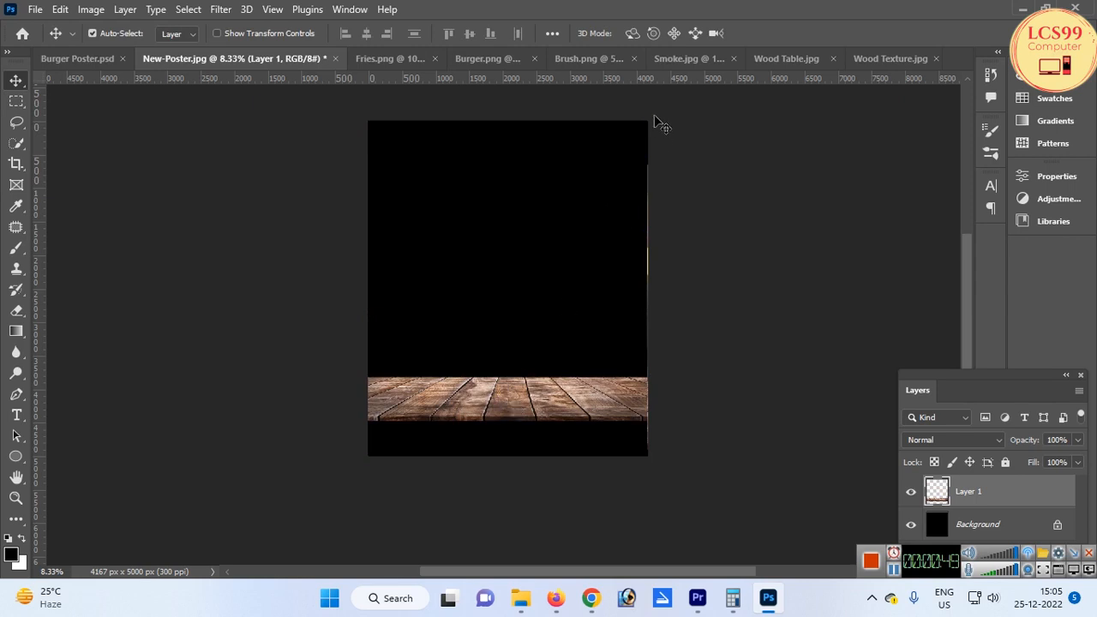
# Select and copy the whole wood texture image, then close its document
pyautogui.click(883, 57)
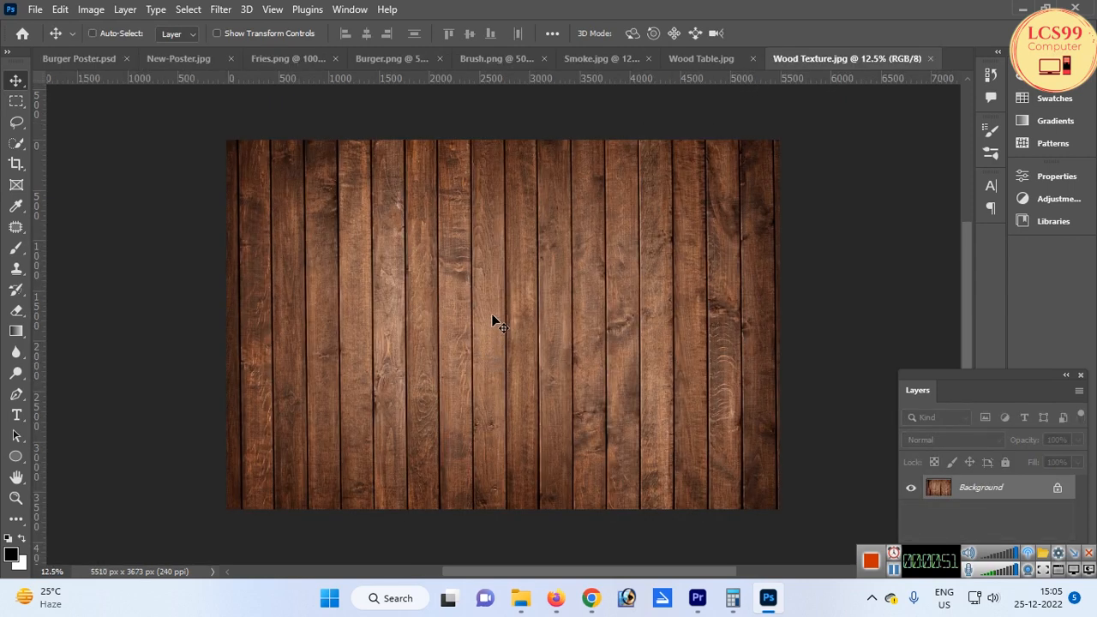
pyautogui.hotkey('ctrl', 'a')
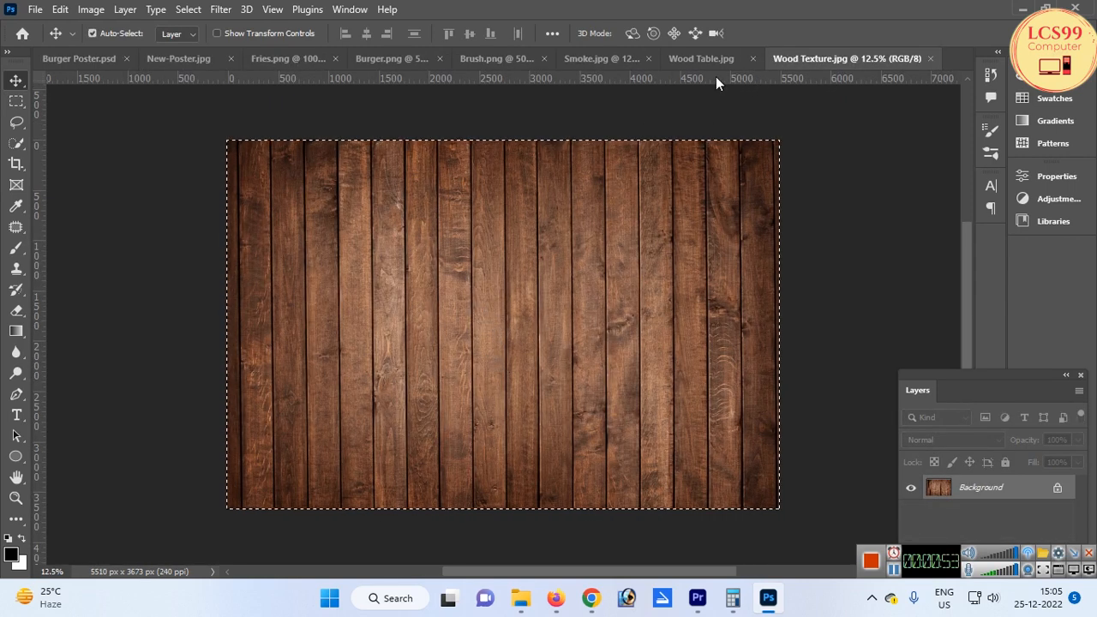
pyautogui.click(930, 58)
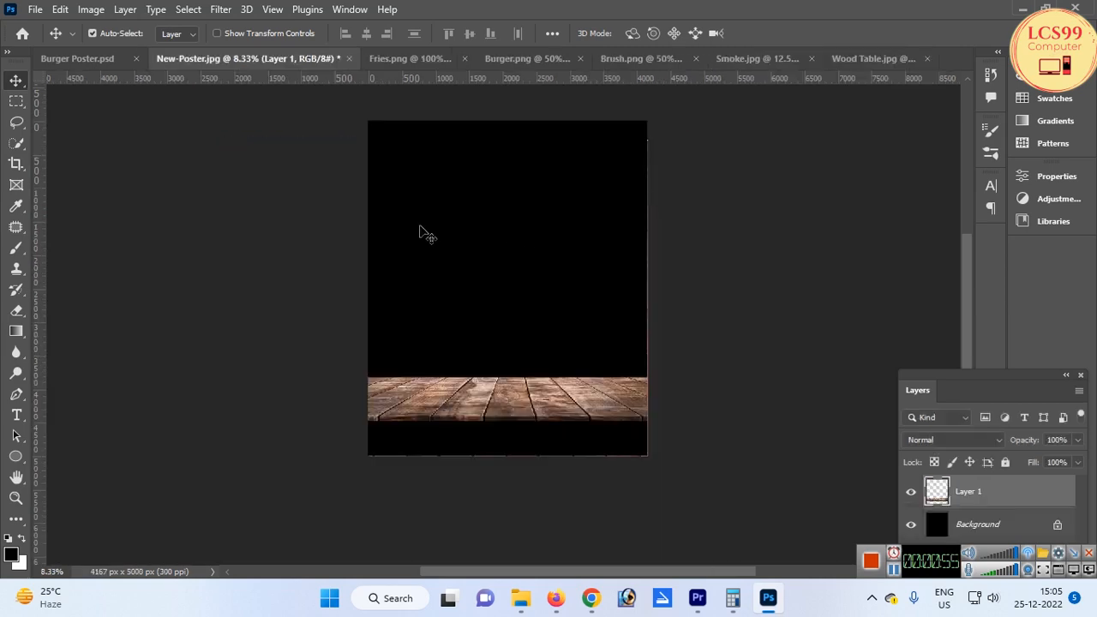
# Paste the wood texture into the poster and move it below the tabletop
pyautogui.hotkey('ctrl', 'v')
pyautogui.moveTo(518, 256); pyautogui.dragTo(513, 424)
pyautogui.scroll(1, 515, 432)
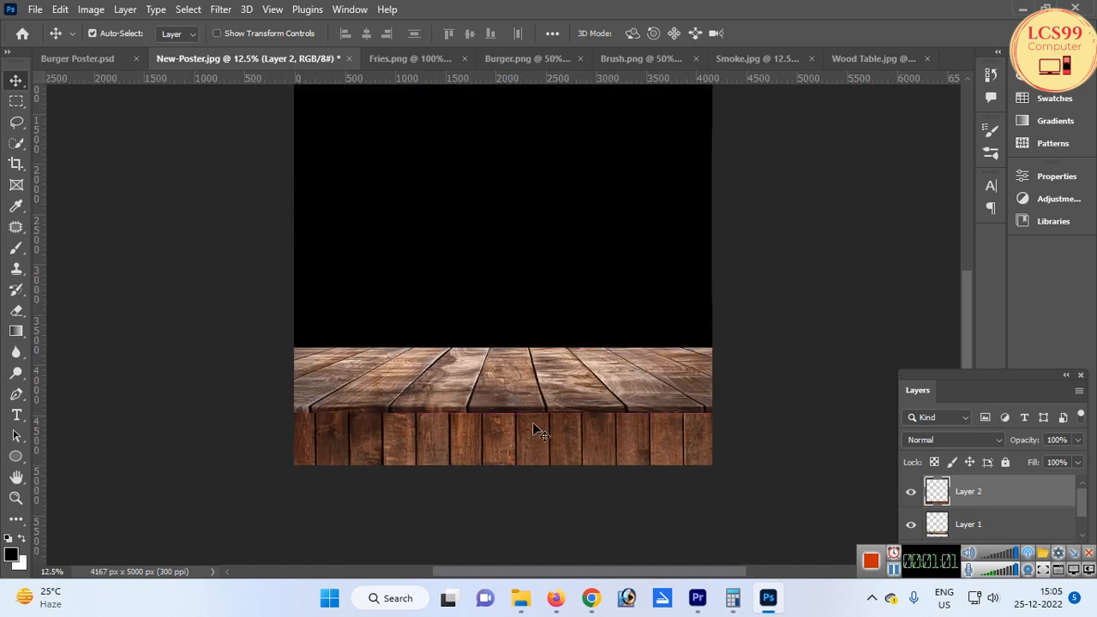
# Scale the wood texture layer to about 182.5% and position its top at the tabletop's front edge
pyautogui.hotkey('ctrl', 't')
pyautogui.moveTo(829, 415); pyautogui.dragTo(918, 388)
pyautogui.moveTo(516, 423); pyautogui.dragTo(485, 449)
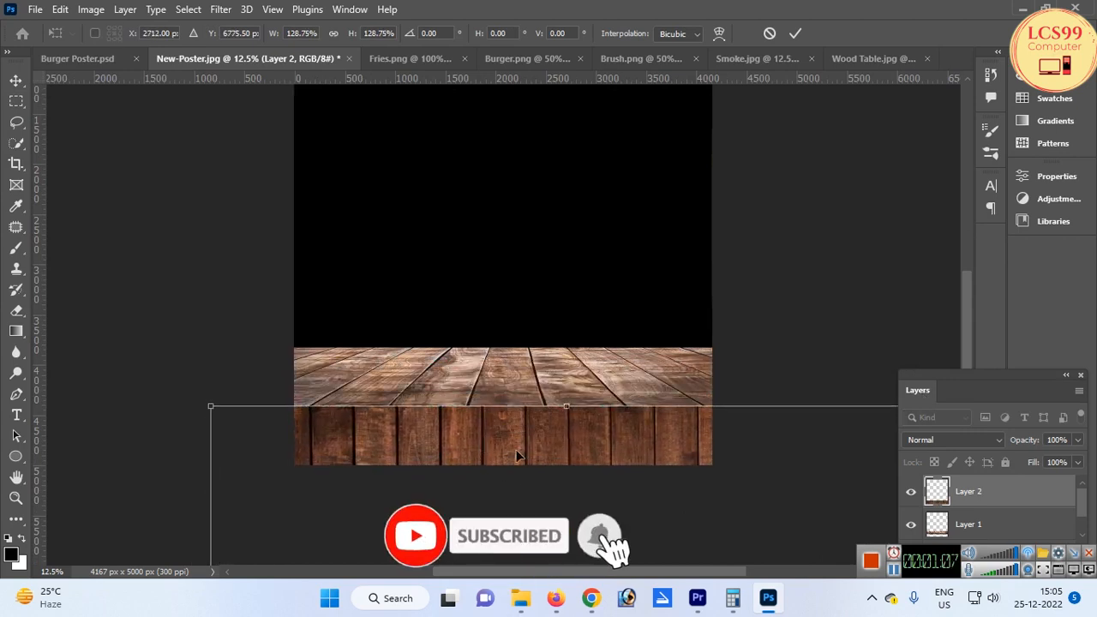
pyautogui.scroll(-1, 517, 455)
pyautogui.moveTo(794, 421); pyautogui.dragTo(886, 355)
pyautogui.moveTo(541, 435); pyautogui.dragTo(531, 460)
pyautogui.scroll(1, 531, 460)
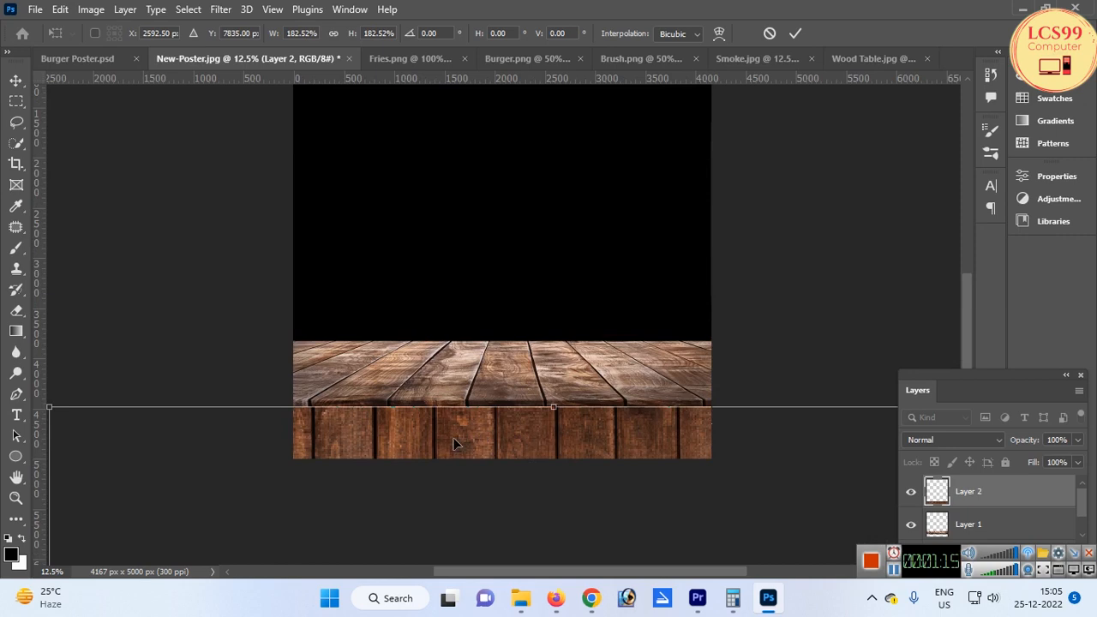
pyautogui.moveTo(469, 438); pyautogui.dragTo(469, 437)
pyautogui.press('Return')
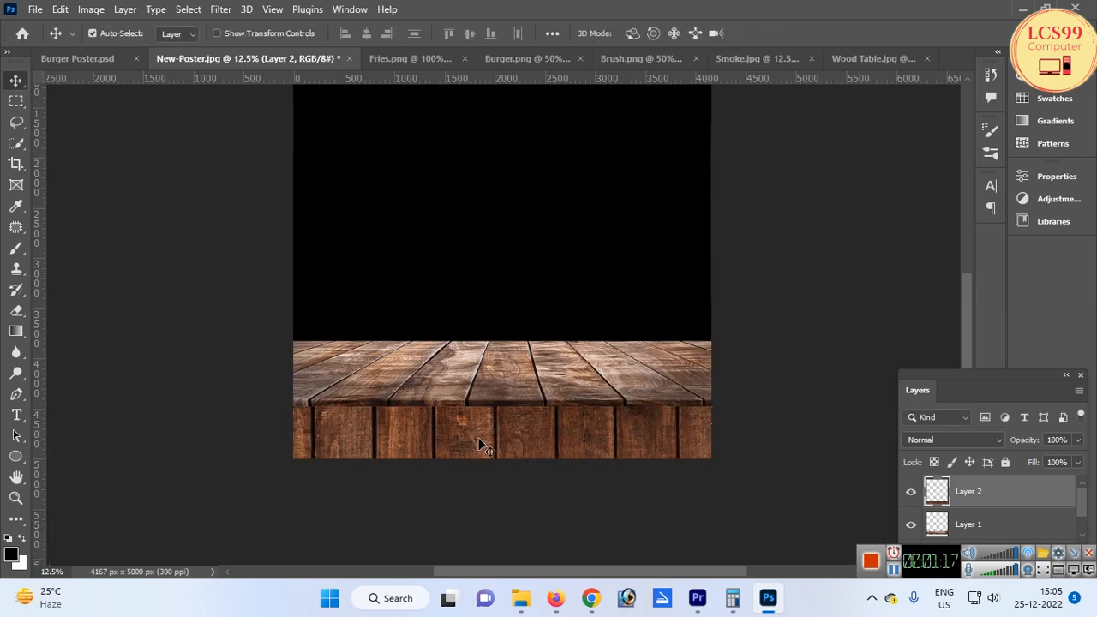
# Nudge the wood texture layer up and to the left in larger steps
pyautogui.hotkey('shift', 'Left')
pyautogui.hotkey('shift', 'Up')
pyautogui.hotkey('shift', 'Up')
pyautogui.hotkey('shift', 'Up')
pyautogui.hotkey('shift', 'Left')
pyautogui.hotkey('shift', 'Left')
pyautogui.hotkey('shift', 'Left')
# Warp the wood texture's upper edge so its planks line up with the tabletop boards
pyautogui.hotkey('ctrl', 't')
pyautogui.rightClick(509, 435)
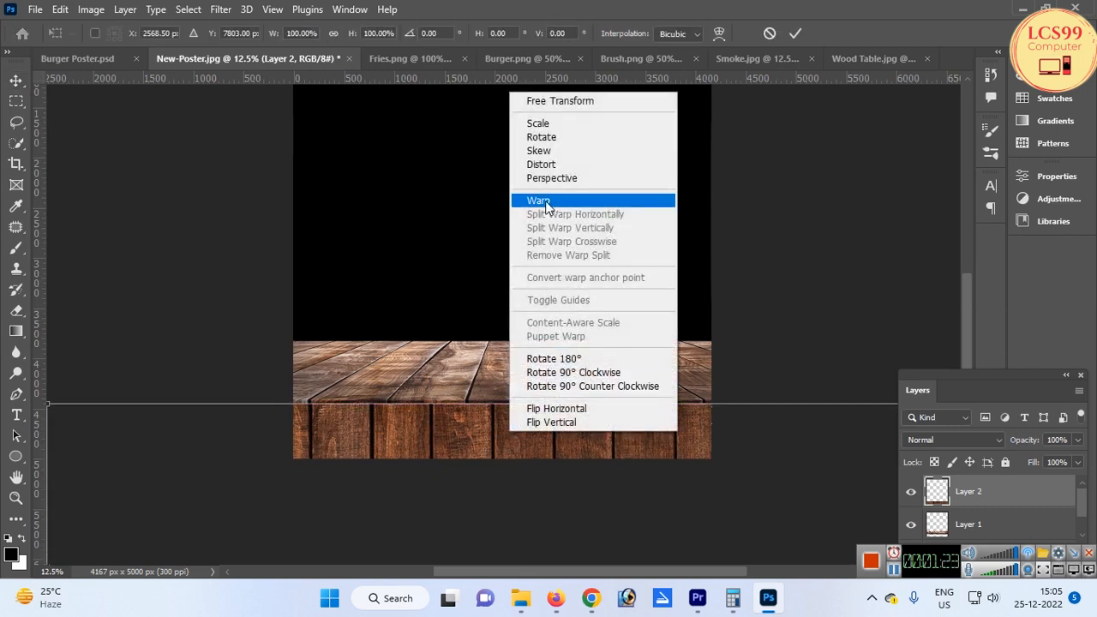
pyautogui.click(548, 200)
pyautogui.moveTo(383, 407); pyautogui.dragTo(412, 408)
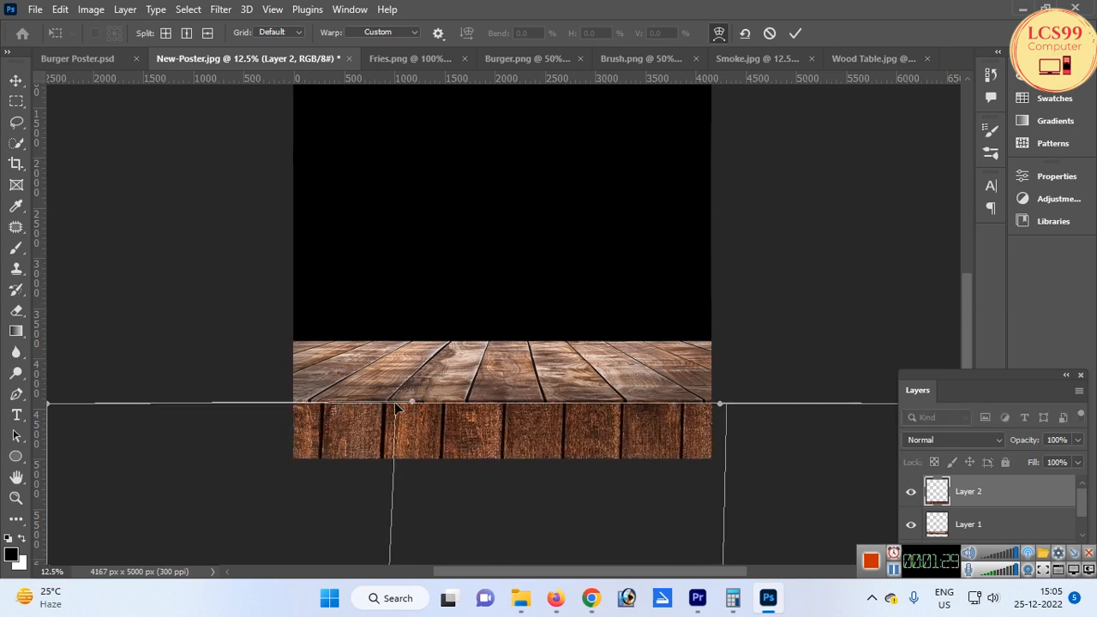
pyautogui.moveTo(396, 411); pyautogui.dragTo(386, 408)
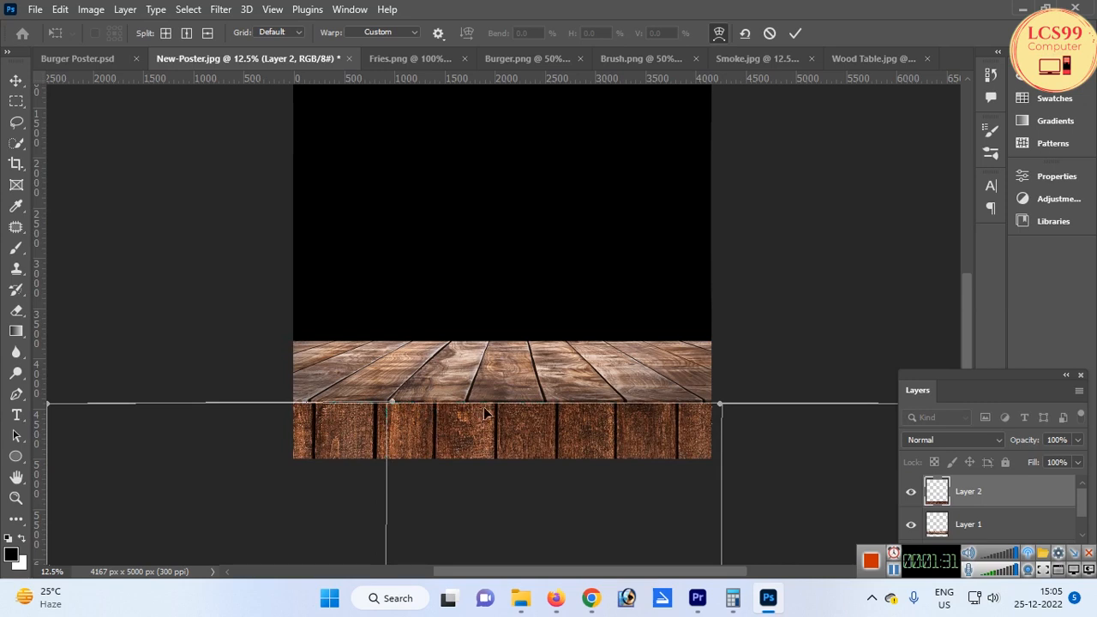
pyautogui.moveTo(496, 413); pyautogui.dragTo(488, 405)
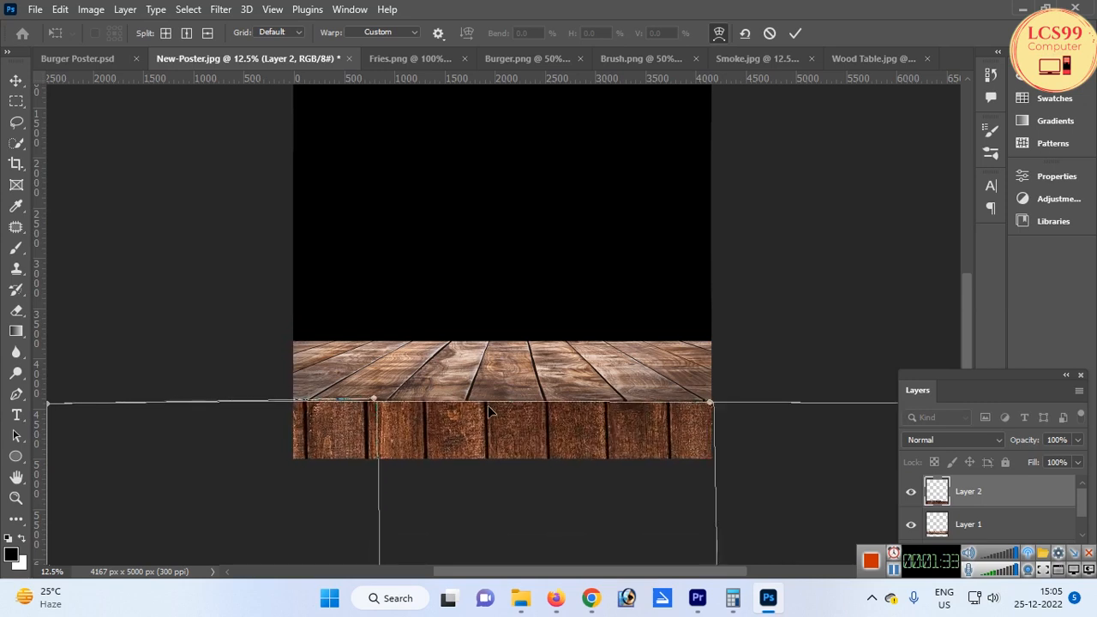
pyautogui.press('Return')
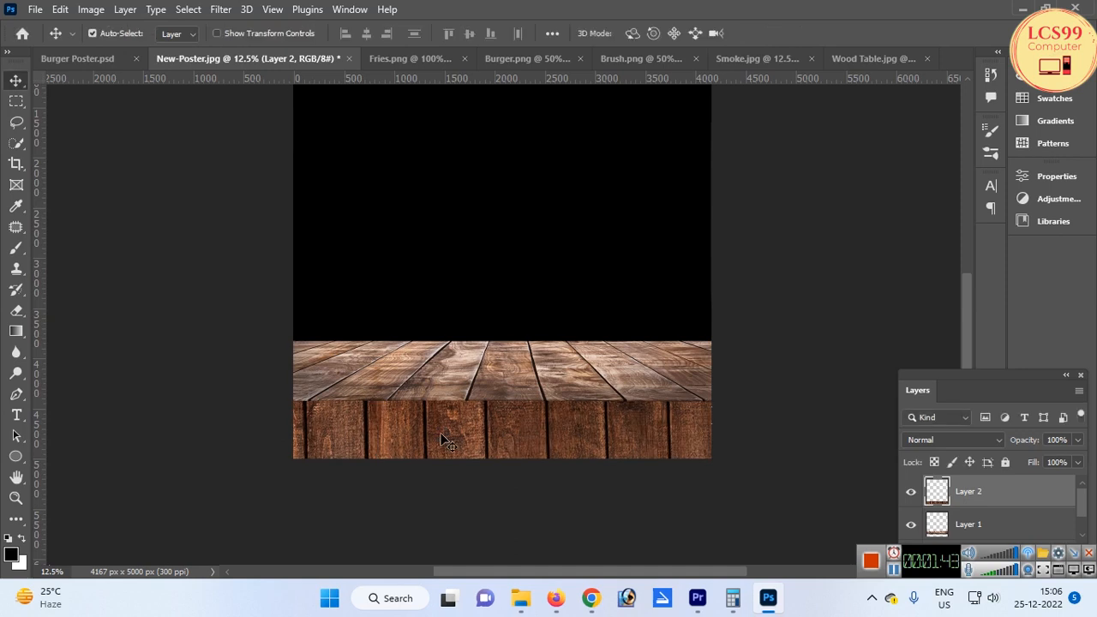
# Fine-tune the wood texture's position beneath the tabletop with small nudges, undoing the last one
pyautogui.moveTo(445, 438); pyautogui.dragTo(438, 443)
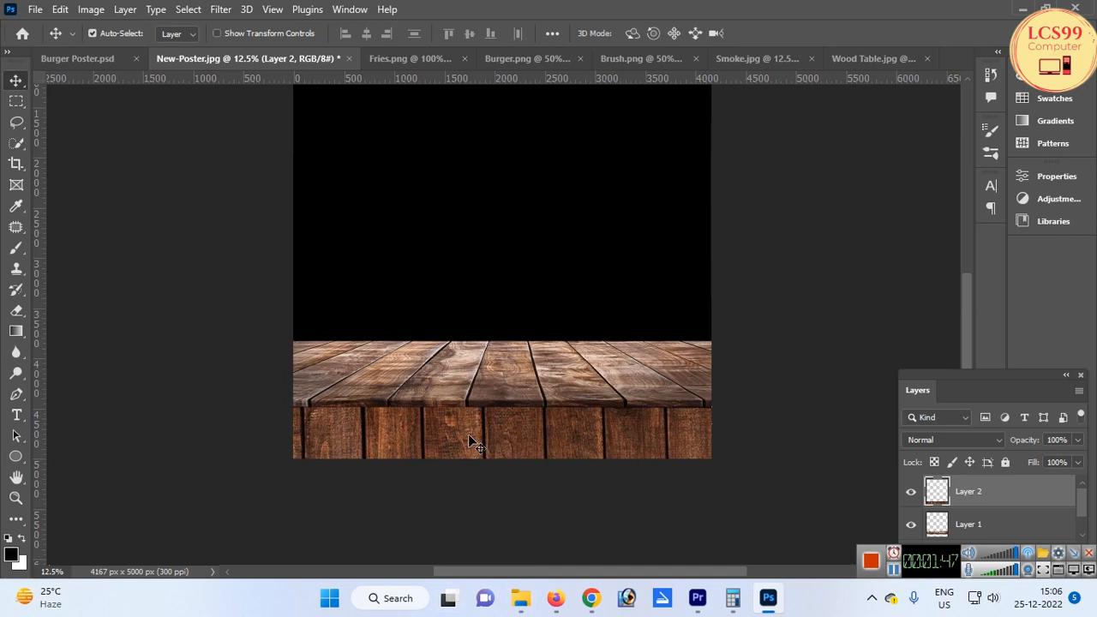
pyautogui.press('Up')
pyautogui.press('Up')
pyautogui.press('Up')
pyautogui.press('Up')
pyautogui.press('Up')
pyautogui.press('Up')
pyautogui.press('Up')
pyautogui.press('Up')
pyautogui.press('Up')
pyautogui.press('Up')
pyautogui.press('Up')
pyautogui.press('Up')
pyautogui.press('Up')
pyautogui.press('Up')
pyautogui.press('Up')
pyautogui.press('Up')
pyautogui.press('Up')
pyautogui.press('Up')
pyautogui.press('Up')
pyautogui.press('Up')
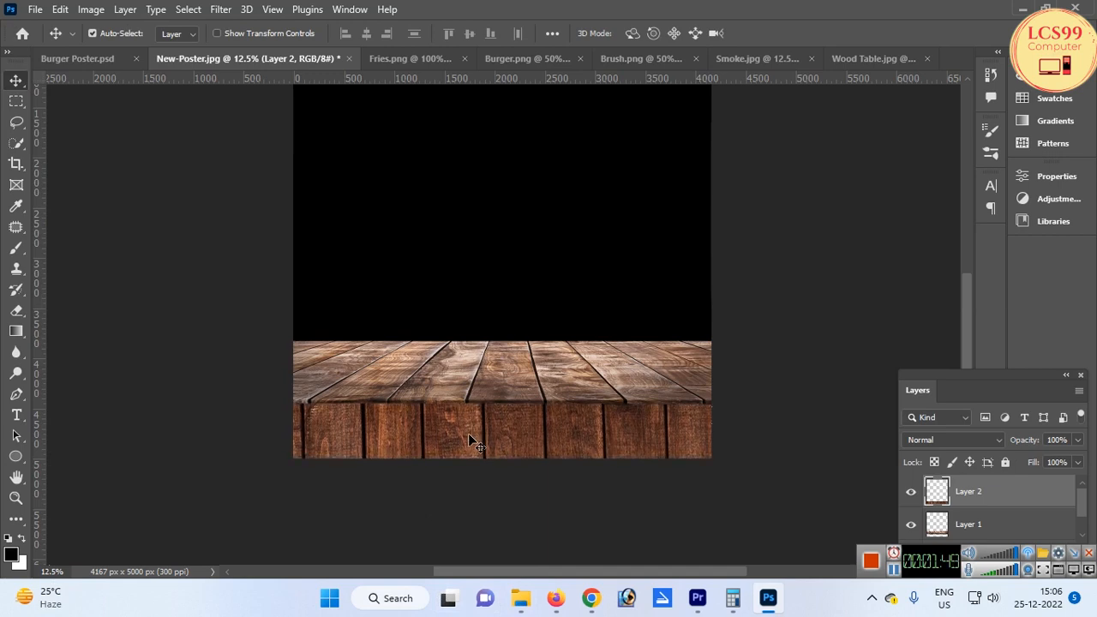
pyautogui.press('Right')
pyautogui.press('Right')
pyautogui.press('Right')
pyautogui.press('Right')
pyautogui.press('Right')
pyautogui.press('Right')
pyautogui.press('Right')
pyautogui.press('Right')
pyautogui.press('Right')
pyautogui.press('Right')
pyautogui.press('Right')
pyautogui.press('Right')
pyautogui.press('Right')
pyautogui.press('Right')
pyautogui.press('Right')
pyautogui.press('Right')
pyautogui.press('Right')
pyautogui.press('Right')
pyautogui.press('Right')
pyautogui.press('Right')
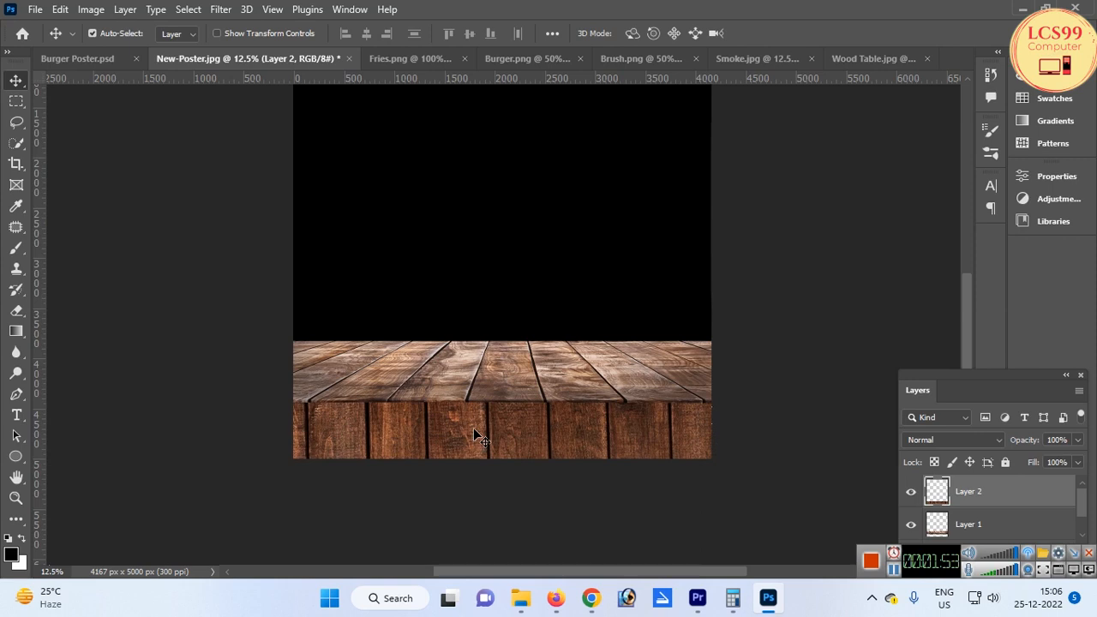
pyautogui.hotkey('ctrl', 'z')
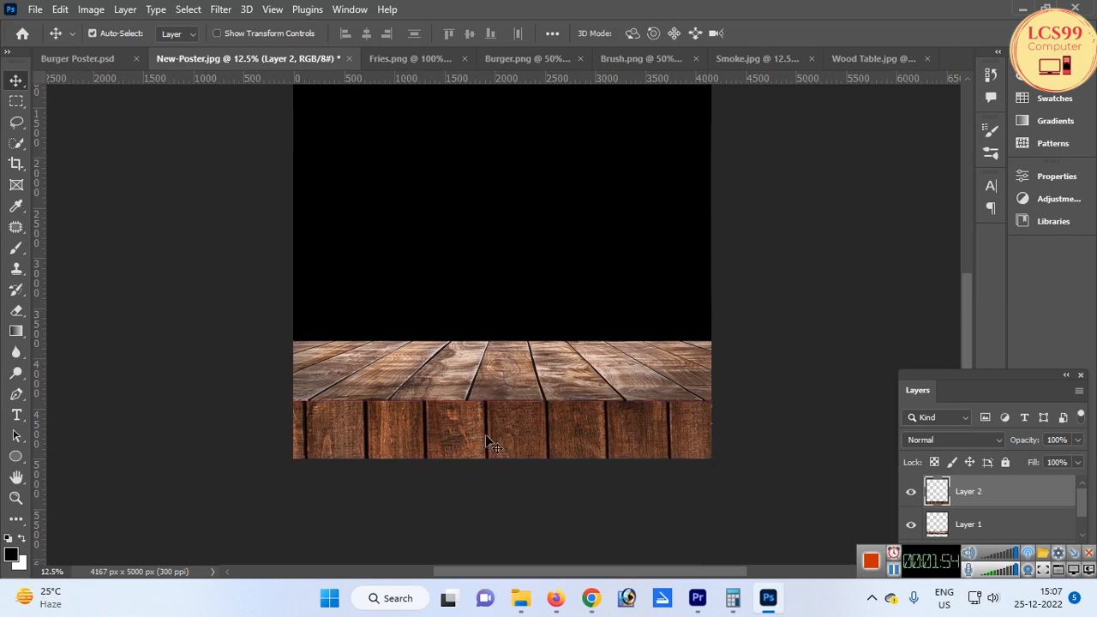
# Add a new empty layer above the wood texture and pick the Brush tool
pyautogui.click(1069, 555)
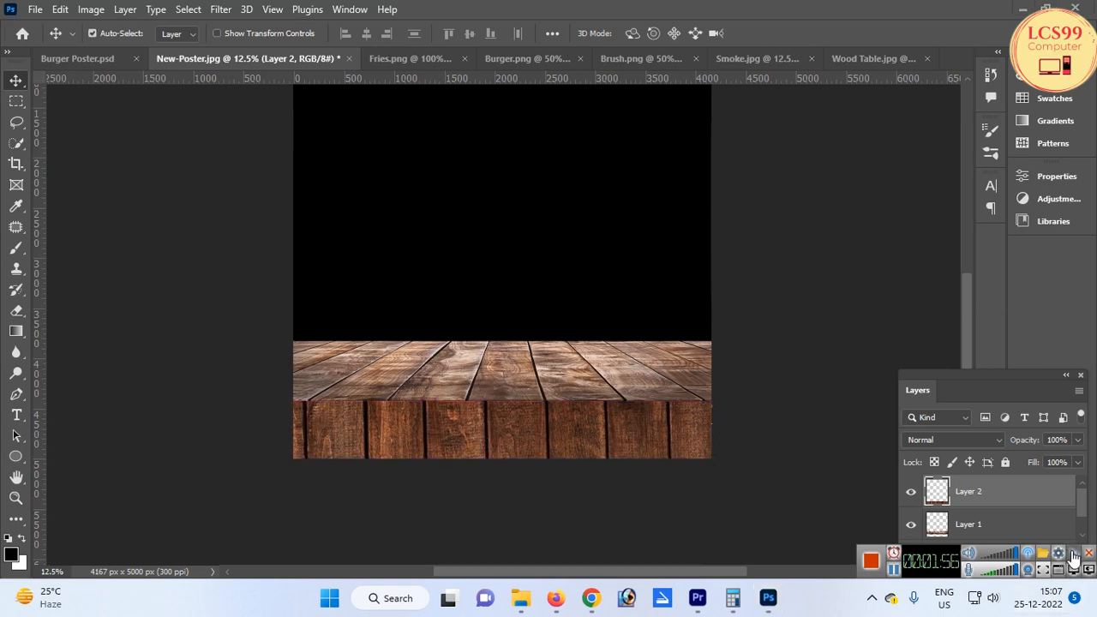
pyautogui.click(1071, 554)
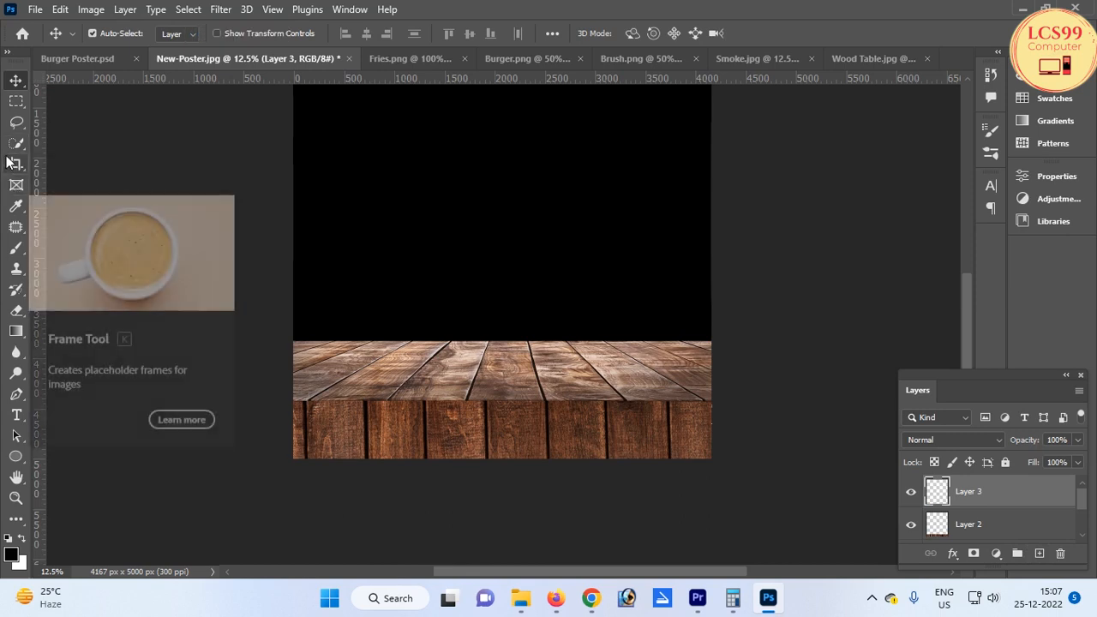
pyautogui.click(16, 249)
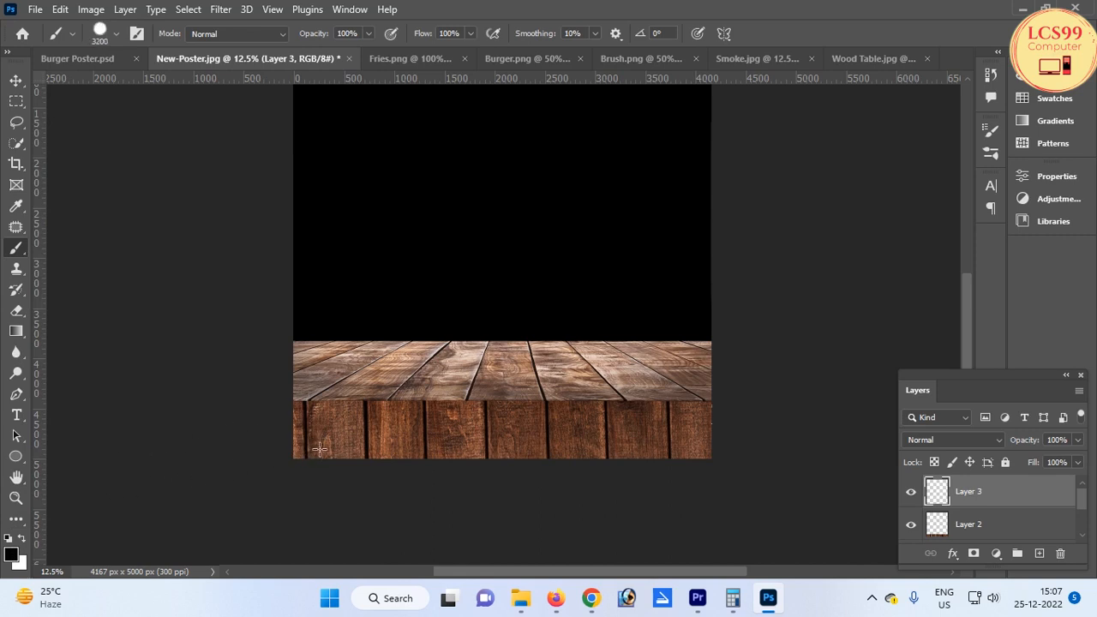
# Darken the bottom of the wooden front with a soft black brush at 45% opacity and size 700
pyautogui.moveTo(292, 446); pyautogui.dragTo(632, 453)
pyautogui.hotkey('ctrl', 'z')
pyautogui.press('[')
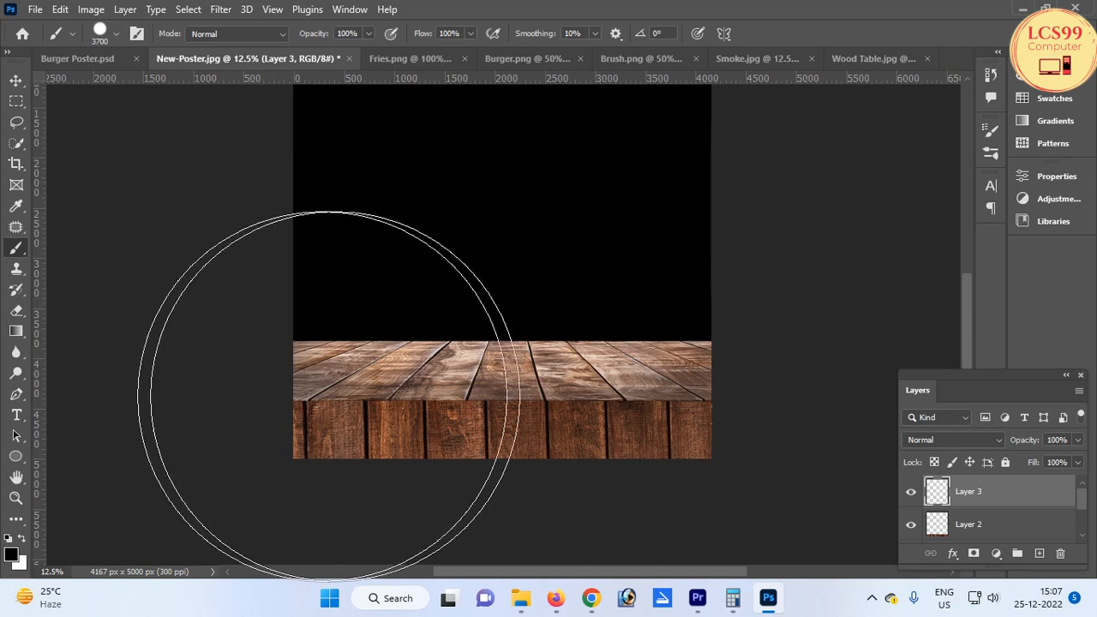
pyautogui.press('[')
pyautogui.press('[')
pyautogui.press('[')
pyautogui.press('[')
pyautogui.press('[')
pyautogui.press('[')
pyautogui.press('[')
pyautogui.press('[')
pyautogui.press('[')
pyautogui.press('[')
pyautogui.press('[')
pyautogui.press('[')
pyautogui.press('[')
pyautogui.press('[')
pyautogui.press('[')
pyautogui.press('[')
pyautogui.press('[')
pyautogui.press('[')
pyautogui.press('[')
pyautogui.press('[')
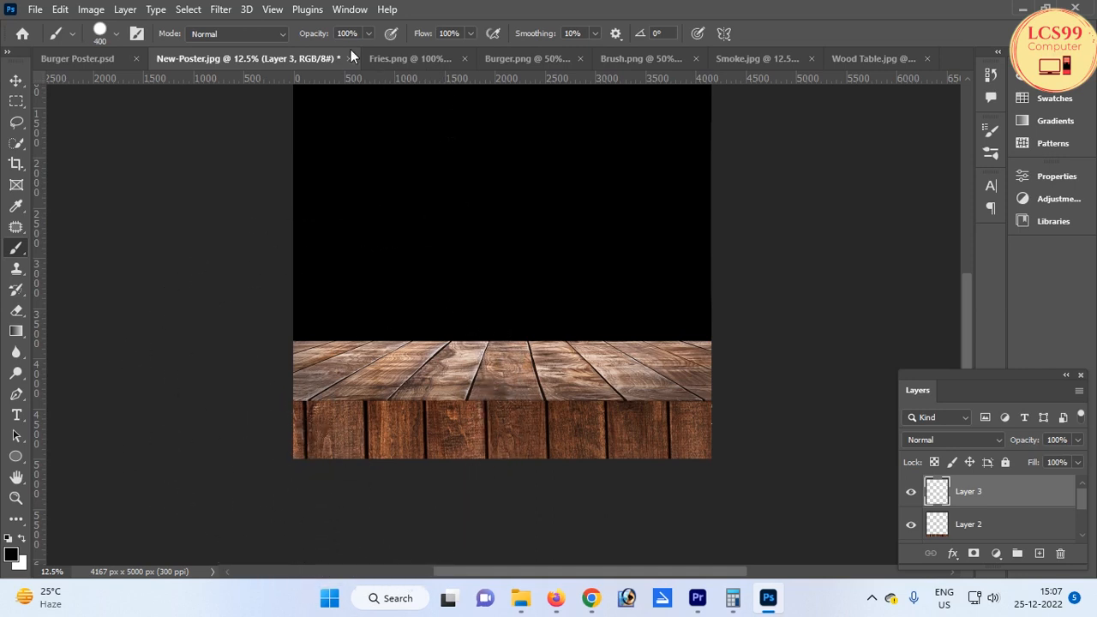
pyautogui.click(368, 33)
pyautogui.click(115, 34)
pyautogui.scroll(-2, 125, 274)
pyautogui.doubleClick(115, 274)
pyautogui.press(']')
pyautogui.press(']')
pyautogui.press(']')
pyautogui.moveTo(286, 477)
pyautogui.mouseDown()
pyautogui.moveTo(587, 476)
pyautogui.moveTo(709, 456)
pyautogui.moveTo(524, 463)
pyautogui.moveTo(283, 446)
pyautogui.moveTo(716, 441)
pyautogui.moveTo(402, 459)
pyautogui.moveTo(260, 445)
pyautogui.moveTo(703, 444)
pyautogui.moveTo(727, 435)
pyautogui.moveTo(627, 455)
pyautogui.moveTo(340, 455)
pyautogui.moveTo(231, 441)
pyautogui.moveTo(765, 418)
pyautogui.moveTo(689, 452)
pyautogui.moveTo(254, 454)
pyautogui.moveTo(260, 428)
pyautogui.mouseUp()
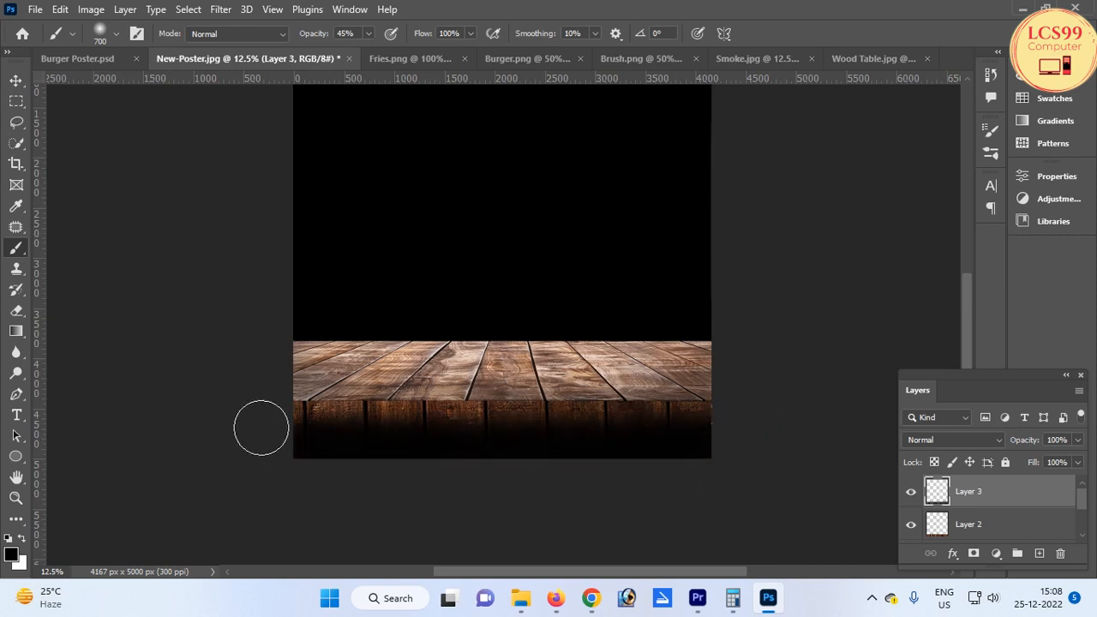
# Add a new layer above the tabletop and darken the tabletop's far edge with a soft black brush stroke
pyautogui.press('v')
pyautogui.click(442, 384)
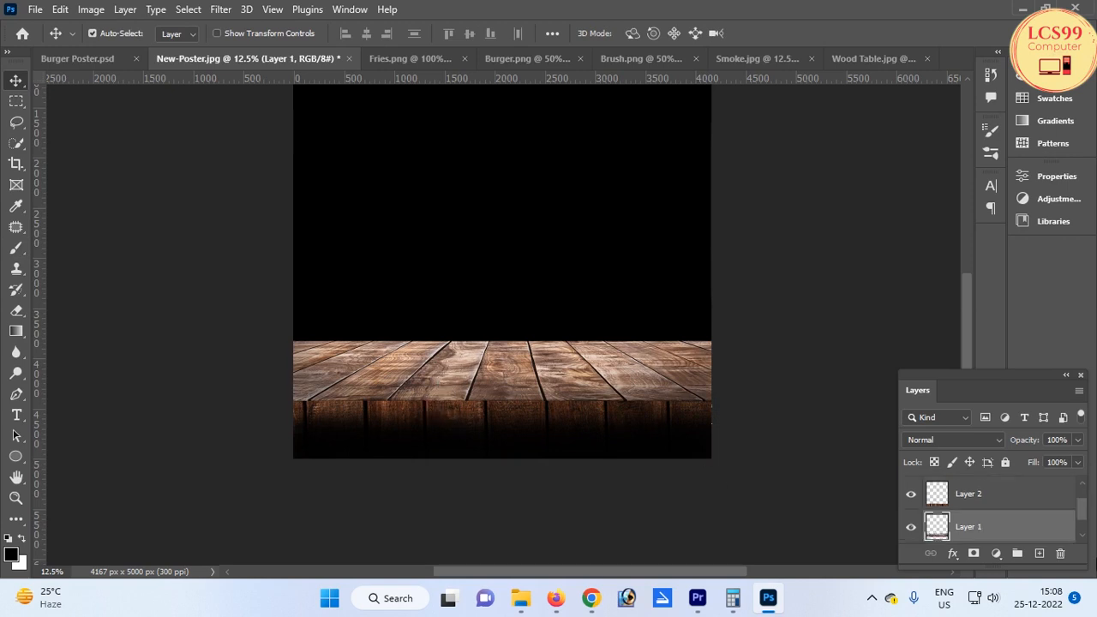
pyautogui.click(1039, 554)
pyautogui.press('b')
pyautogui.moveTo(269, 325)
pyautogui.mouseDown()
pyautogui.moveTo(409, 330)
pyautogui.moveTo(697, 323)
pyautogui.moveTo(282, 324)
pyautogui.moveTo(736, 318)
pyautogui.moveTo(597, 324)
pyautogui.moveTo(734, 328)
pyautogui.moveTo(694, 328)
pyautogui.moveTo(720, 351)
pyautogui.moveTo(731, 397)
pyautogui.moveTo(713, 336)
pyautogui.moveTo(712, 392)
pyautogui.moveTo(719, 346)
pyautogui.moveTo(714, 377)
pyautogui.moveTo(550, 310)
pyautogui.moveTo(307, 335)
pyautogui.moveTo(286, 397)
pyautogui.moveTo(311, 315)
pyautogui.moveTo(286, 404)
pyautogui.moveTo(328, 310)
pyautogui.moveTo(285, 326)
pyautogui.moveTo(727, 321)
pyautogui.mouseUp()
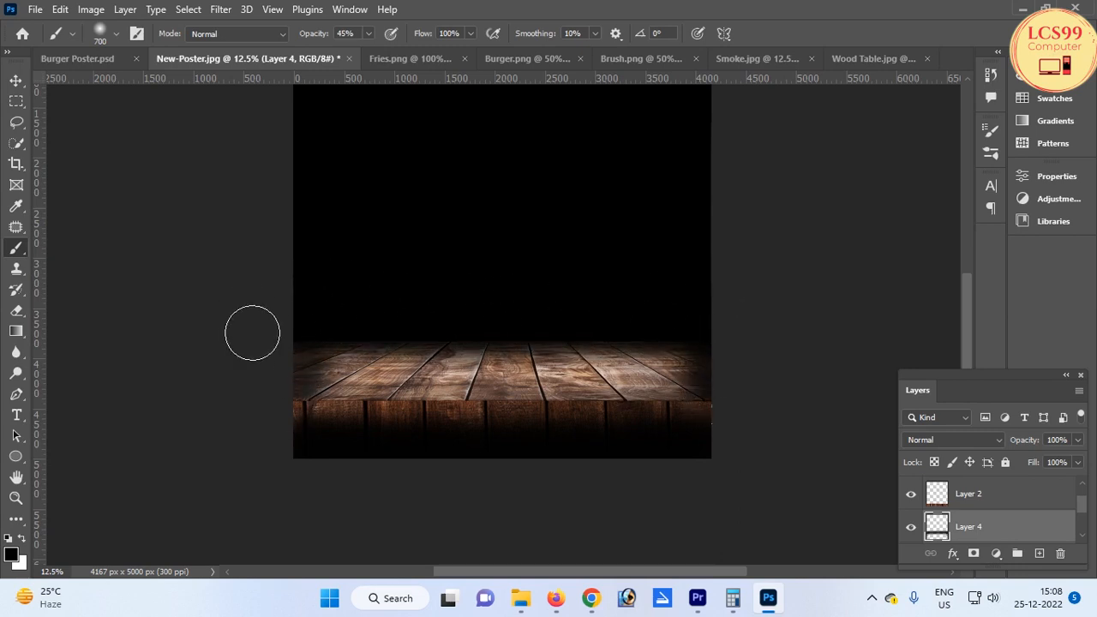
# Darken the tabletop layer with a Curves adjustment by pulling the curve's midpoint down
pyautogui.press('v')
pyautogui.keyDown('ctrl'); pyautogui.click(479, 378); pyautogui.keyUp('ctrl')
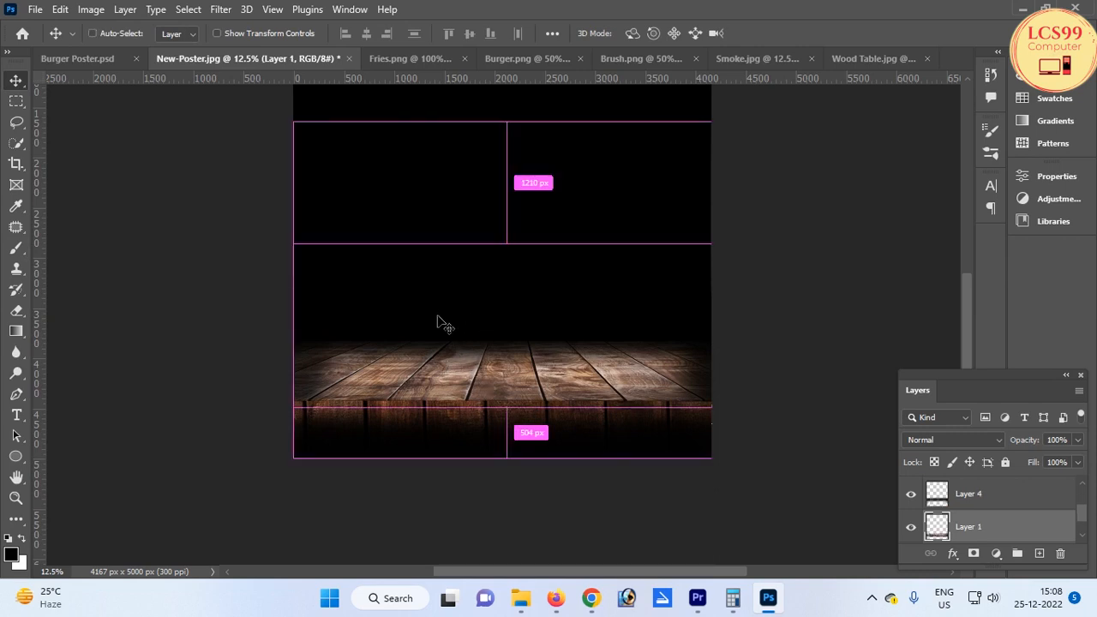
pyautogui.hotkey('ctrl', 'm')
pyautogui.moveTo(550, 63); pyautogui.dragTo(809, 95)
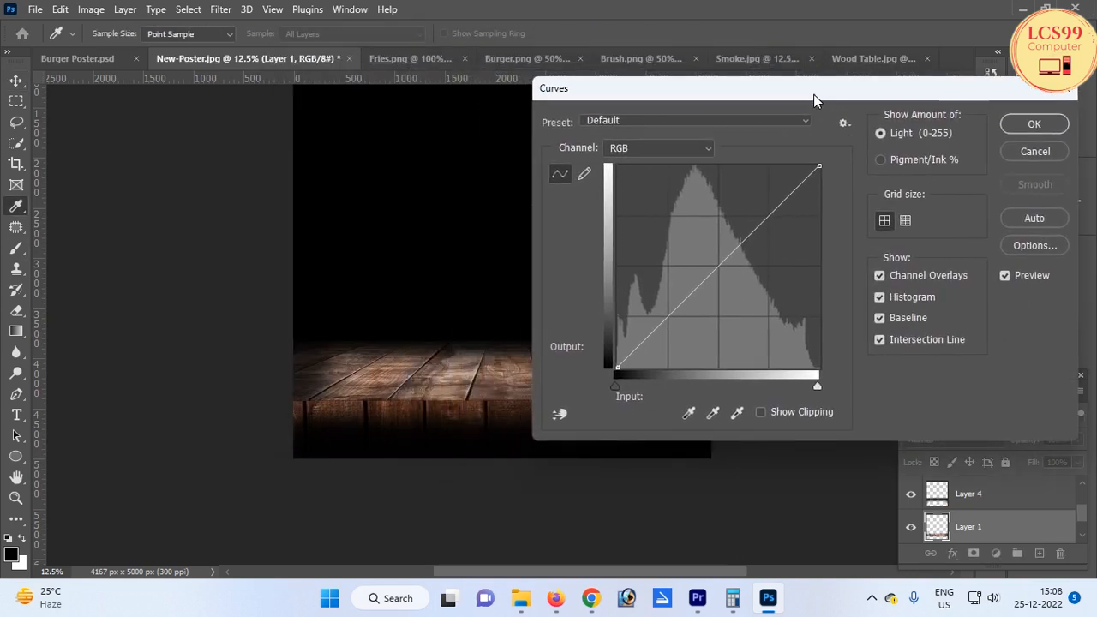
pyautogui.moveTo(718, 267); pyautogui.dragTo(726, 287)
pyautogui.click(1024, 126)
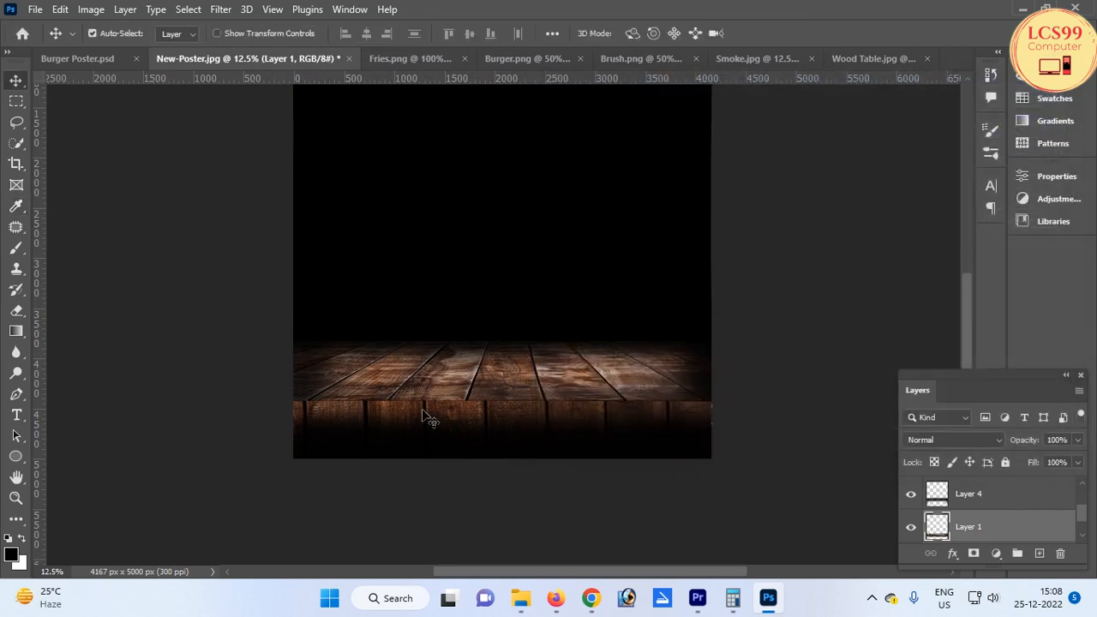
# Bring the fries image into the poster and scale it to about 435% on the tabletop's left side
pyautogui.press('ctrl')
pyautogui.click(409, 60)
pyautogui.moveTo(481, 374); pyautogui.dragTo(432, 437)
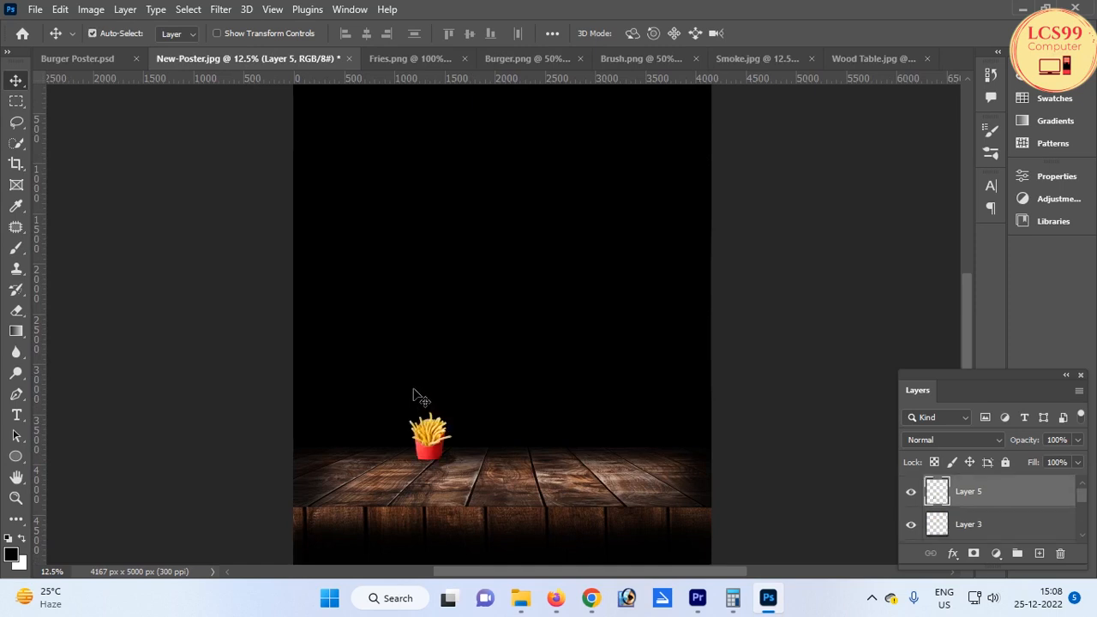
pyautogui.hotkey('ctrl', 't')
pyautogui.moveTo(457, 405); pyautogui.dragTo(429, 398)
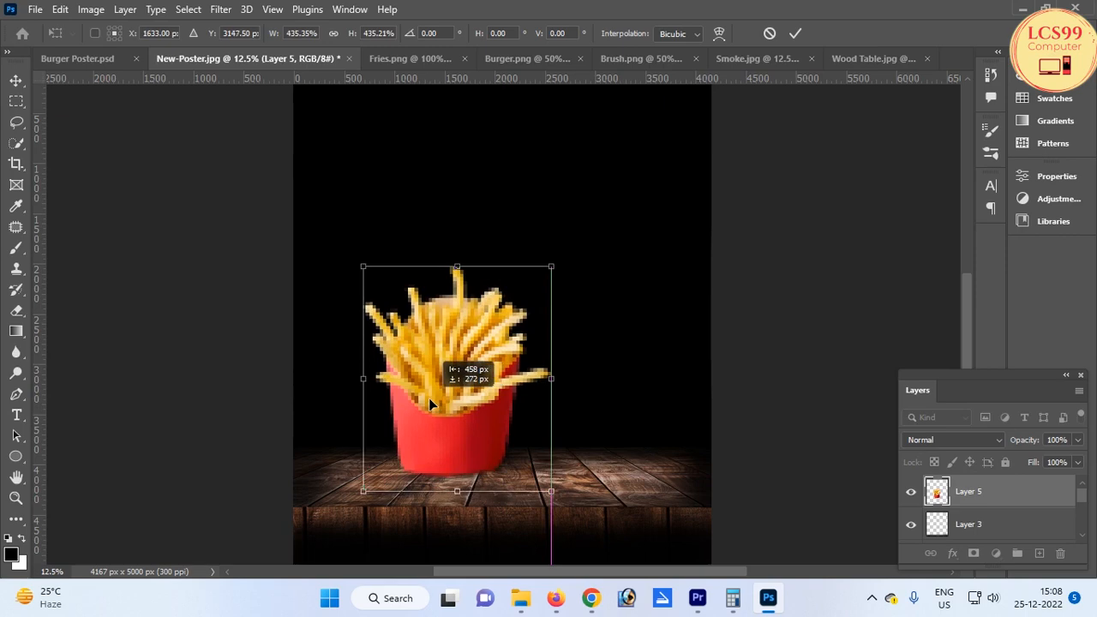
pyautogui.press('Return')
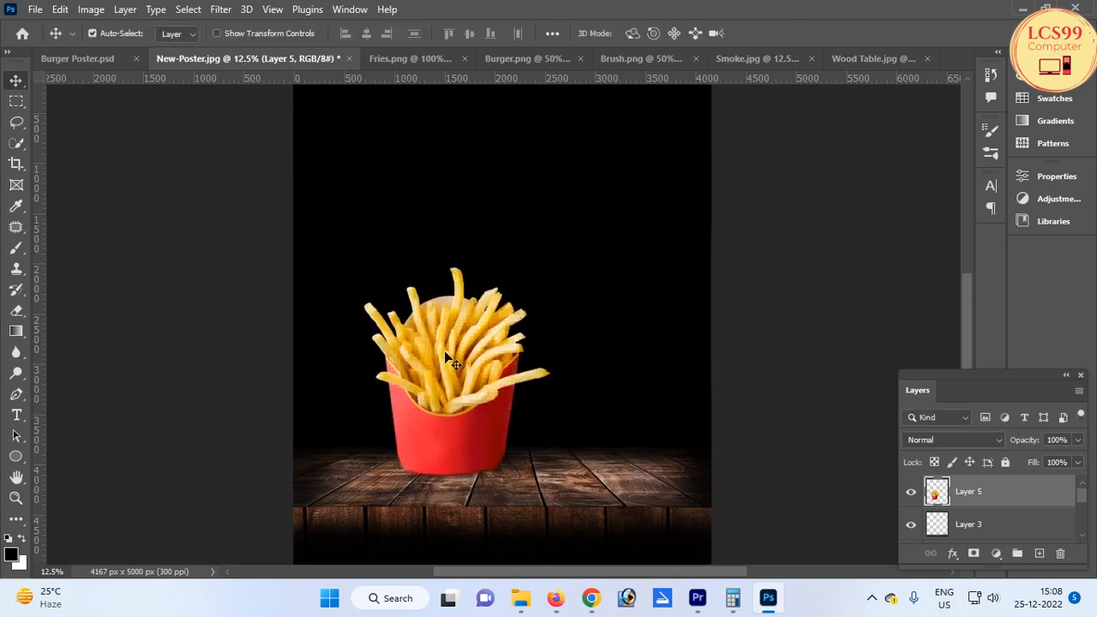
# Bring the burger image into the poster and scale it to about 237% beside the fries
pyautogui.click(517, 58)
pyautogui.moveTo(524, 327); pyautogui.dragTo(557, 423)
pyautogui.moveTo(614, 378); pyautogui.dragTo(760, 276)
pyautogui.moveTo(607, 356); pyautogui.dragTo(506, 360)
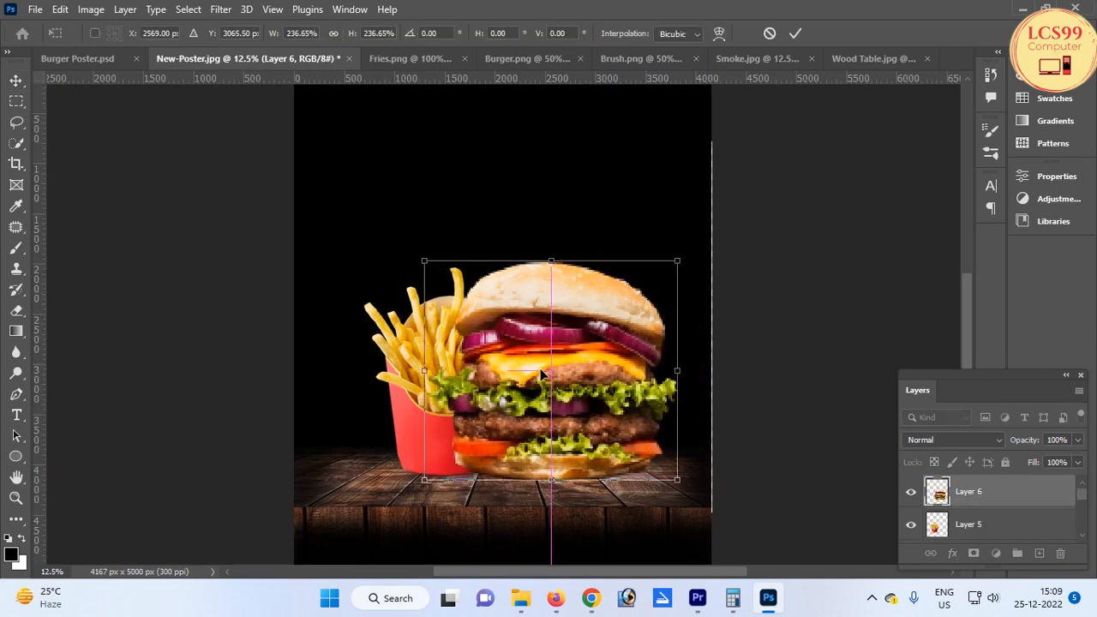
pyautogui.press('Return')
# Move the fries further left, then scale the burger down to about 90% and reposition it
pyautogui.moveTo(416, 398); pyautogui.dragTo(369, 392)
pyautogui.click(576, 416)
pyautogui.hotkey('ctrl', 't')
pyautogui.moveTo(674, 259); pyautogui.dragTo(651, 280)
pyautogui.moveTo(585, 350); pyautogui.dragTo(590, 341)
pyautogui.press('Return')
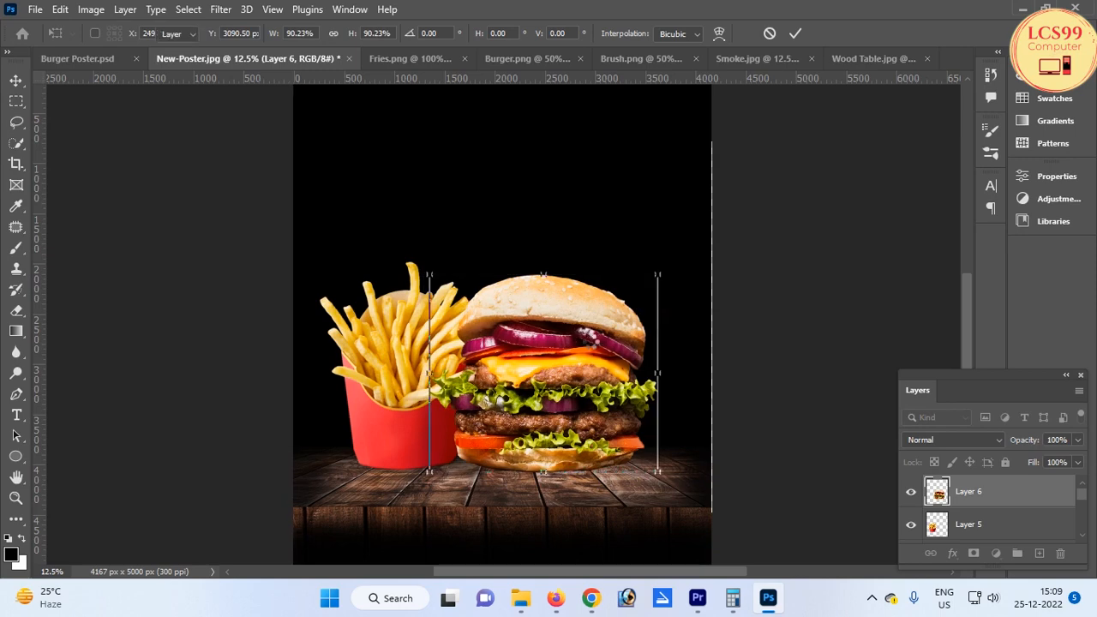
# Add a new layer above the tabletop and paint black shadows beneath the burger and fries with a size 500 brush
pyautogui.click(555, 495)
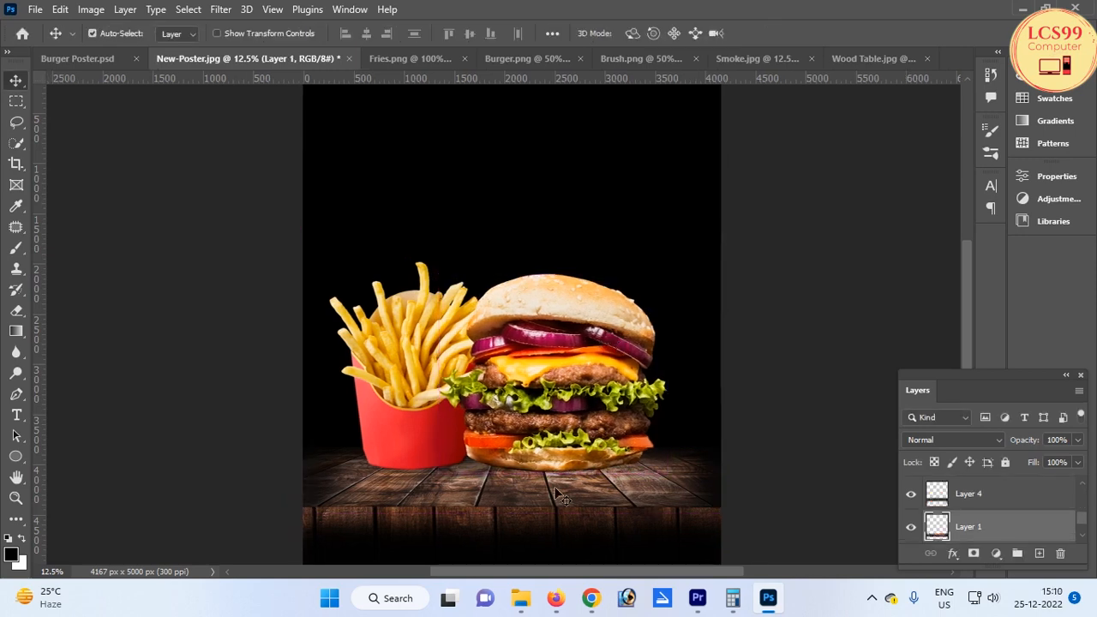
pyautogui.press('b')
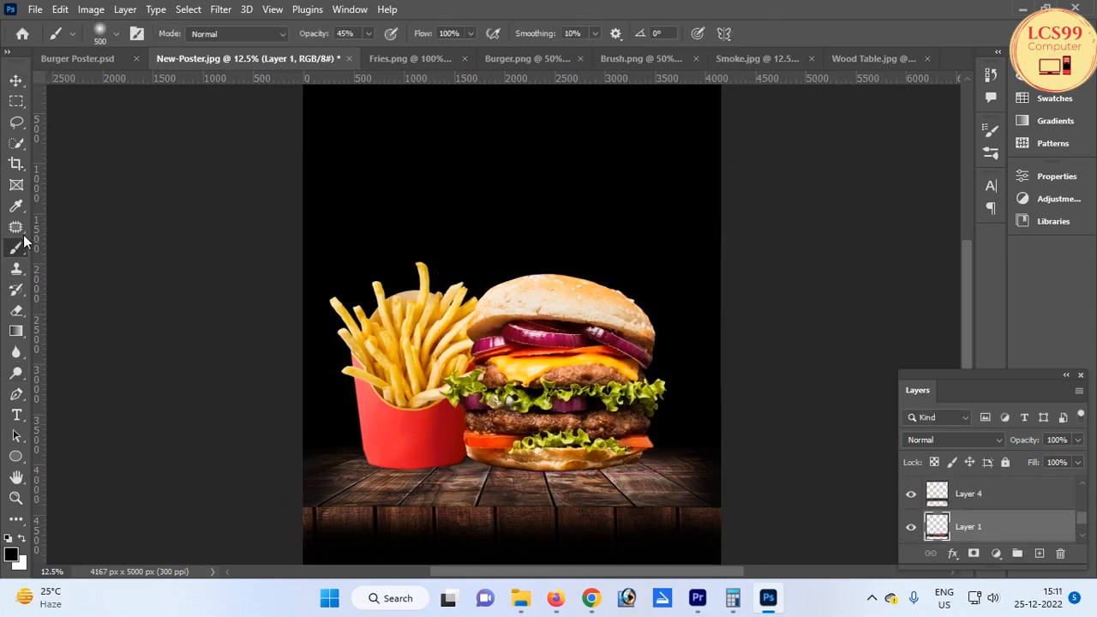
pyautogui.click(1036, 554)
pyautogui.moveTo(496, 482)
pyautogui.mouseDown()
pyautogui.moveTo(634, 473)
pyautogui.moveTo(507, 474)
pyautogui.moveTo(575, 475)
pyautogui.mouseUp()
pyautogui.moveTo(386, 478)
pyautogui.mouseDown()
pyautogui.moveTo(444, 478)
pyautogui.moveTo(383, 473)
pyautogui.moveTo(452, 469)
pyautogui.mouseUp()
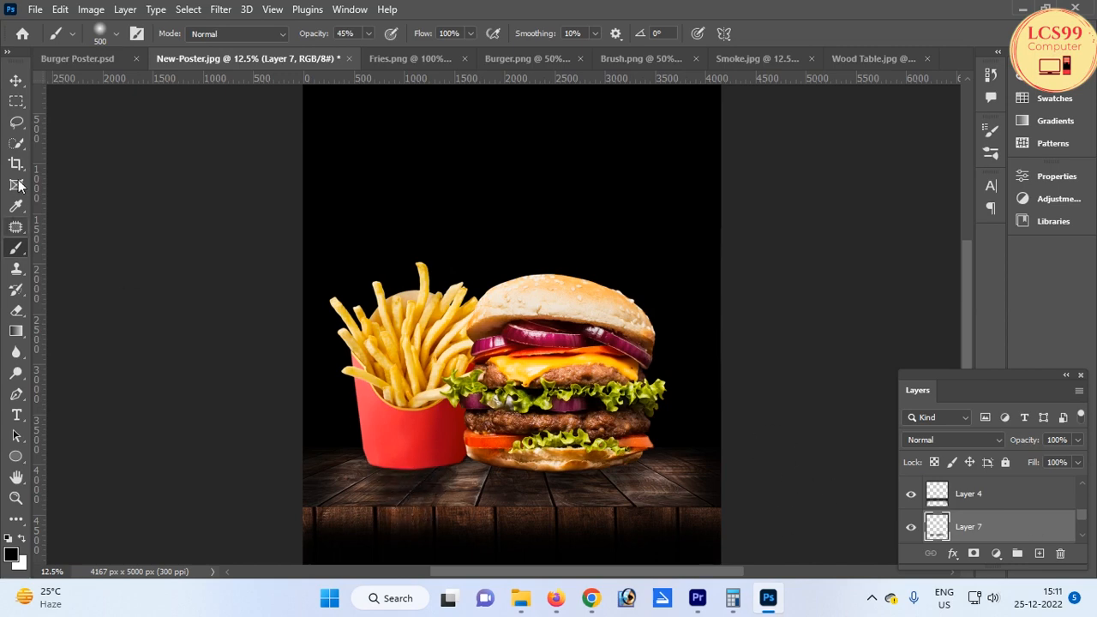
# Nudge the shadow layer and soften it with a Gaussian Blur of radius 104.3 pixels
pyautogui.click(17, 80)
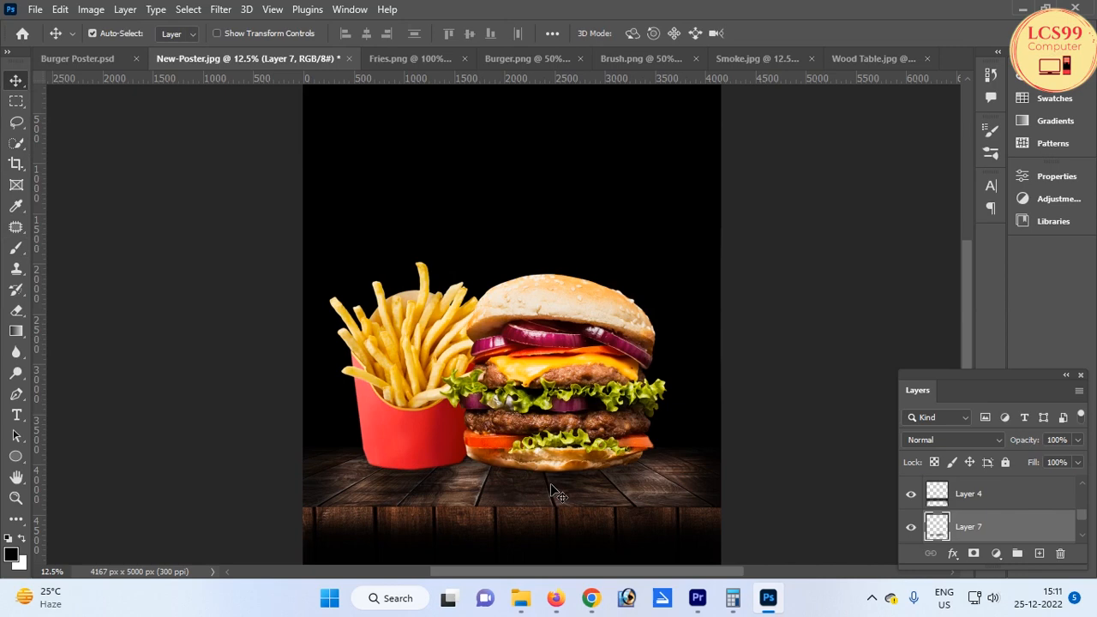
pyautogui.moveTo(553, 494)
pyautogui.mouseDown()
pyautogui.moveTo(582, 489)
pyautogui.moveTo(559, 490)
pyautogui.mouseUp()
pyautogui.click(221, 10)
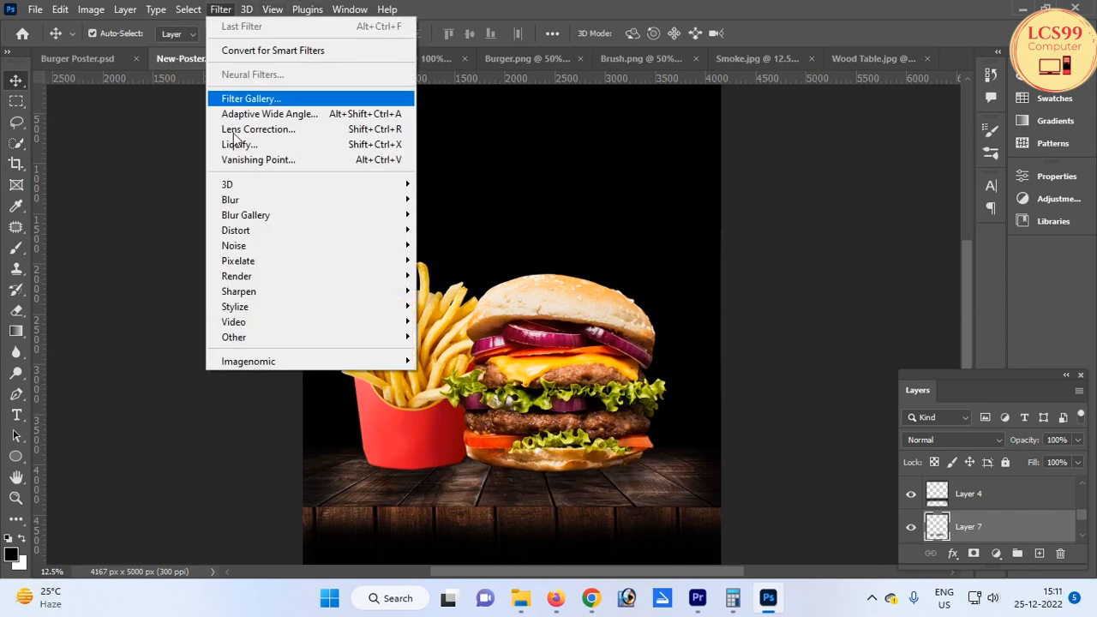
pyautogui.moveTo(354, 203)
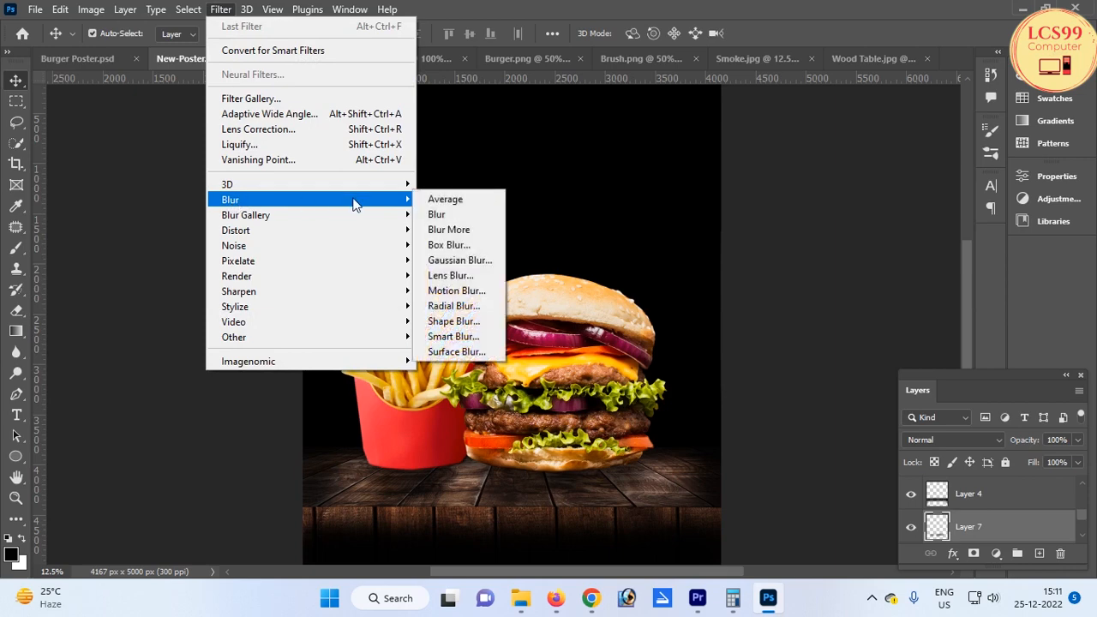
pyautogui.click(454, 261)
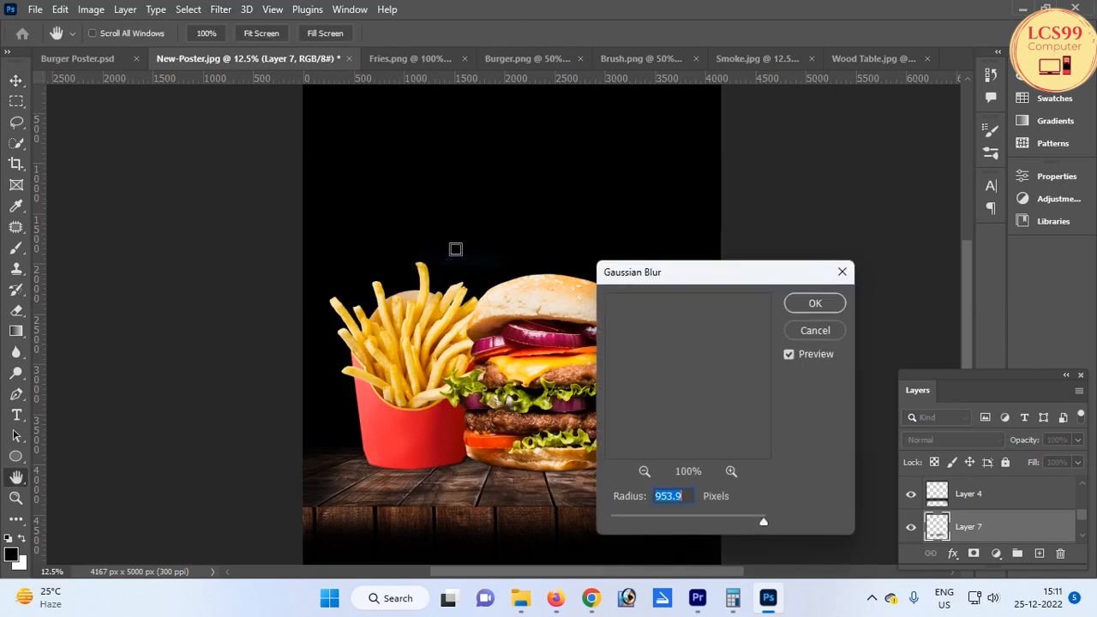
pyautogui.moveTo(690, 517); pyautogui.dragTo(713, 521)
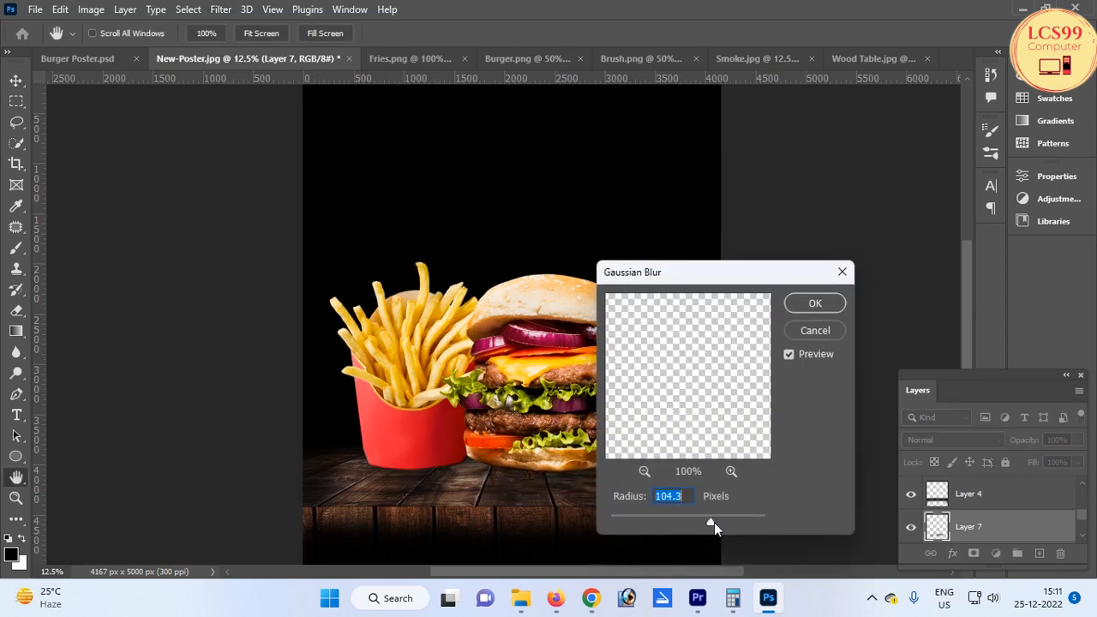
pyautogui.click(815, 303)
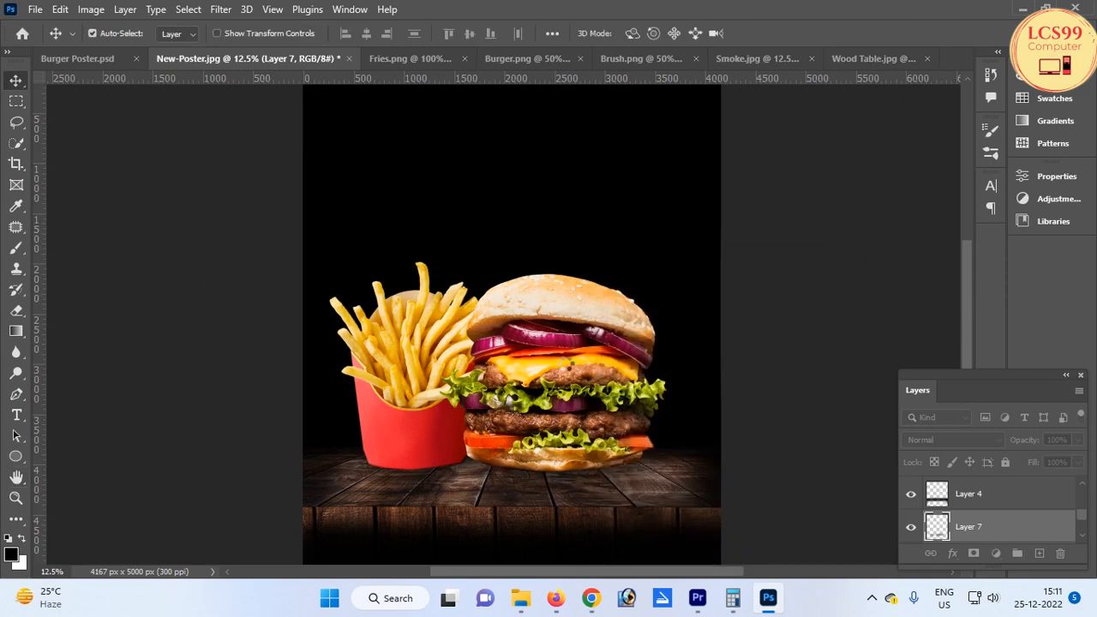
# Add a new empty layer above the burger and enlarge the brush to size 2800
pyautogui.keyDown('ctrl'); pyautogui.click(521, 364); pyautogui.keyUp('ctrl')
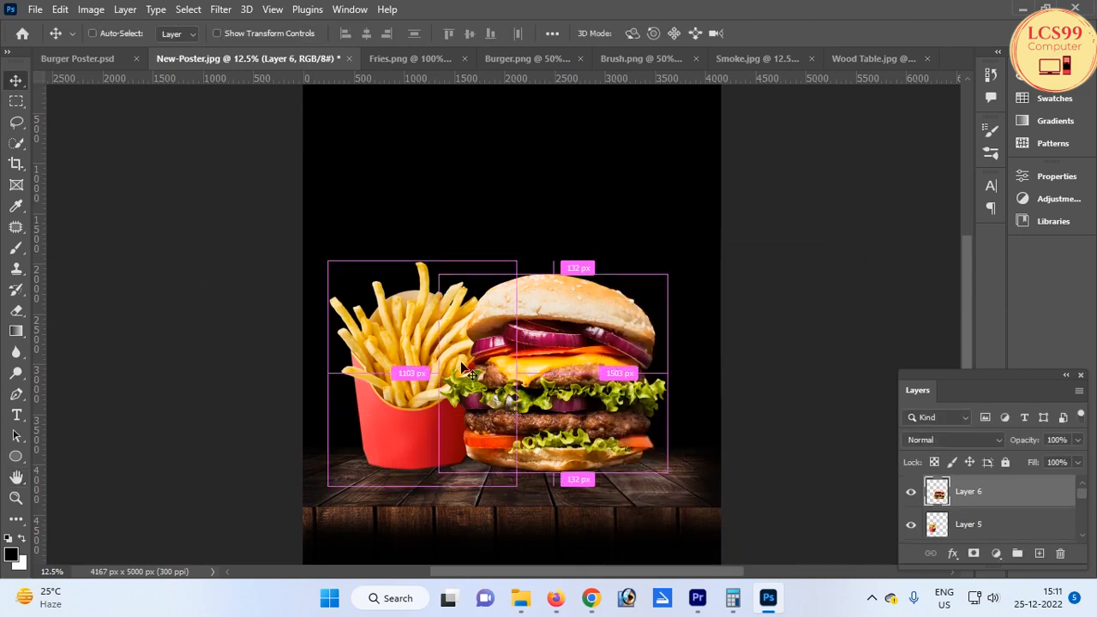
pyautogui.click(907, 477)
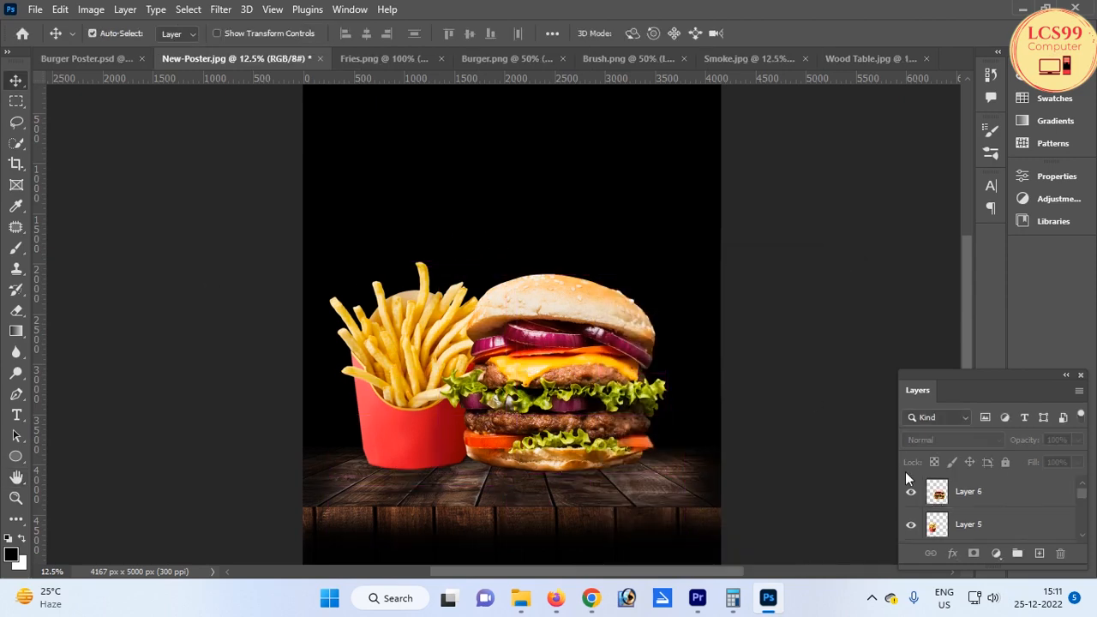
pyautogui.click(1039, 555)
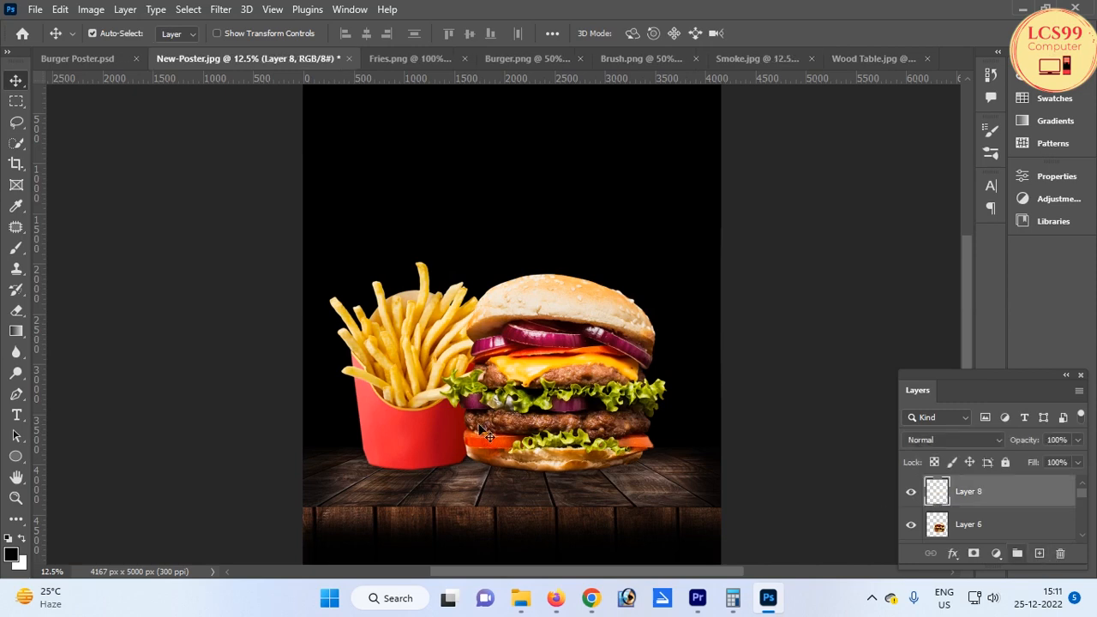
pyautogui.click(16, 247)
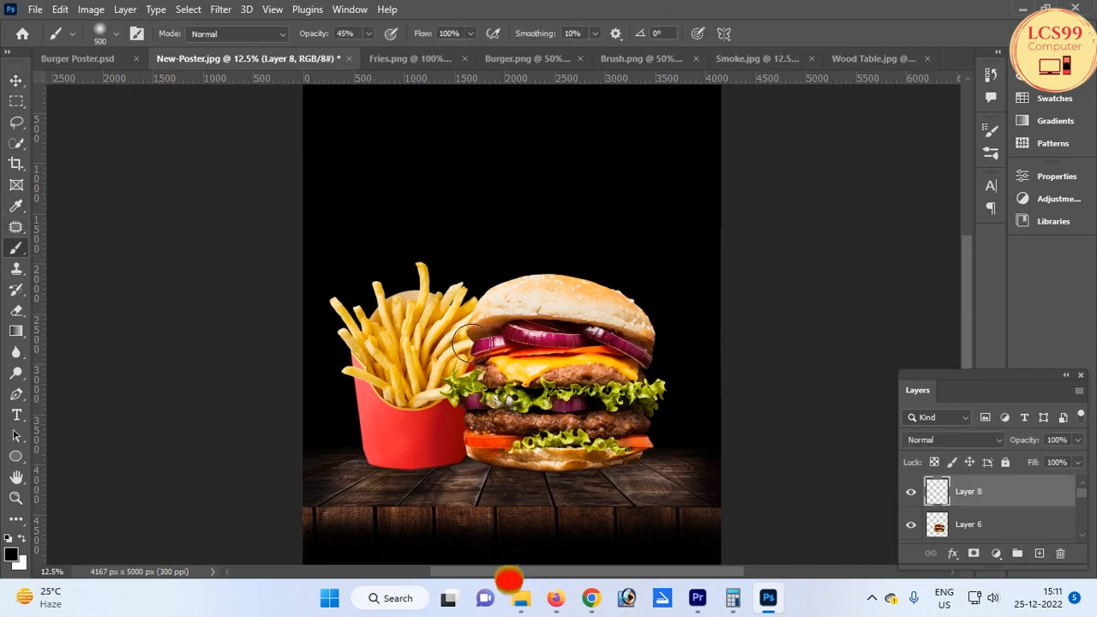
pyautogui.press(']')
pyautogui.press(']')
pyautogui.press(']')
pyautogui.press(']')
pyautogui.press(']')
pyautogui.press(']')
pyautogui.press(']')
pyautogui.press(']')
pyautogui.press(']')
pyautogui.press(']')
pyautogui.press(']')
pyautogui.press(']')
pyautogui.press(']')
pyautogui.press(']')
pyautogui.press(']')
pyautogui.press(']')
pyautogui.press(']')
pyautogui.press(']')
pyautogui.press(']')
pyautogui.press(']')
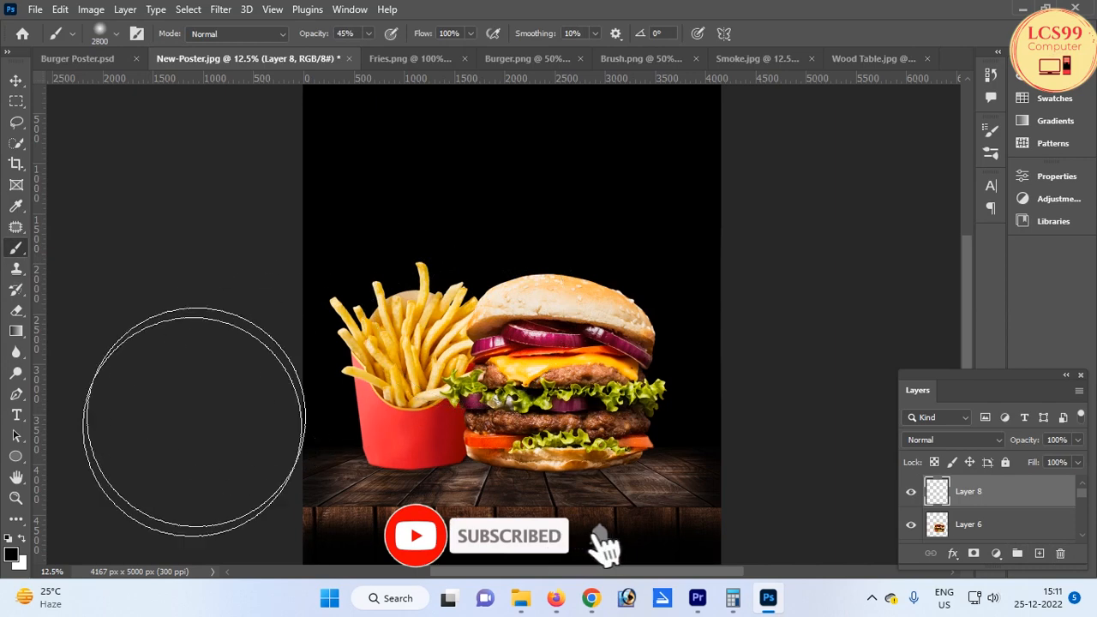
# Set the foreground colour to orange ef451d and paint a large glow behind the burger and fries
pyautogui.click(13, 553)
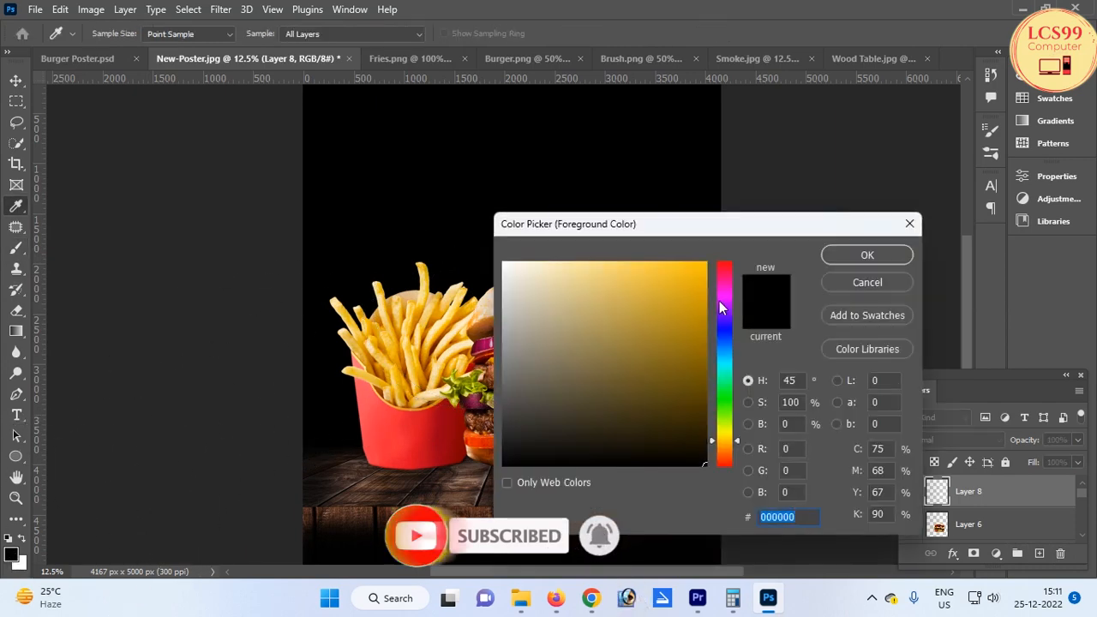
pyautogui.click(719, 300)
pyautogui.click(673, 289)
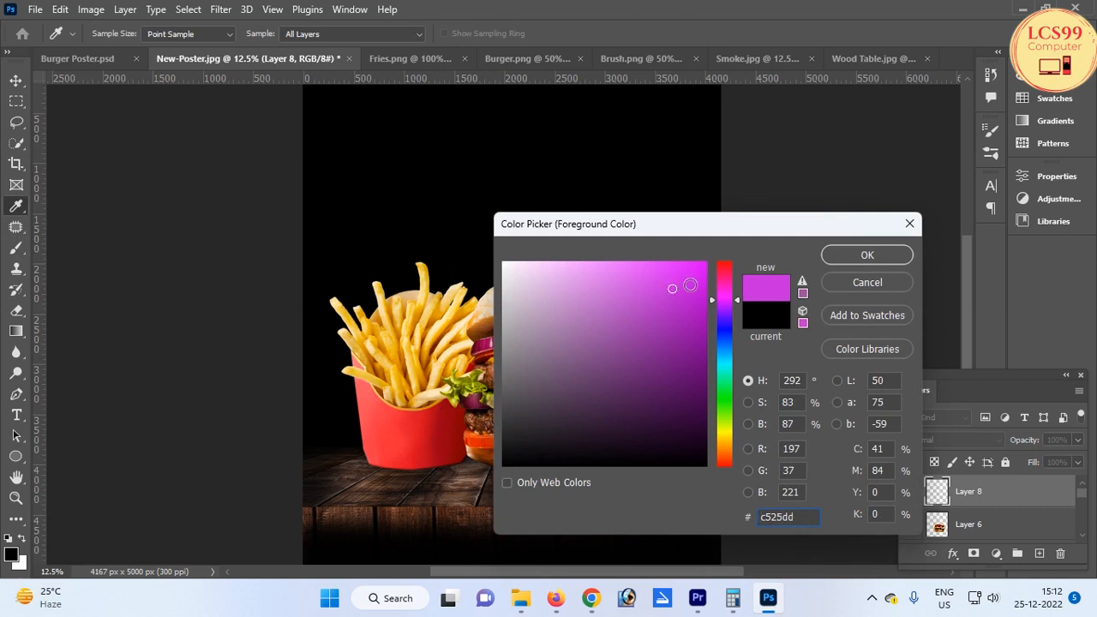
pyautogui.click(724, 360)
pyautogui.click(582, 306)
pyautogui.click(660, 292)
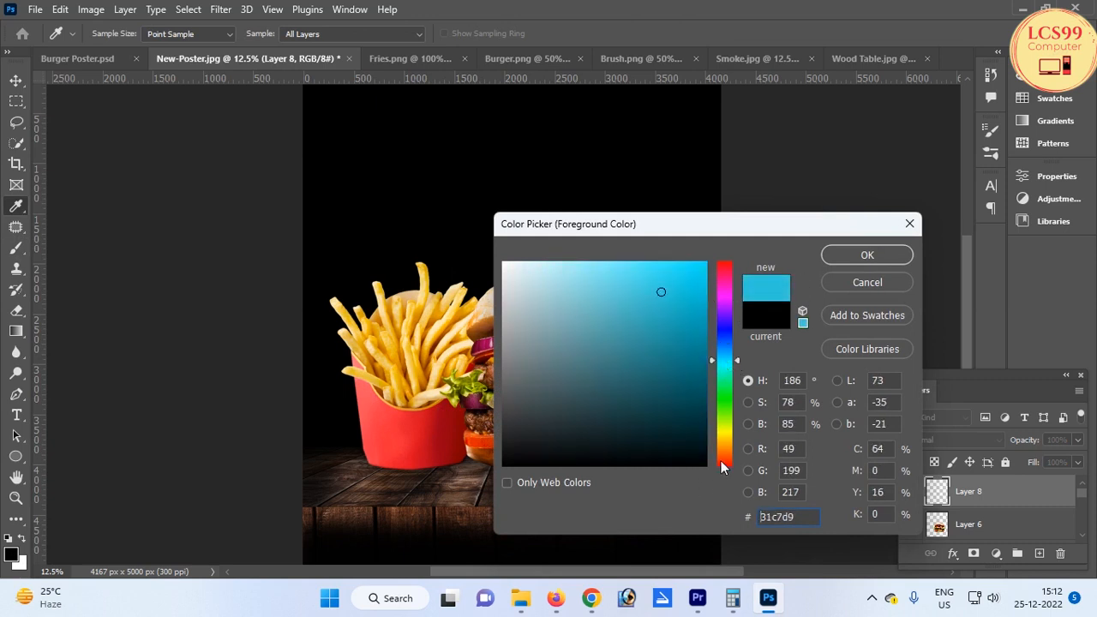
pyautogui.click(721, 461)
pyautogui.click(702, 286)
pyautogui.click(685, 274)
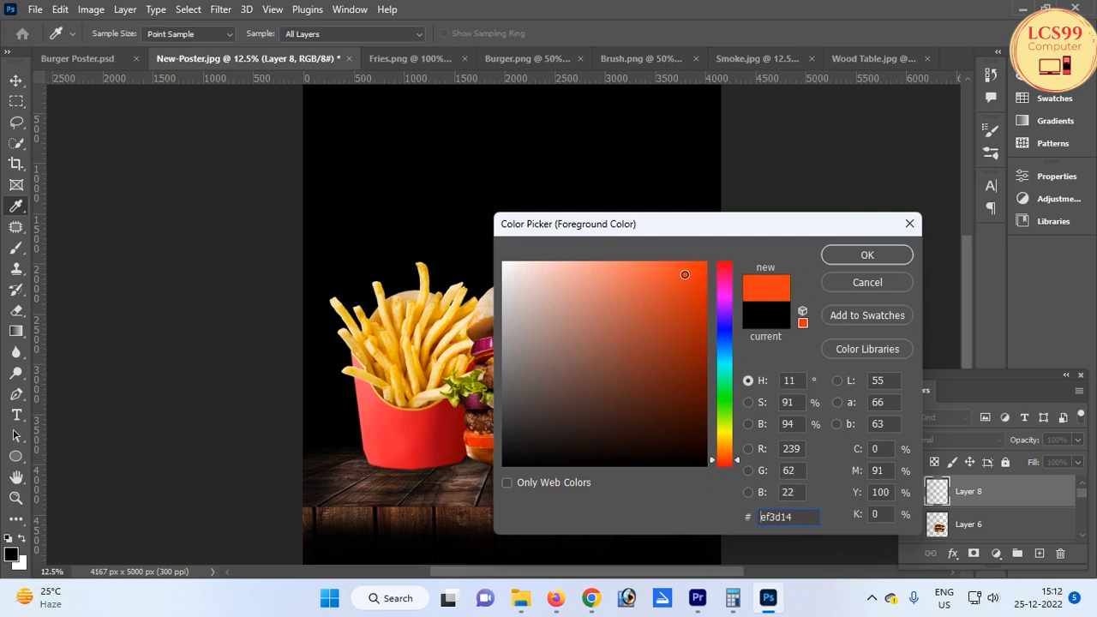
pyautogui.click(866, 255)
pyautogui.press('b')
pyautogui.moveTo(495, 295)
pyautogui.mouseDown()
pyautogui.moveTo(482, 208)
pyautogui.moveTo(550, 318)
pyautogui.moveTo(363, 245)
pyautogui.mouseUp()
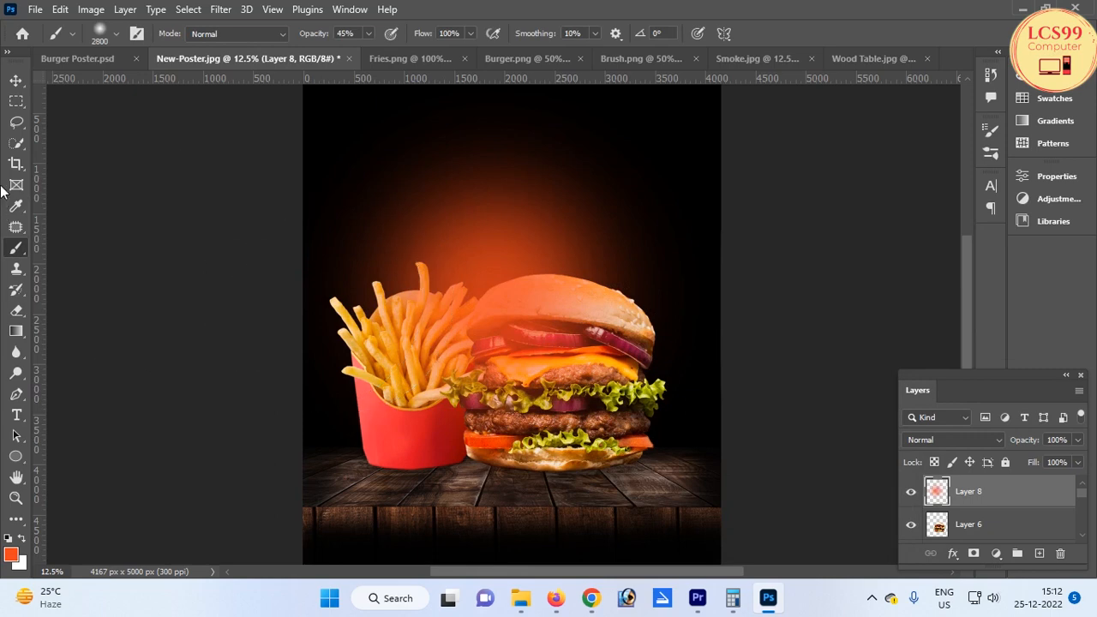
# Send the glow layer back one level and reposition it behind the food
pyautogui.click(16, 79)
pyautogui.moveTo(485, 262)
pyautogui.mouseDown()
pyautogui.moveTo(495, 199)
pyautogui.moveTo(490, 265)
pyautogui.moveTo(501, 283)
pyautogui.moveTo(498, 267)
pyautogui.mouseUp()
pyautogui.hotkey('ctrl', '[')
pyautogui.hotkey('ctrl', 't')
pyautogui.moveTo(489, 283)
pyautogui.mouseDown()
pyautogui.moveTo(494, 257)
pyautogui.moveTo(489, 277)
pyautogui.moveTo(509, 260)
pyautogui.moveTo(505, 270)
pyautogui.mouseUp()
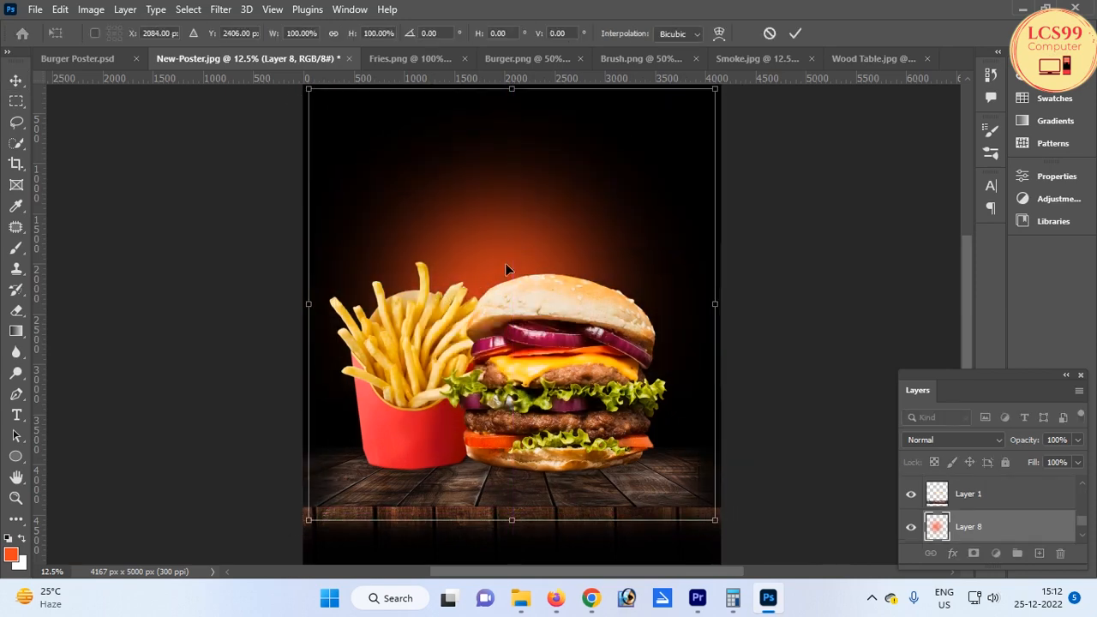
pyautogui.press('Return')
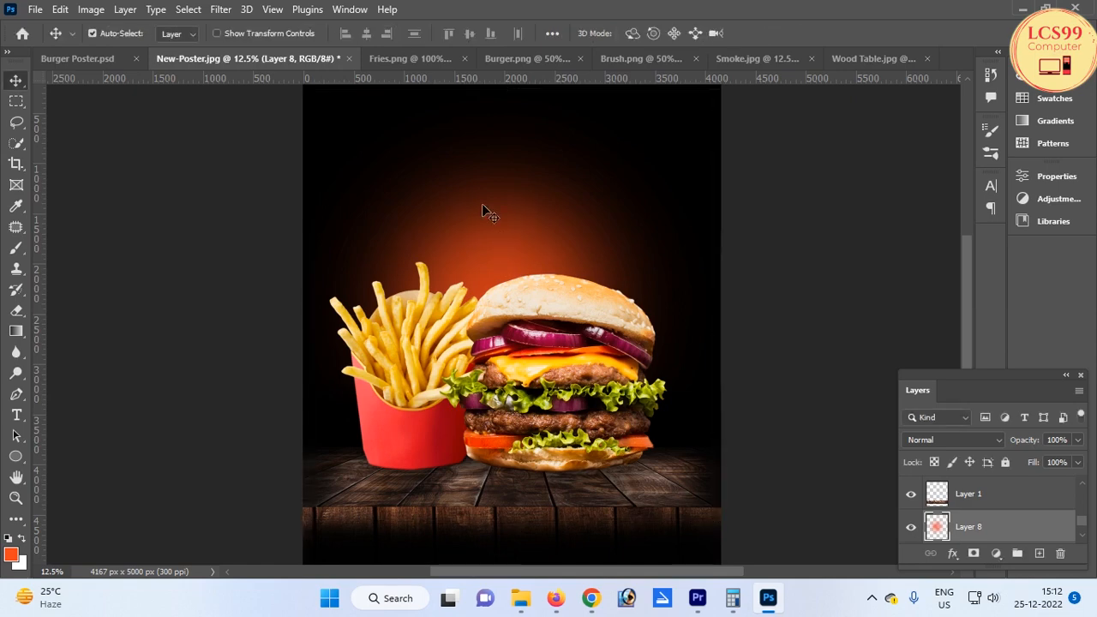
# Soften the orange glow layer with a Gaussian Blur
pyautogui.click(228, 11)
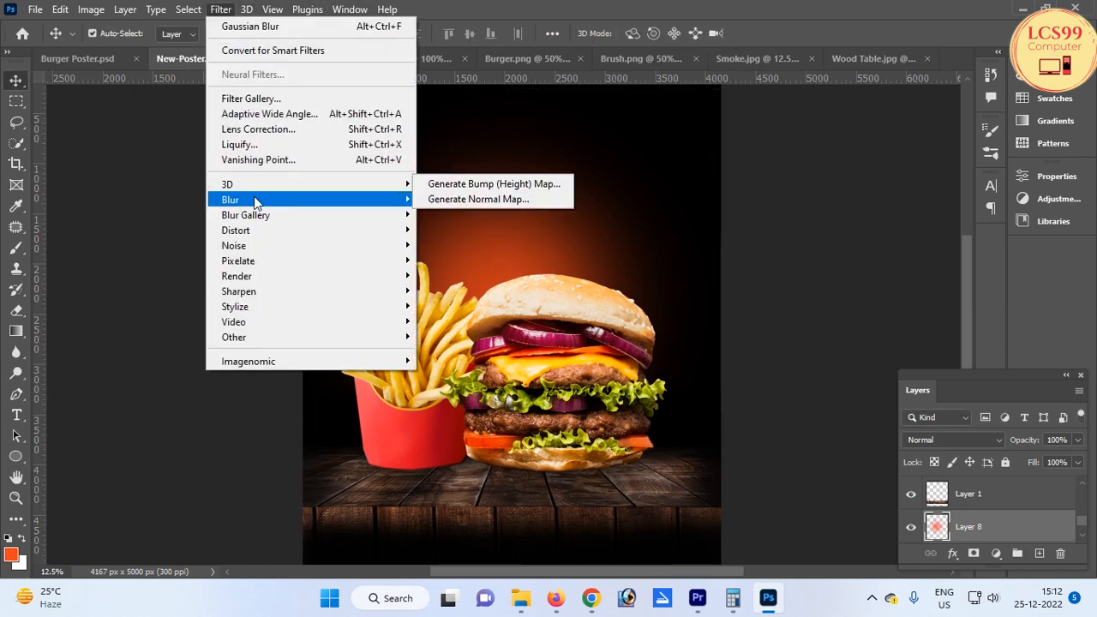
pyautogui.moveTo(282, 200)
pyautogui.click(454, 262)
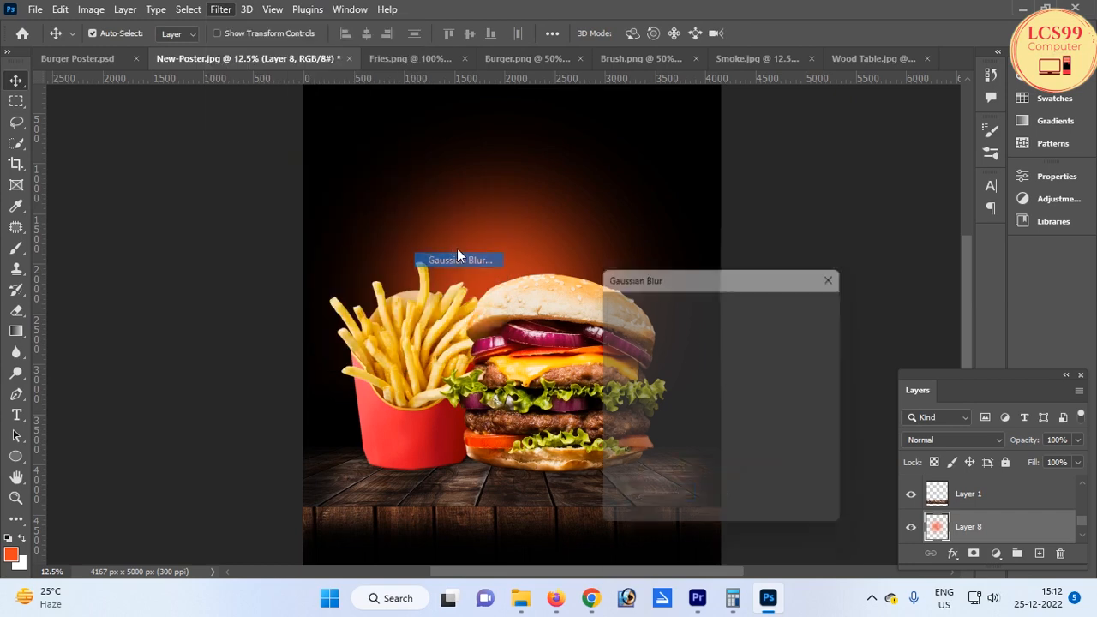
pyautogui.moveTo(715, 521); pyautogui.dragTo(763, 518)
pyautogui.click(810, 305)
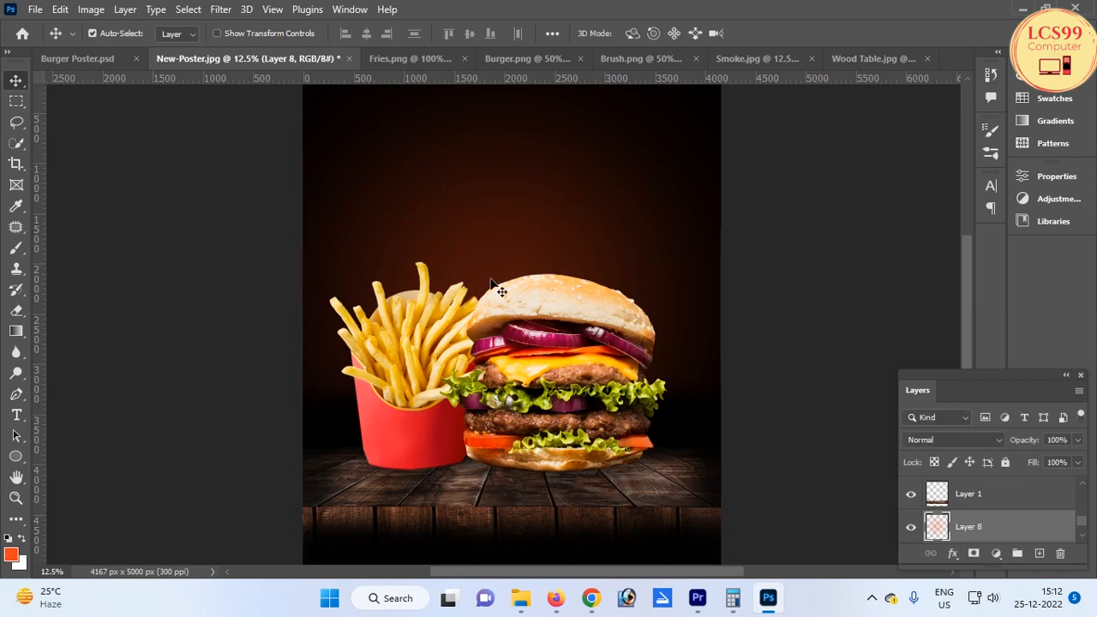
pyautogui.moveTo(502, 291); pyautogui.dragTo(497, 327)
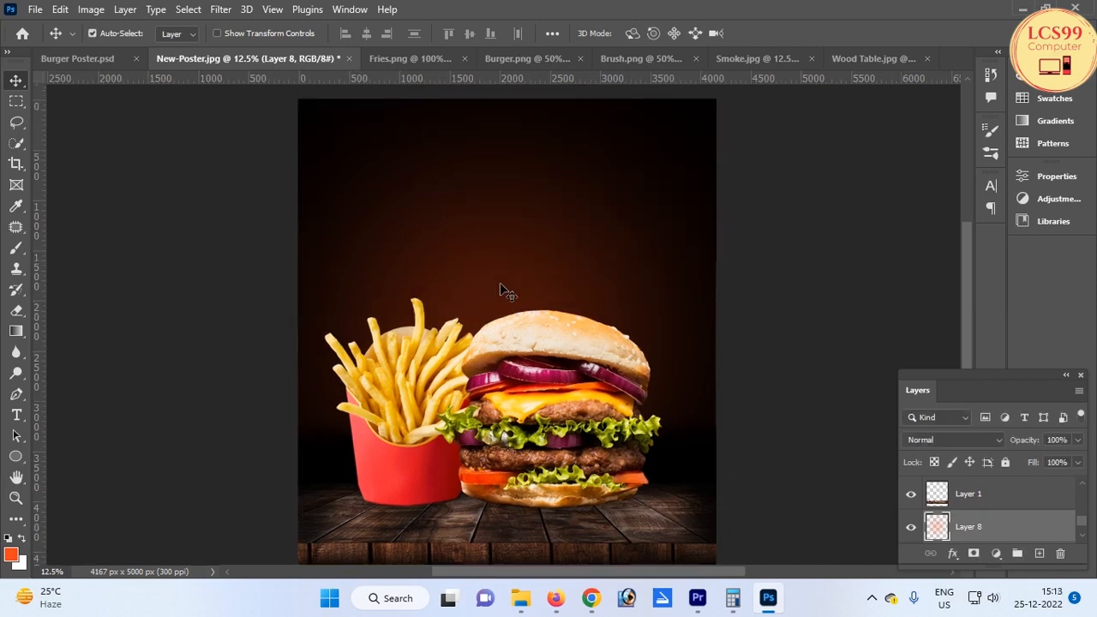
# Copy the entire smoke image from its document
pyautogui.click(406, 54)
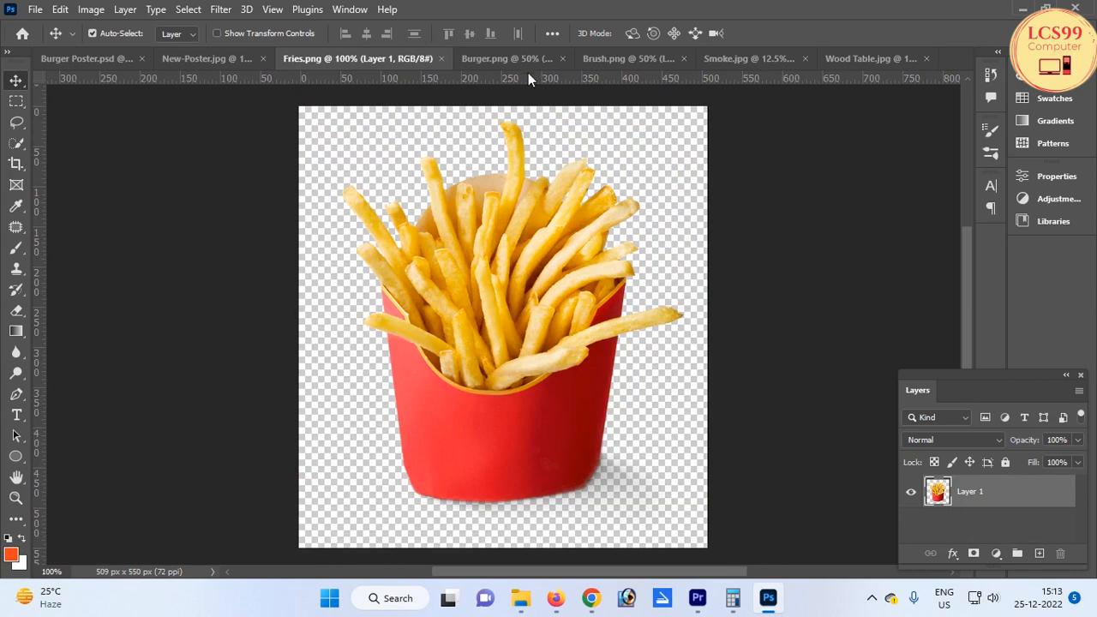
pyautogui.click(442, 58)
pyautogui.click(473, 56)
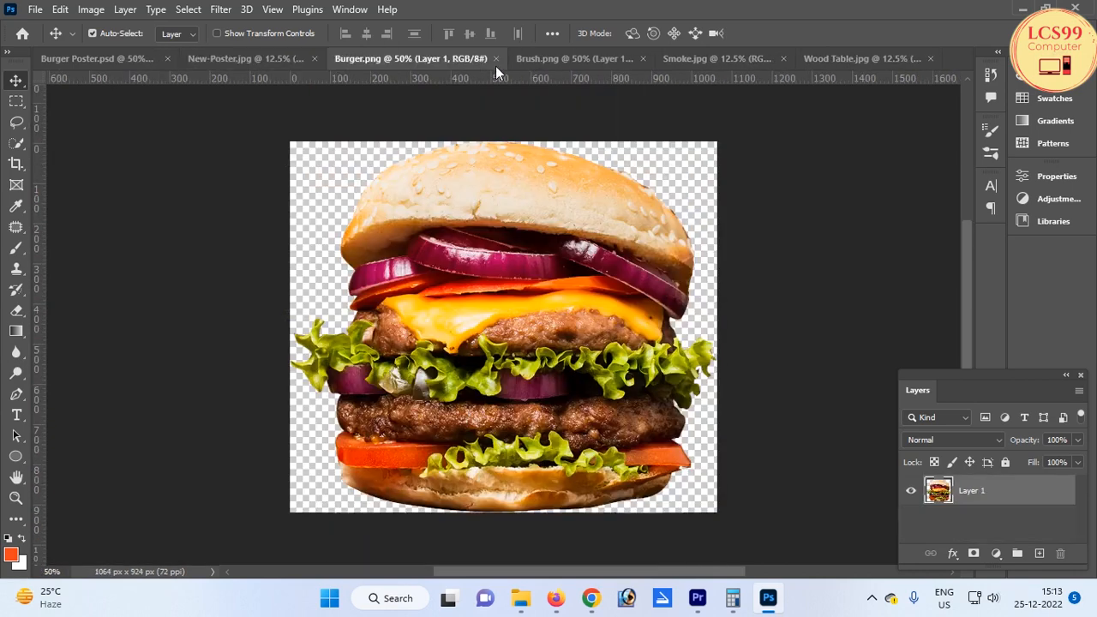
pyautogui.click(496, 59)
pyautogui.click(523, 61)
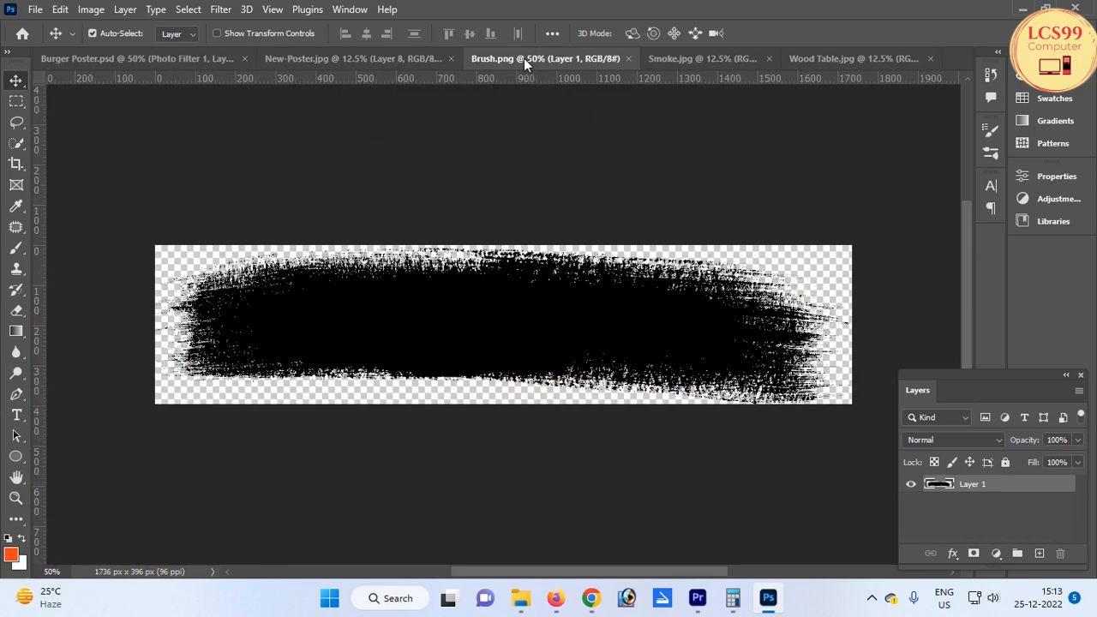
pyautogui.click(669, 60)
pyautogui.moveTo(514, 335); pyautogui.dragTo(563, 318)
pyautogui.click(685, 272)
pyautogui.hotkey('ctrl', 'a')
# Paste the smoke into the poster and scale it down over the scene behind the food
pyautogui.click(321, 59)
pyautogui.hotkey('ctrl', 'v')
pyautogui.hotkey('ctrl', 't')
pyautogui.moveTo(704, 309); pyautogui.dragTo(586, 285)
pyautogui.press('Return')
# Set the smoke layer's blend mode to Overlay
pyautogui.click(969, 438)
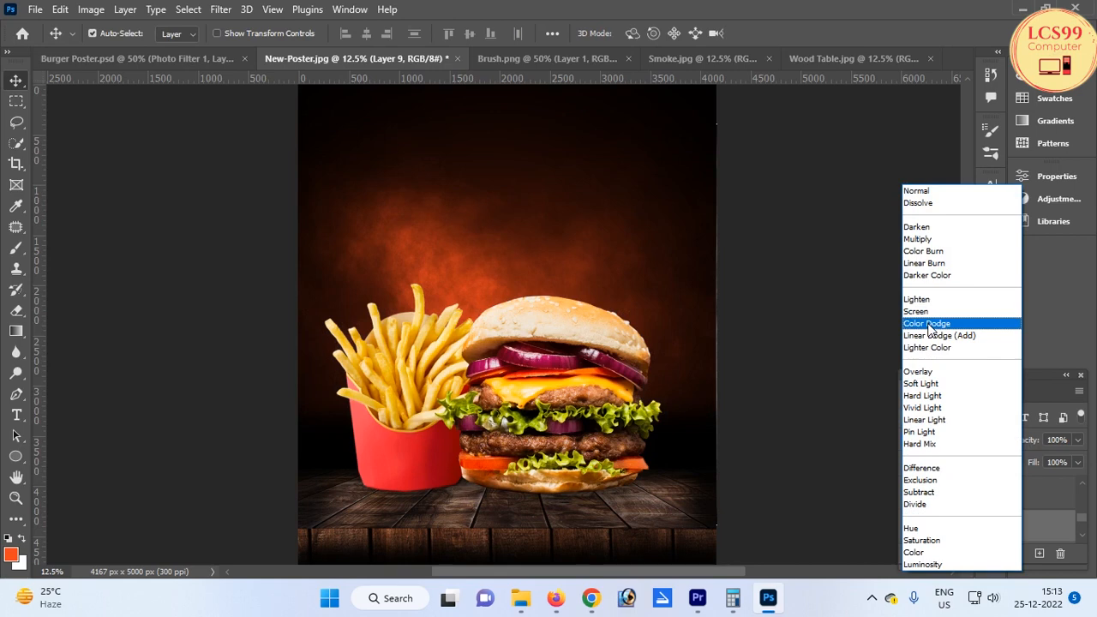
pyautogui.click(922, 375)
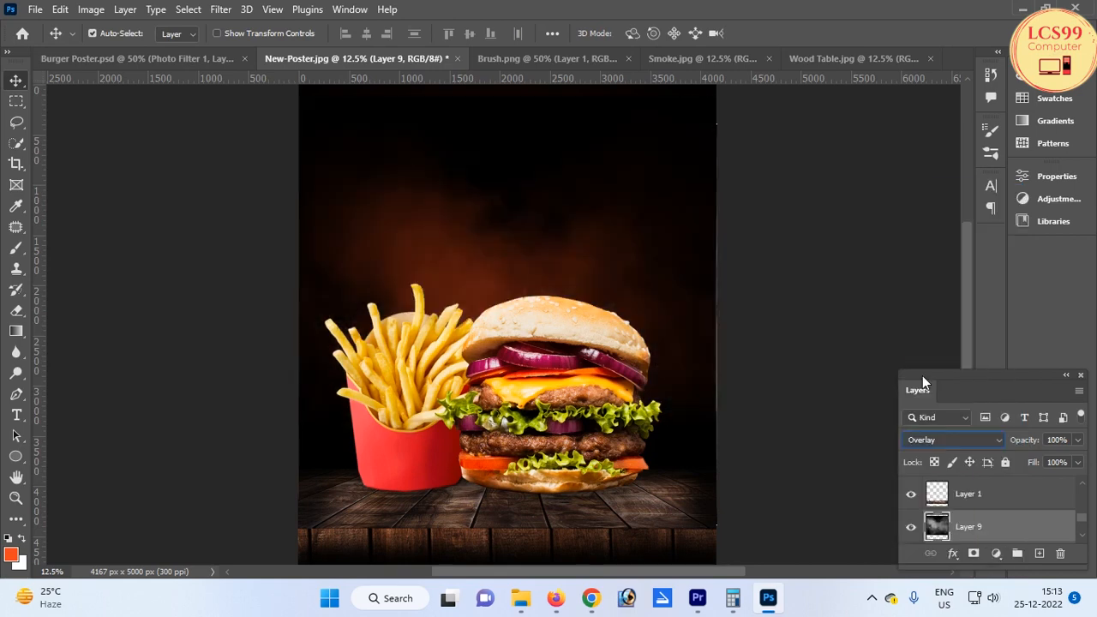
pyautogui.scroll(3, 435, 245)
pyautogui.scroll(-3, 454, 251)
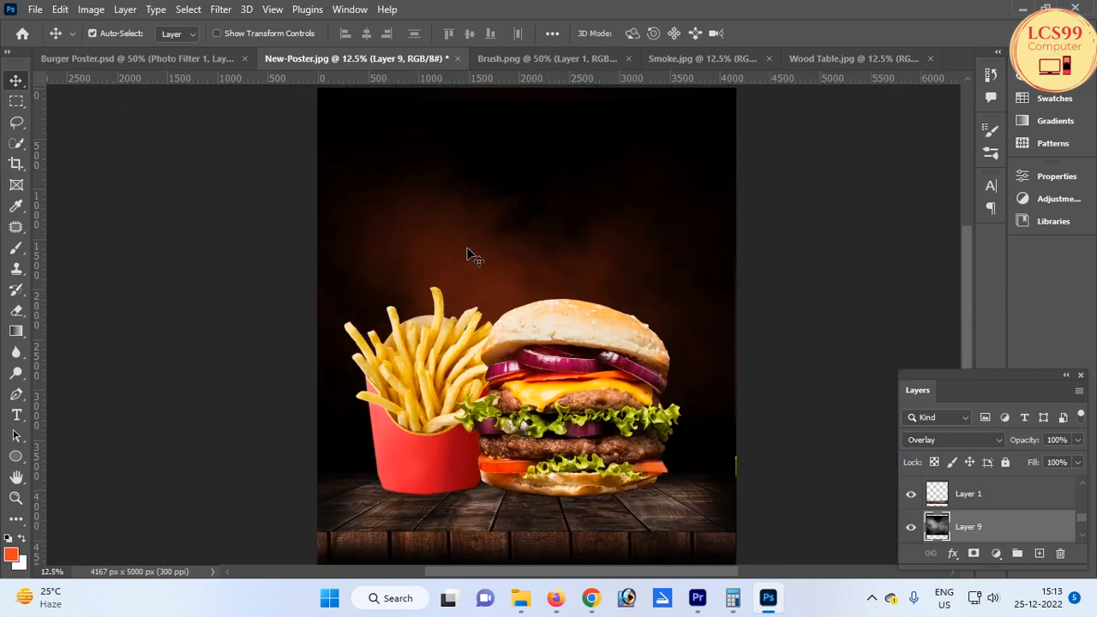
pyautogui.scroll(-3, 538, 315)
pyautogui.scroll(9, 513, 314)
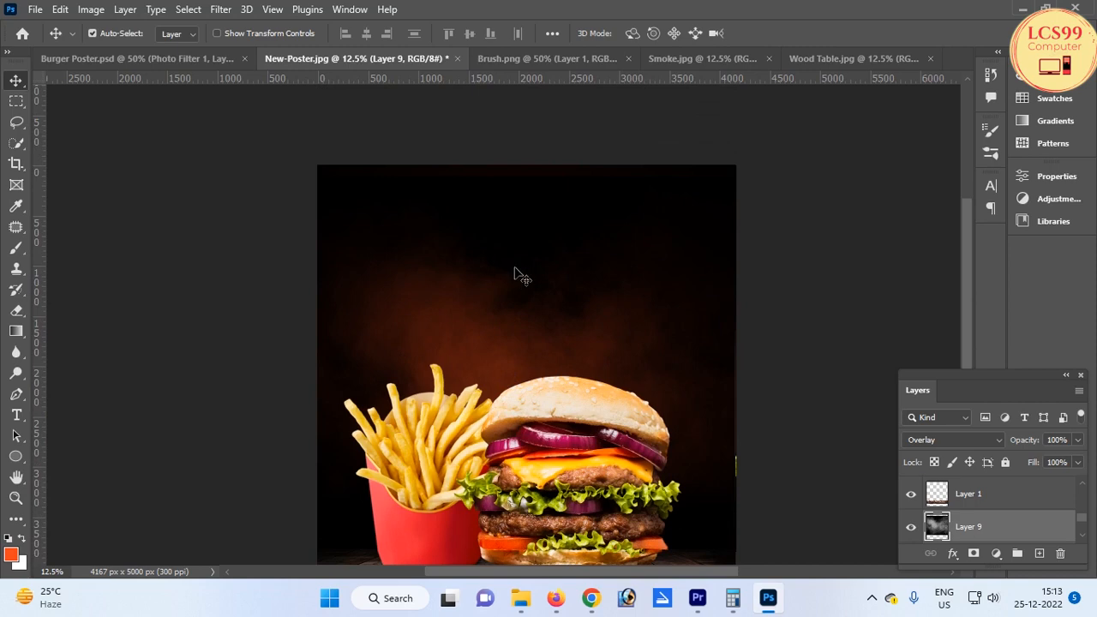
pyautogui.scroll(-6, 516, 269)
pyautogui.scroll(-1, 499, 274)
pyautogui.scroll(1, 503, 257)
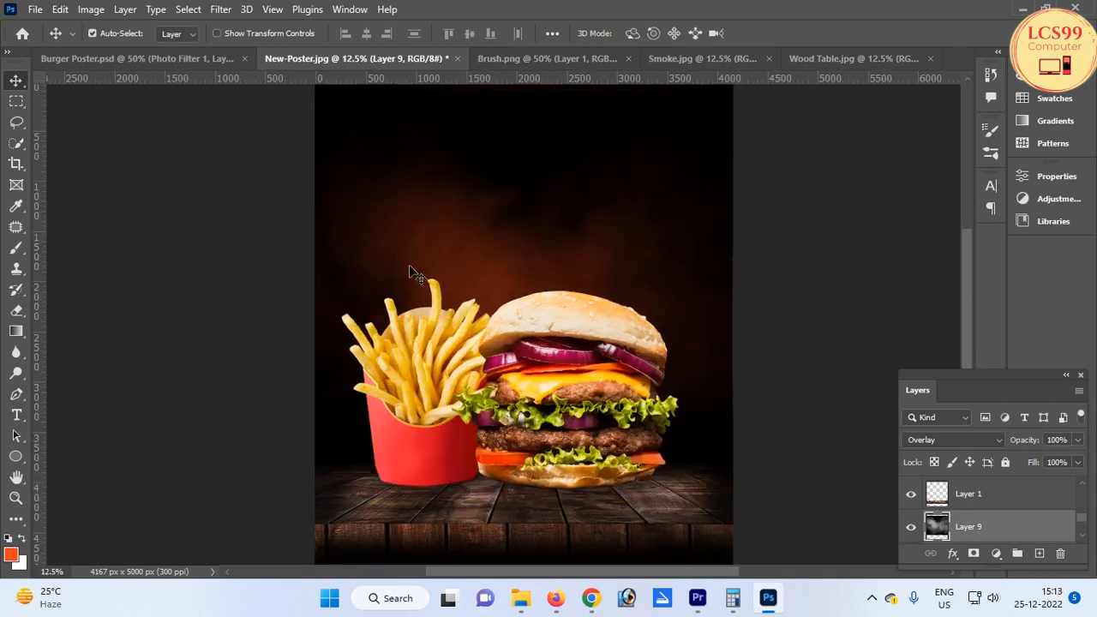
# Bring the black brush stroke into the poster, then scale and tilt it above the burger
pyautogui.click(540, 57)
pyautogui.moveTo(534, 323); pyautogui.dragTo(279, 45)
pyautogui.moveTo(351, 58)
pyautogui.mouseDown()
pyautogui.moveTo(421, 188)
pyautogui.moveTo(568, 255)
pyautogui.moveTo(549, 257)
pyautogui.moveTo(616, 330)
pyautogui.mouseUp()
pyautogui.hotkey('ctrl', 't')
pyautogui.moveTo(668, 260)
pyautogui.mouseDown()
pyautogui.moveTo(644, 231)
pyautogui.moveTo(654, 199)
pyautogui.mouseUp()
pyautogui.moveTo(574, 242); pyautogui.dragTo(609, 240)
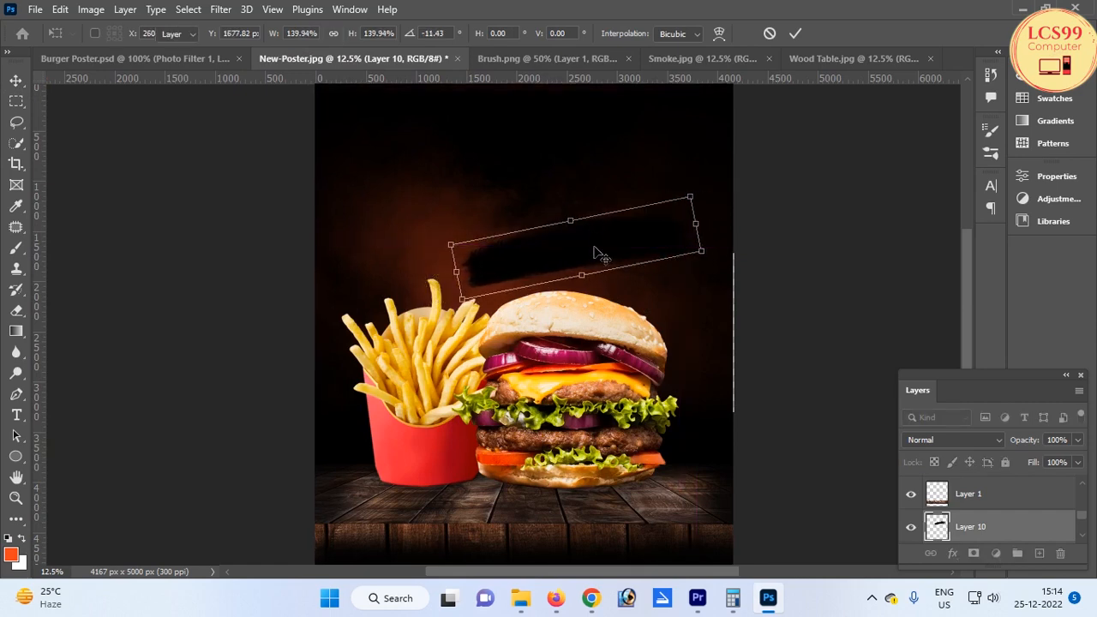
pyautogui.press('Return')
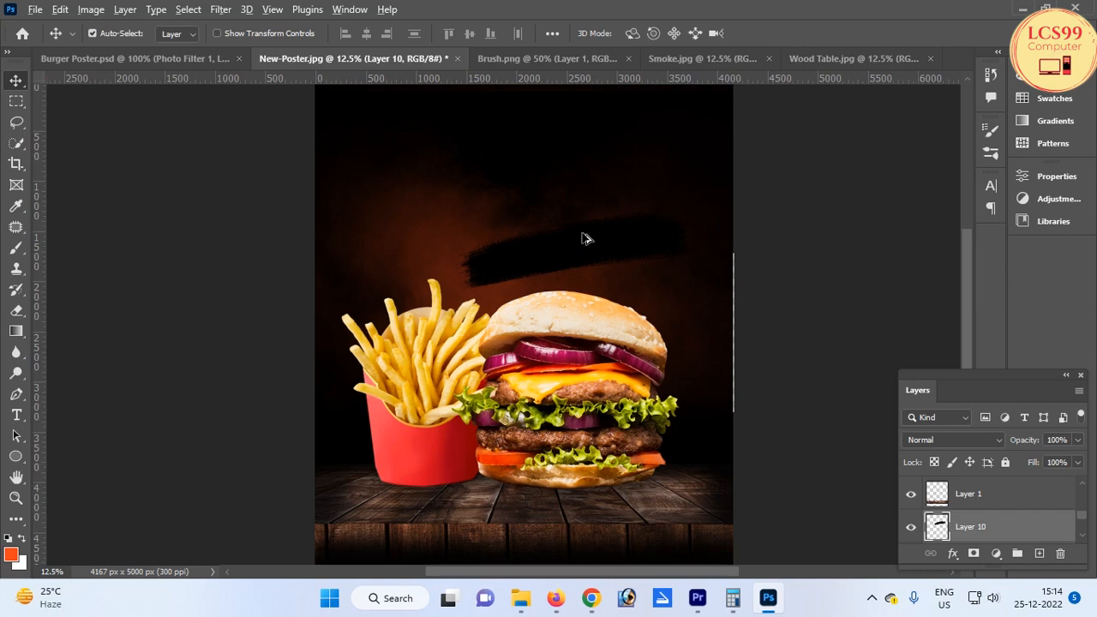
# Add a Color Overlay layer style to the brush stroke with the brown colour 804c03
pyautogui.click(585, 232)
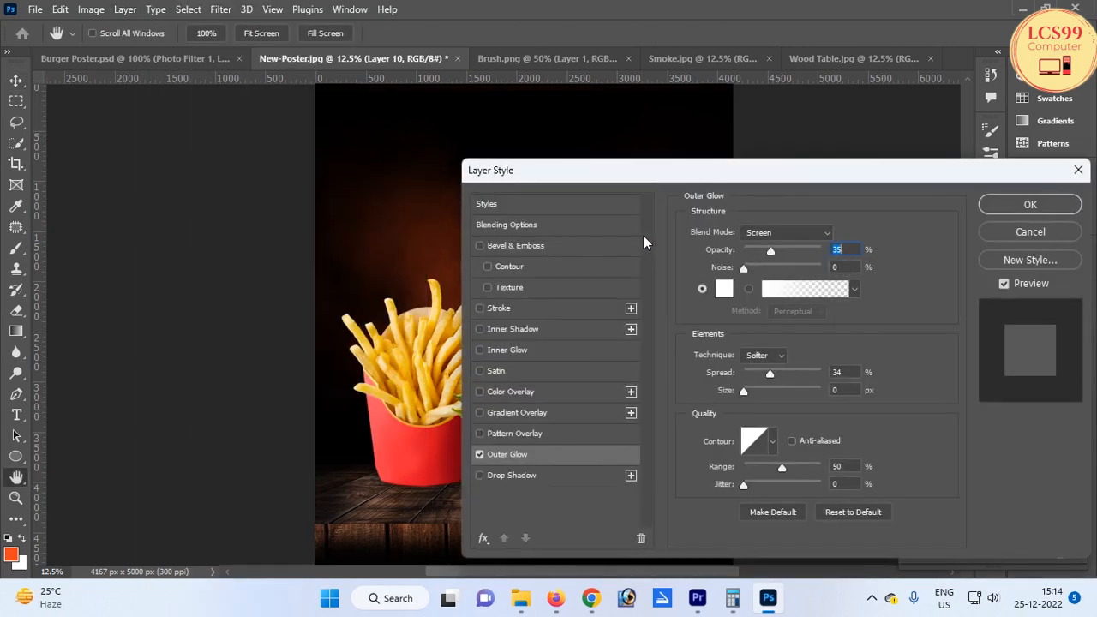
pyautogui.click(1048, 208)
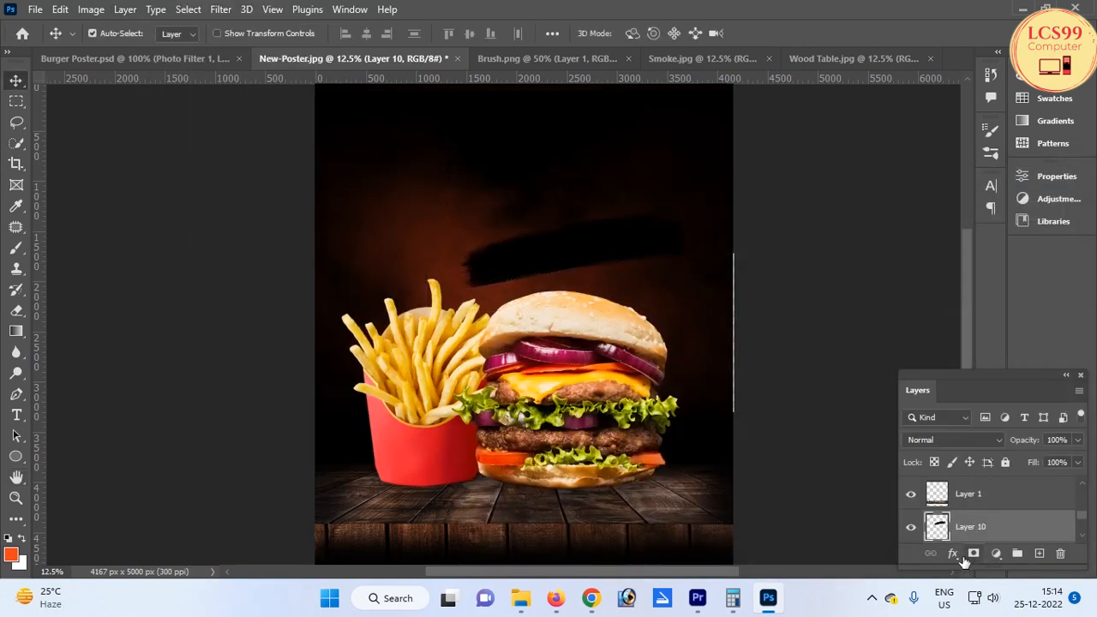
pyautogui.click(951, 555)
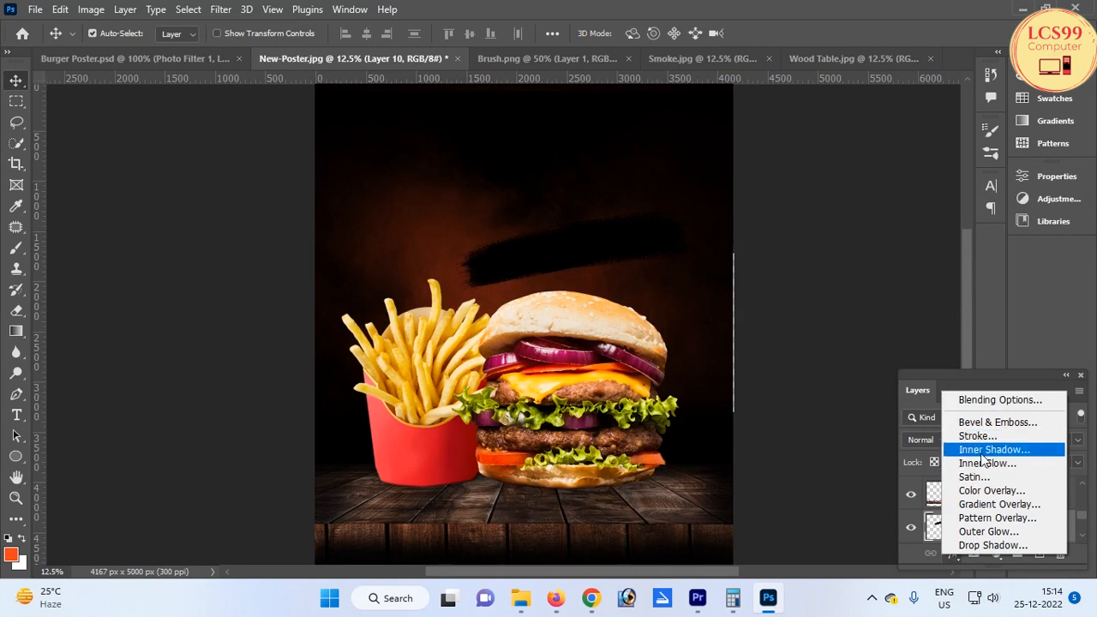
pyautogui.click(980, 493)
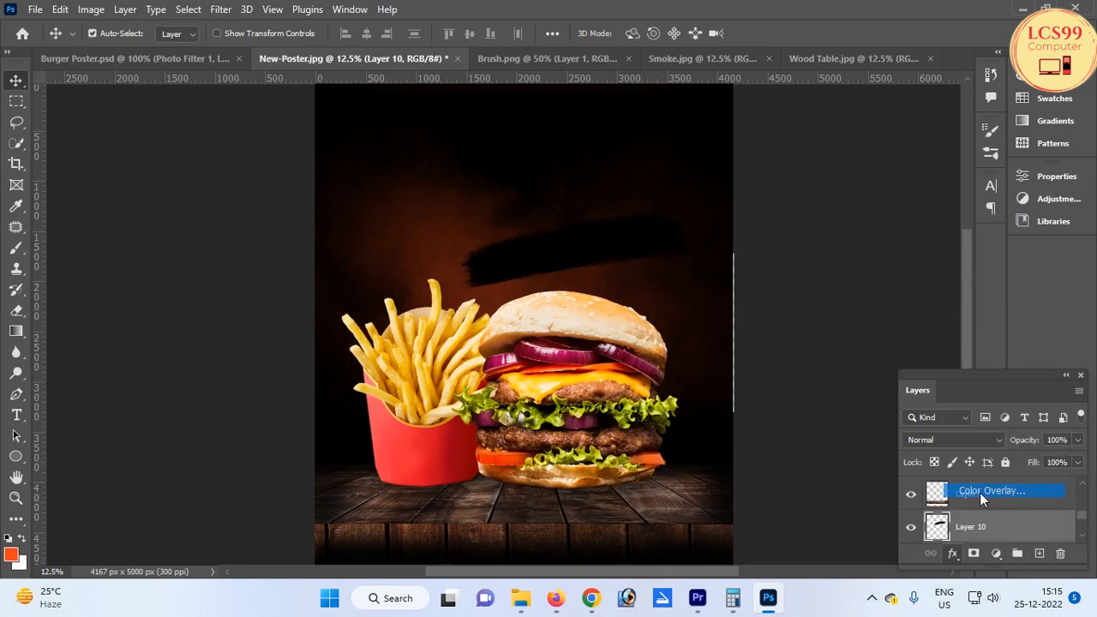
pyautogui.moveTo(697, 172)
pyautogui.mouseDown()
pyautogui.moveTo(572, 358)
pyautogui.moveTo(661, 306)
pyautogui.mouseUp()
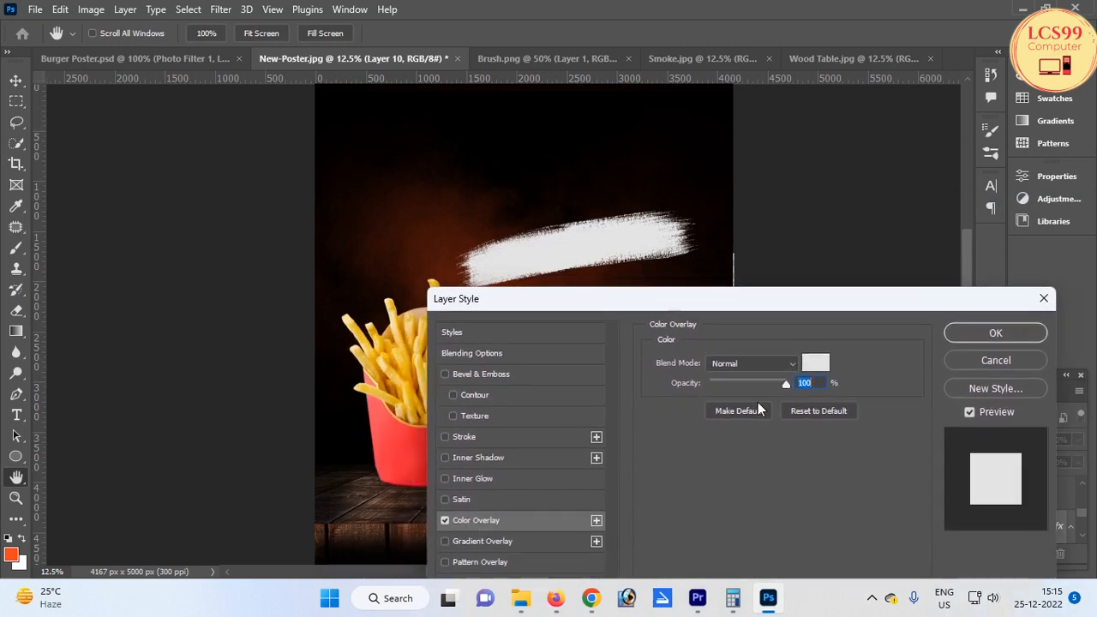
pyautogui.click(812, 363)
pyautogui.moveTo(718, 224); pyautogui.dragTo(900, 282)
pyautogui.click(897, 481)
pyautogui.moveTo(834, 427); pyautogui.dragTo(886, 309)
pyautogui.click(898, 498)
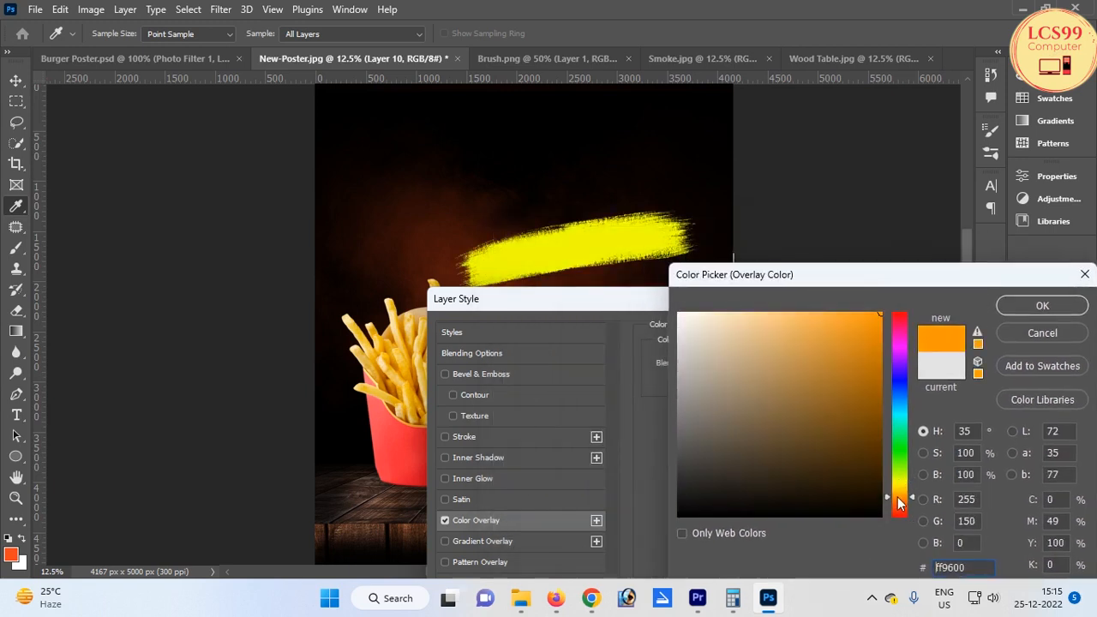
pyautogui.moveTo(863, 457); pyautogui.dragTo(877, 414)
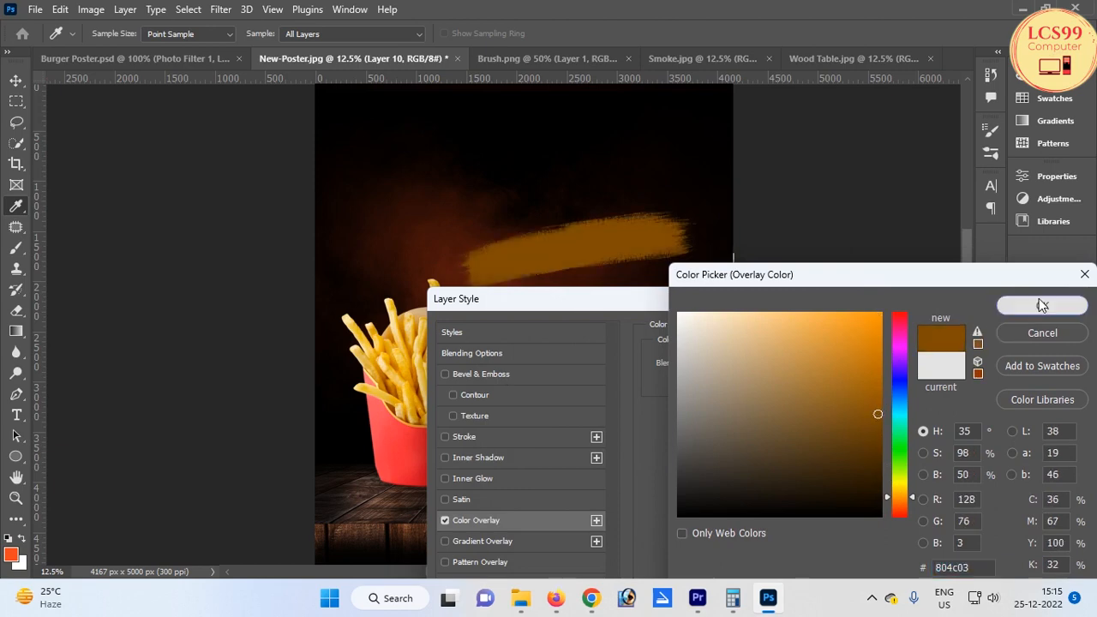
pyautogui.click(1039, 303)
pyautogui.click(976, 334)
pyautogui.scroll(1, 592, 230)
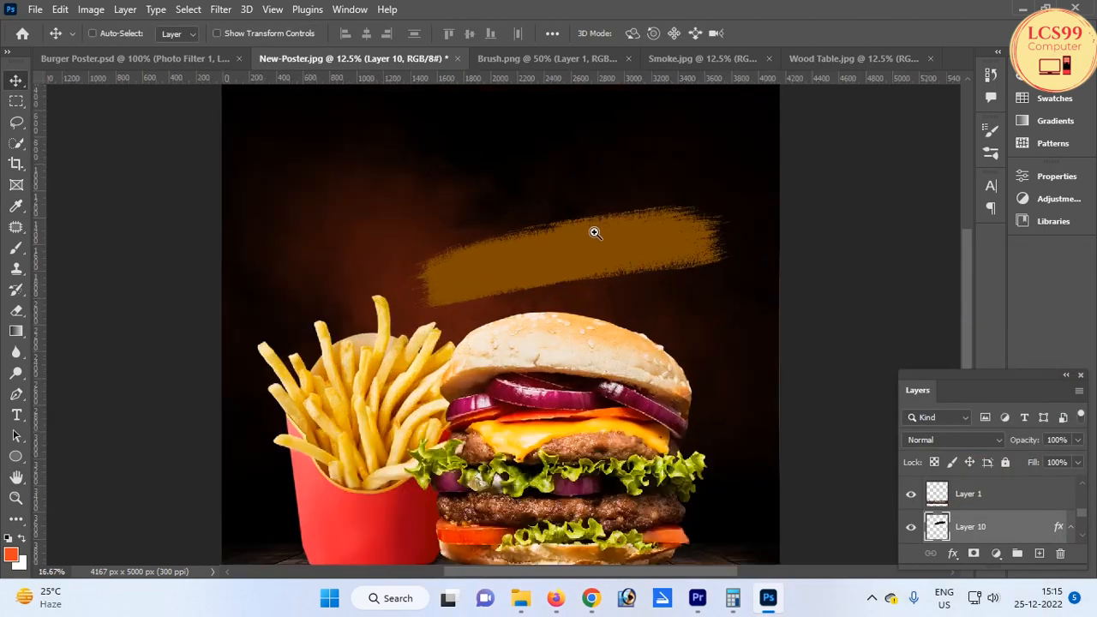
# Type the word Best on the brush stroke, then scale and rotate it to follow the stroke
pyautogui.press('t')
pyautogui.click(502, 271)
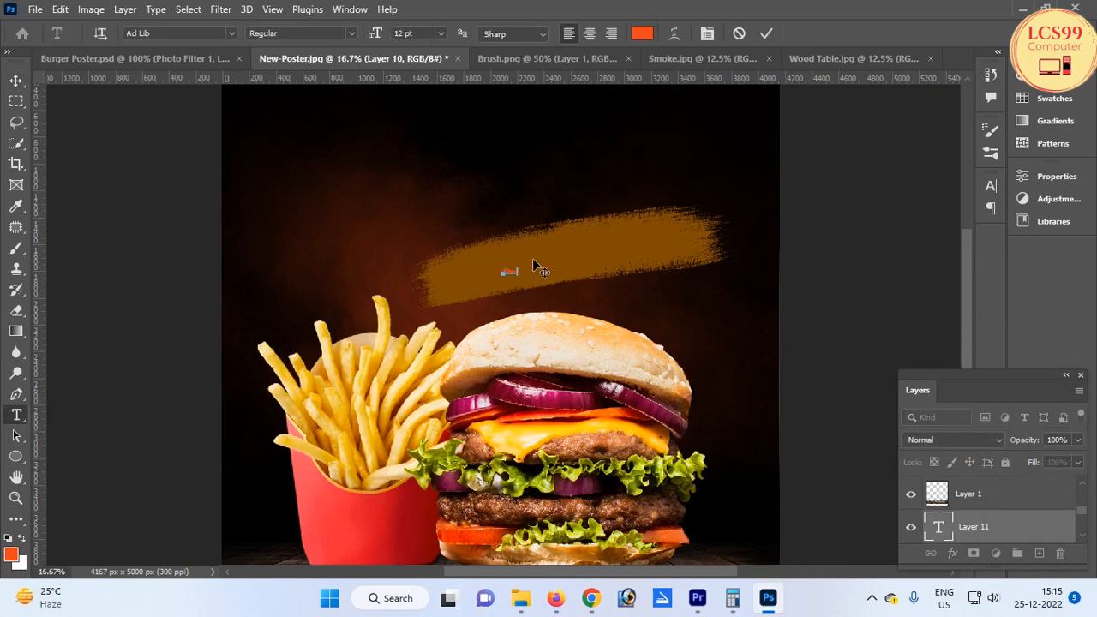
pyautogui.write('Best')
pyautogui.hotkey('ctrl', 'Return')
pyautogui.hotkey('ctrl', 't')
pyautogui.moveTo(519, 268)
pyautogui.mouseDown()
pyautogui.moveTo(567, 228)
pyautogui.moveTo(691, 197)
pyautogui.moveTo(583, 258)
pyautogui.mouseUp()
pyautogui.moveTo(654, 196); pyautogui.dragTo(641, 207)
pyautogui.press('Return')
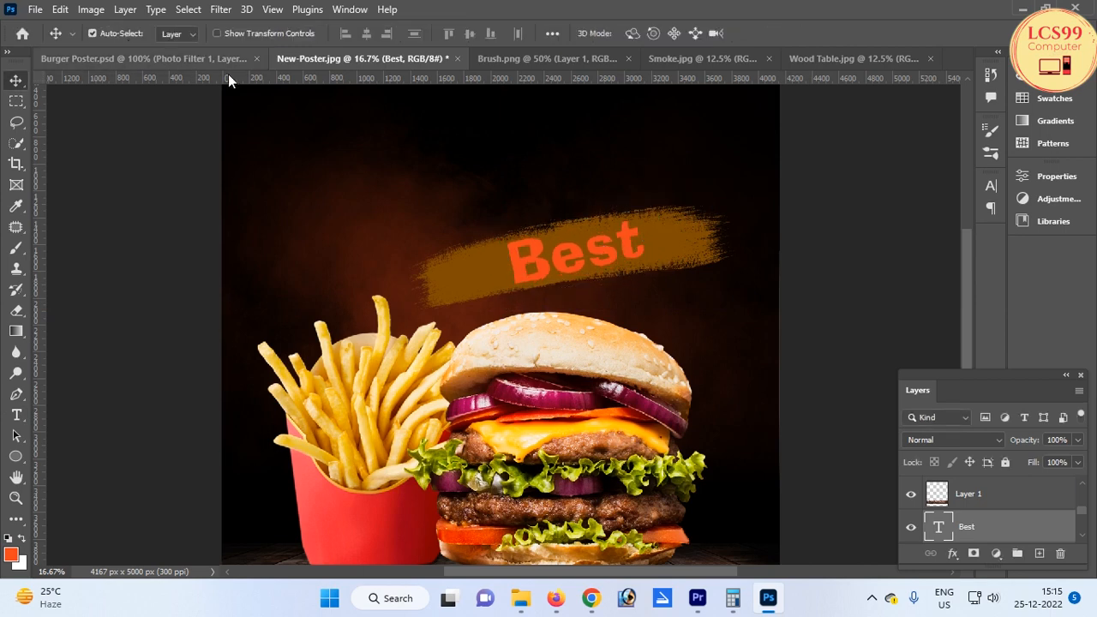
# Change the Best text colour to white ffffff
pyautogui.press('t')
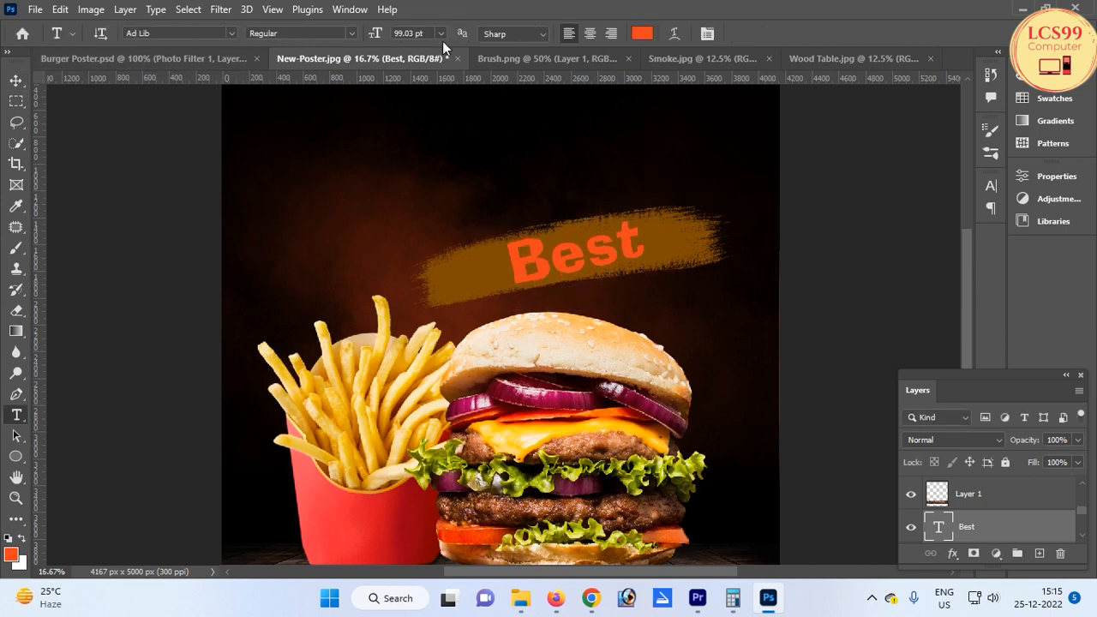
pyautogui.click(638, 34)
pyautogui.write('ffffff')
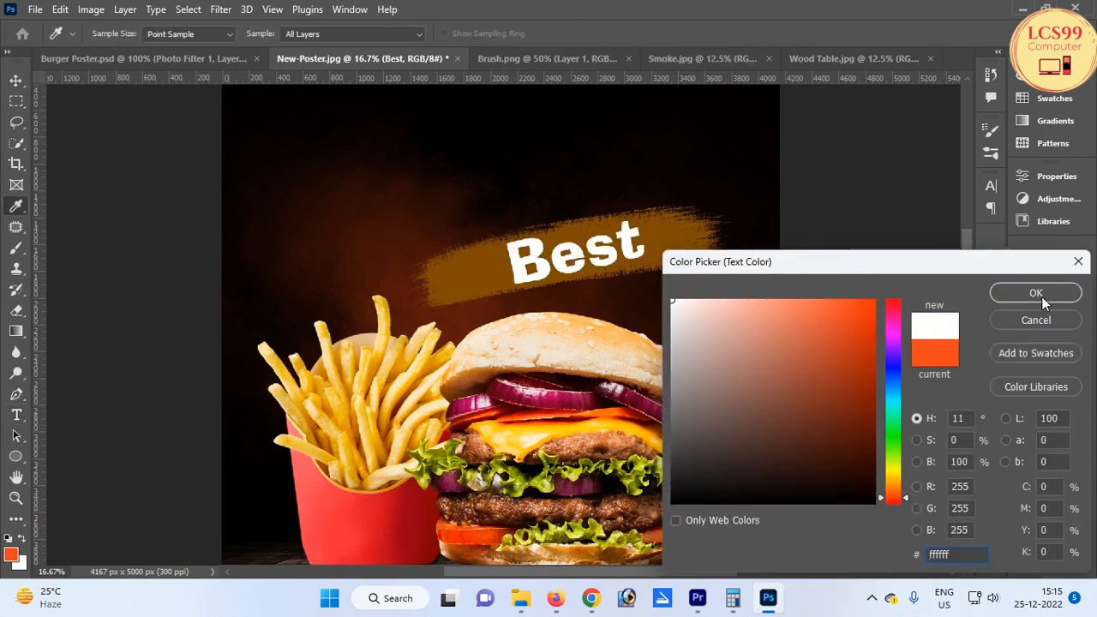
pyautogui.click(1039, 294)
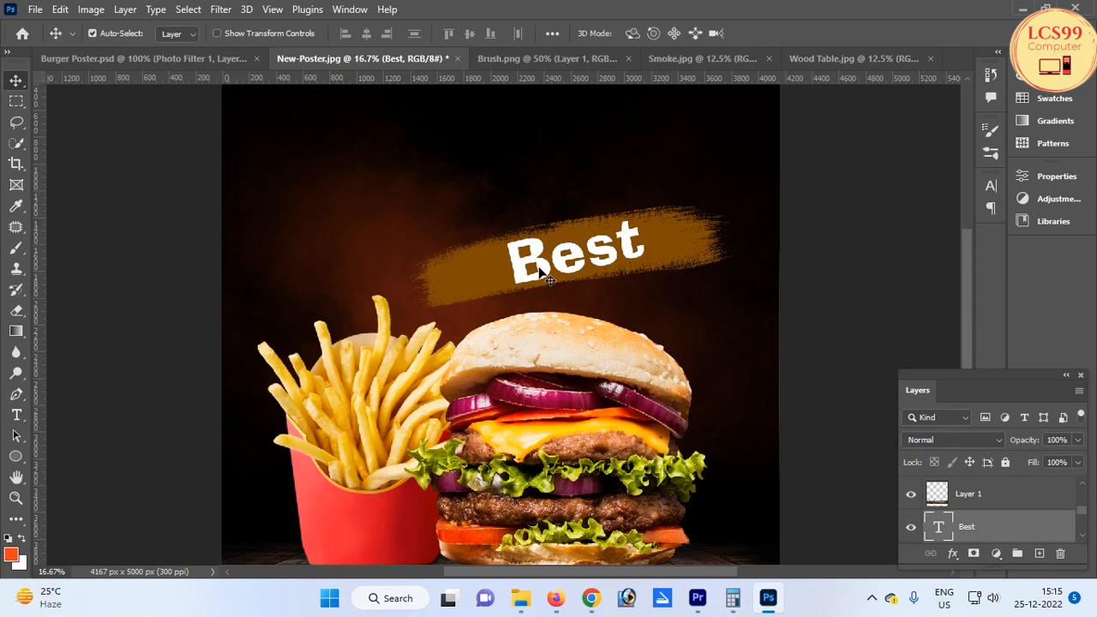
pyautogui.scroll(1, 566, 245)
pyautogui.scroll(-1, 556, 249)
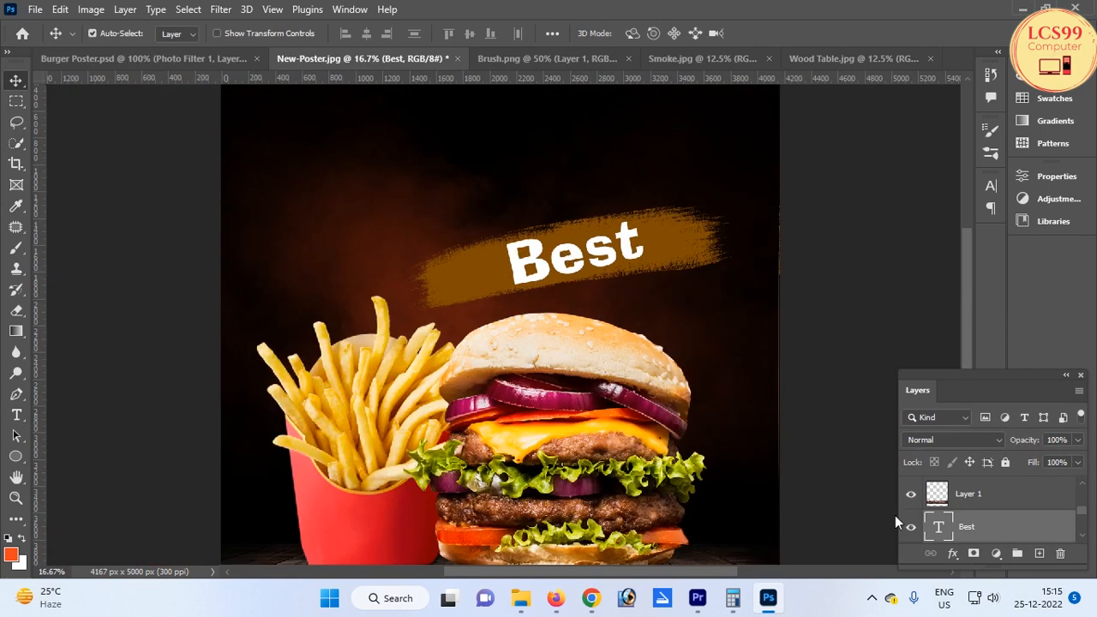
pyautogui.click(872, 598)
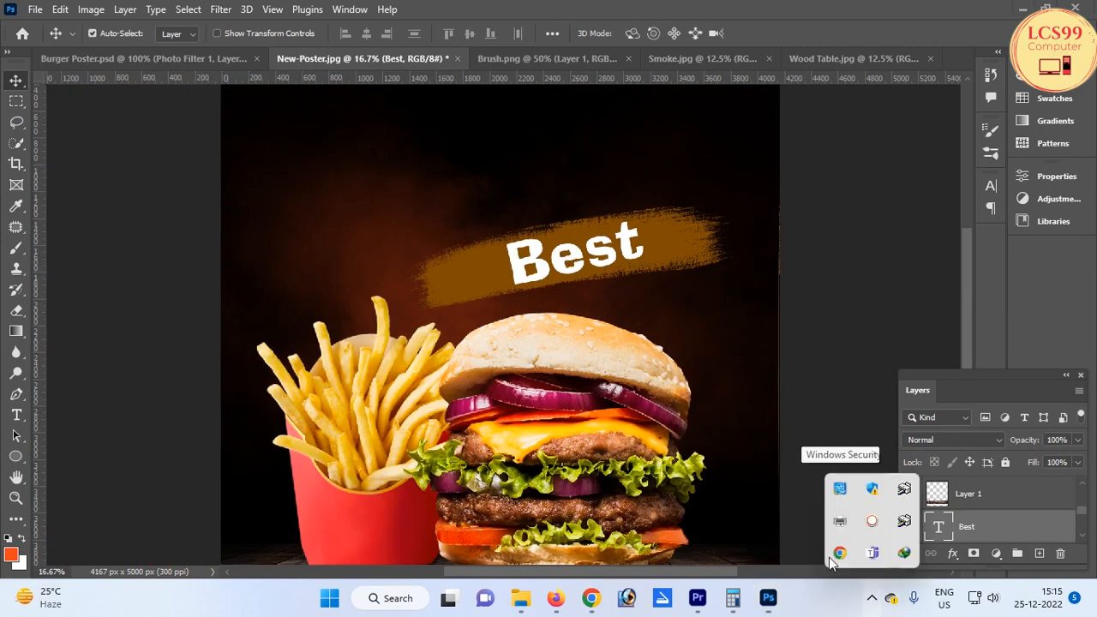
pyautogui.click(501, 243)
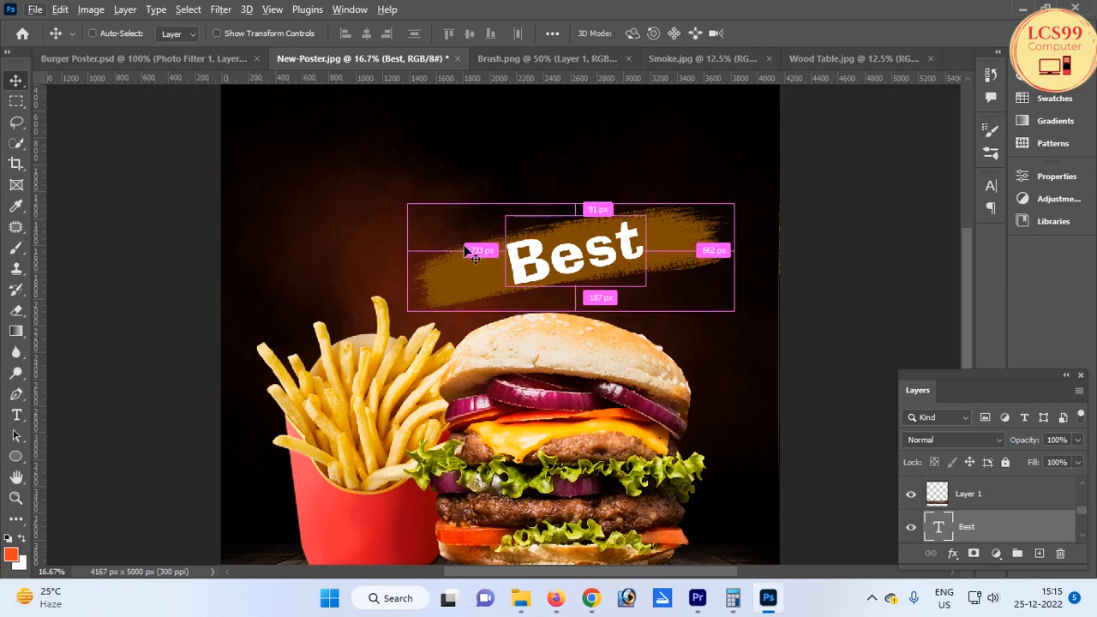
# Add the text LCS99 Computer in the poster's top-left corner
pyautogui.hotkey('ctrl', '-')
pyautogui.press('t')
pyautogui.click(304, 108)
pyautogui.write('Bur')
pyautogui.write(' Computer')
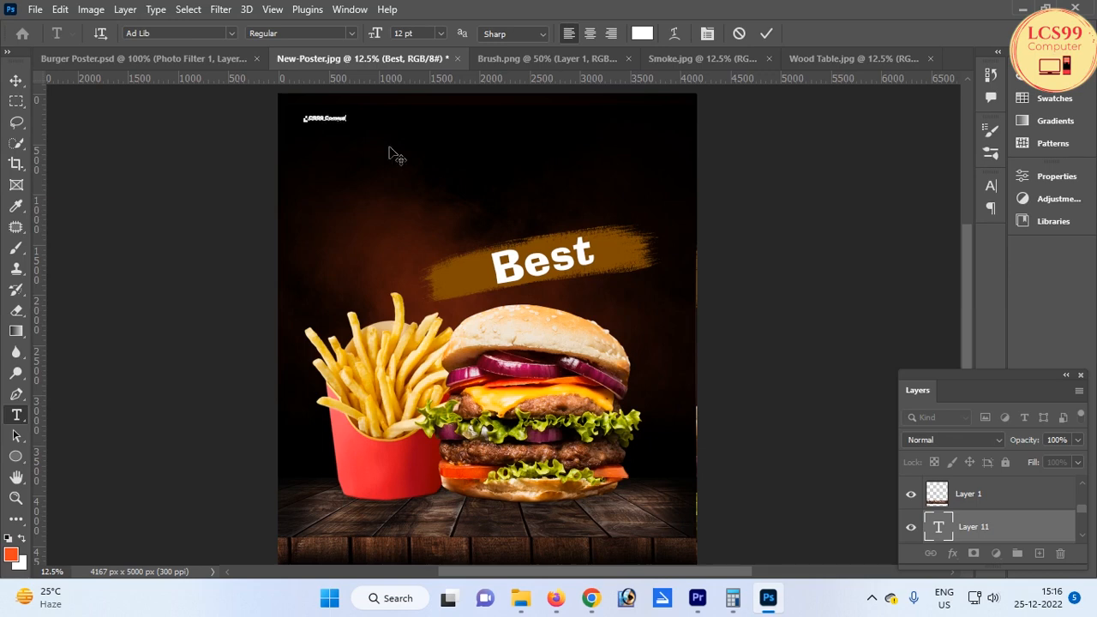
# Scale the LCS99 Computer text up to about 170%
pyautogui.click(15, 79)
pyautogui.hotkey('ctrl', 't')
pyautogui.moveTo(353, 122); pyautogui.dragTo(388, 126)
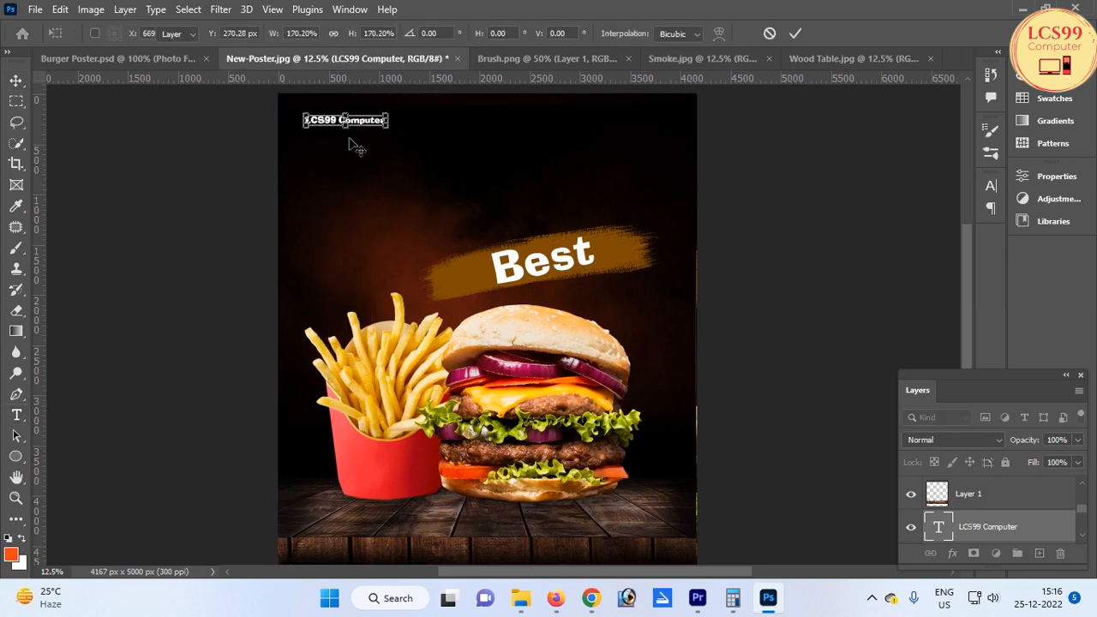
pyautogui.press('Return')
# Nudge the LCS99 Computer text up and to the left into the corner
pyautogui.hotkey('shift', 'Up')
pyautogui.hotkey('shift', 'Up')
pyautogui.hotkey('shift', 'Up')
pyautogui.hotkey('shift', 'Up')
pyautogui.hotkey('shift', 'Up')
pyautogui.hotkey('shift', 'Up')
pyautogui.hotkey('shift', 'Up')
pyautogui.hotkey('shift', 'Up')
pyautogui.hotkey('shift', 'Up')
pyautogui.hotkey('shift', 'Up')
pyautogui.hotkey('shift', 'Up')
pyautogui.hotkey('shift', 'Up')
pyautogui.hotkey('shift', 'Up')
pyautogui.hotkey('shift', 'Up')
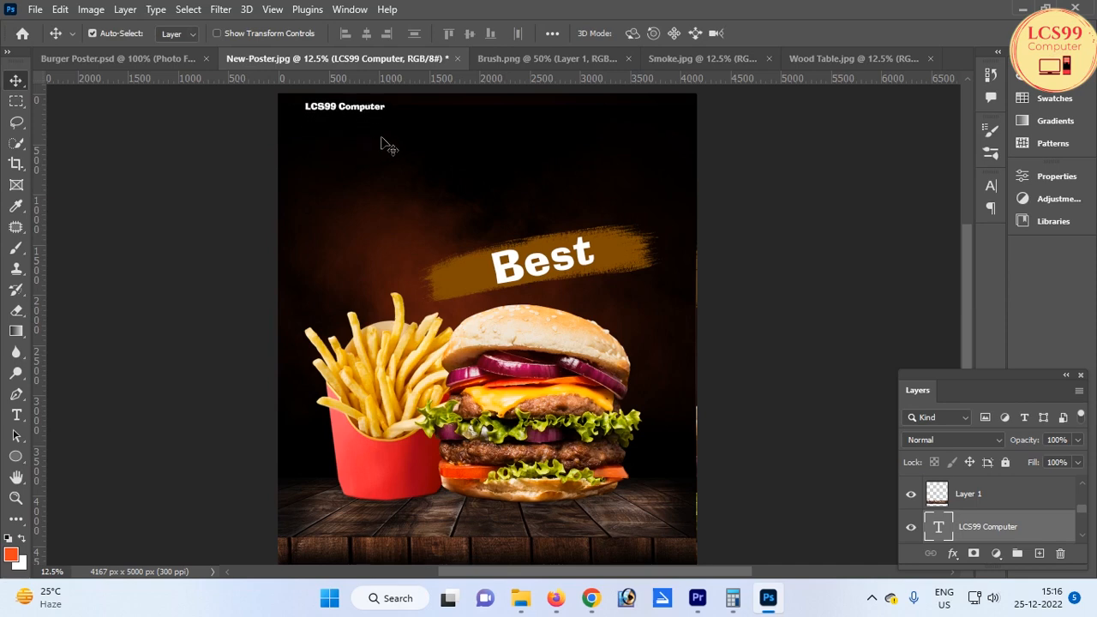
pyautogui.hotkey('shift', 'Left')
pyautogui.hotkey('shift', 'Left')
pyautogui.hotkey('shift', 'Left')
pyautogui.hotkey('shift', 'Left')
pyautogui.hotkey('shift', 'Left')
pyautogui.hotkey('shift', 'Left')
pyautogui.hotkey('shift', 'Left')
pyautogui.hotkey('shift', 'Left')
pyautogui.hotkey('shift', 'Left')
pyautogui.hotkey('shift', 'Left')
pyautogui.hotkey('shift', 'Left')
pyautogui.hotkey('shift', 'Left')
pyautogui.hotkey('shift', 'Left')
pyautogui.hotkey('shift', 'Left')
pyautogui.hotkey('shift', 'Left')
pyautogui.hotkey('shift', 'Left')
pyautogui.hotkey('shift', 'Left')
pyautogui.hotkey('shift', 'Left')
pyautogui.hotkey('shift', 'Left')
pyautogui.hotkey('shift', 'Left')
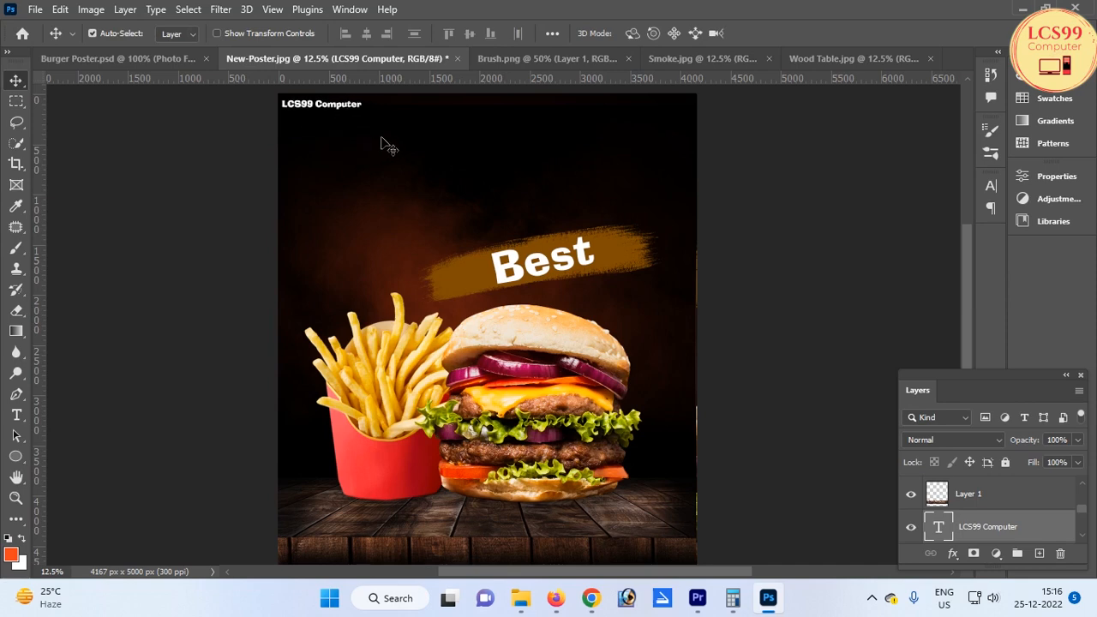
# Split the LCS99 Computer text onto two lines
pyautogui.press('t')
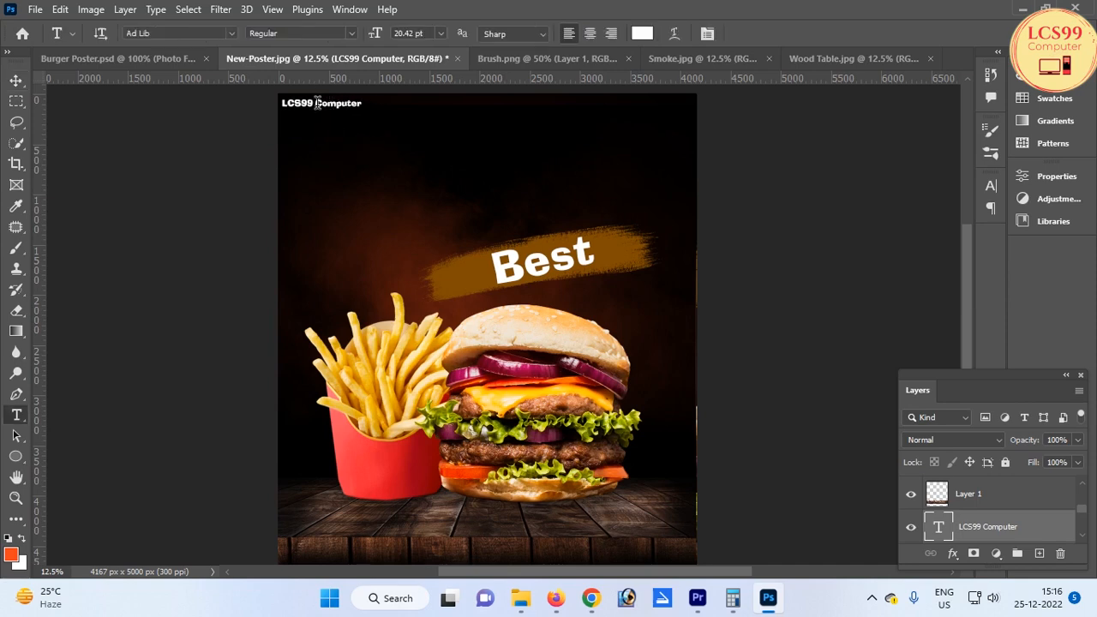
pyautogui.click(315, 103)
pyautogui.press('Return')
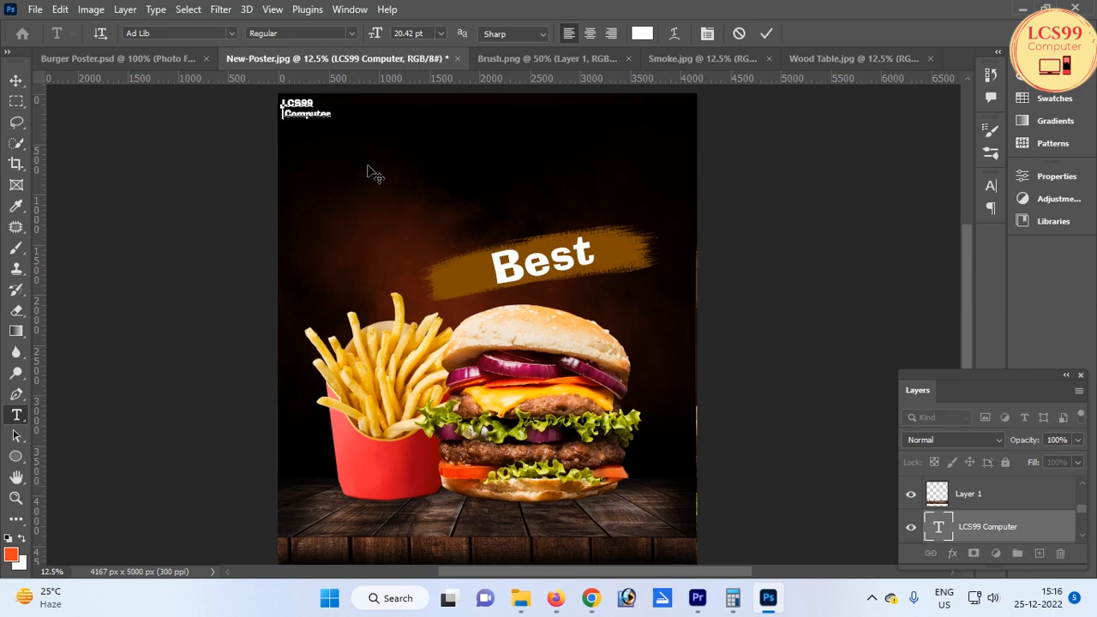
pyautogui.press('Delete')
pyautogui.hotkey('ctrl', 'Return')
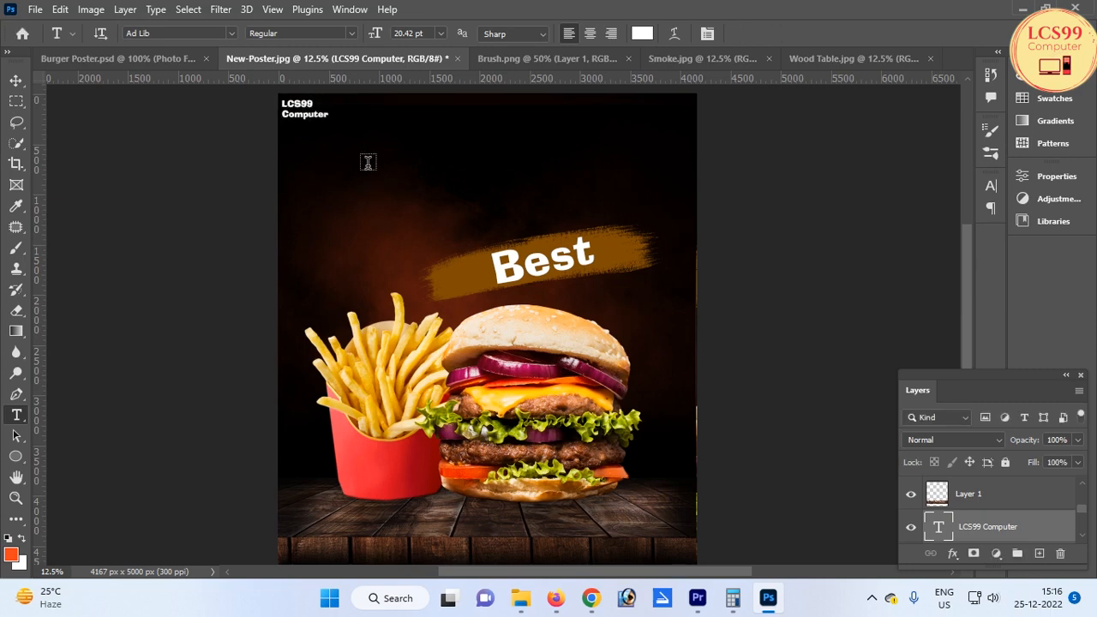
pyautogui.press('v')
pyautogui.scroll(1, 292, 101)
pyautogui.scroll(-1, 317, 151)
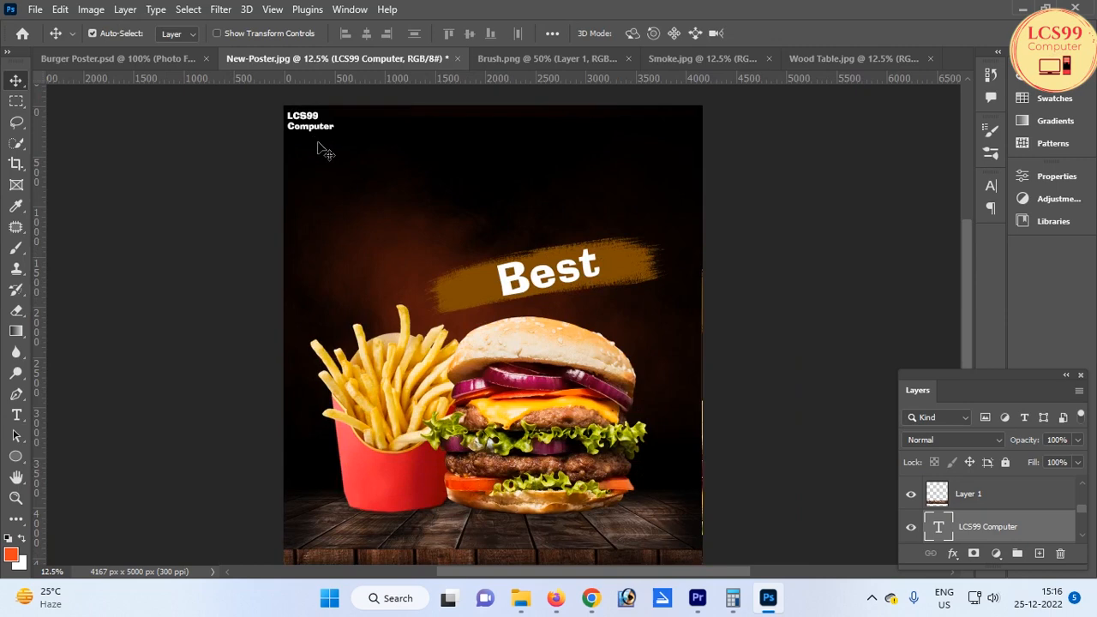
pyautogui.scroll(-8, 557, 427)
pyautogui.scroll(8, 480, 326)
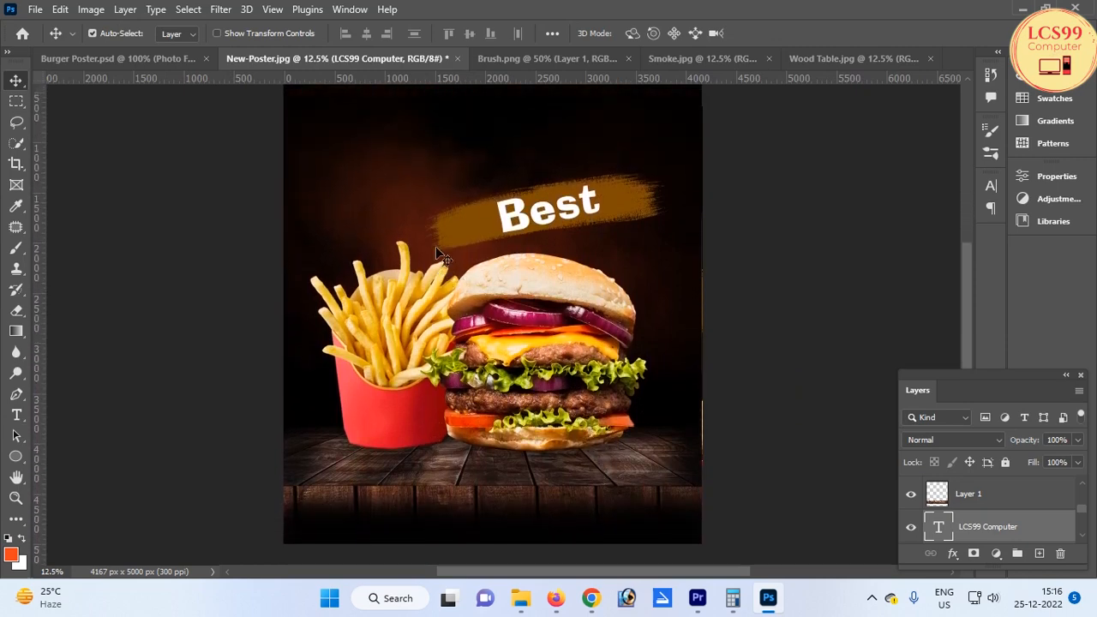
# Add the text Burger above the Best banner, enlarging it and rotating it about -11°
pyautogui.scroll(1, 350, 156)
pyautogui.scroll(1, 355, 155)
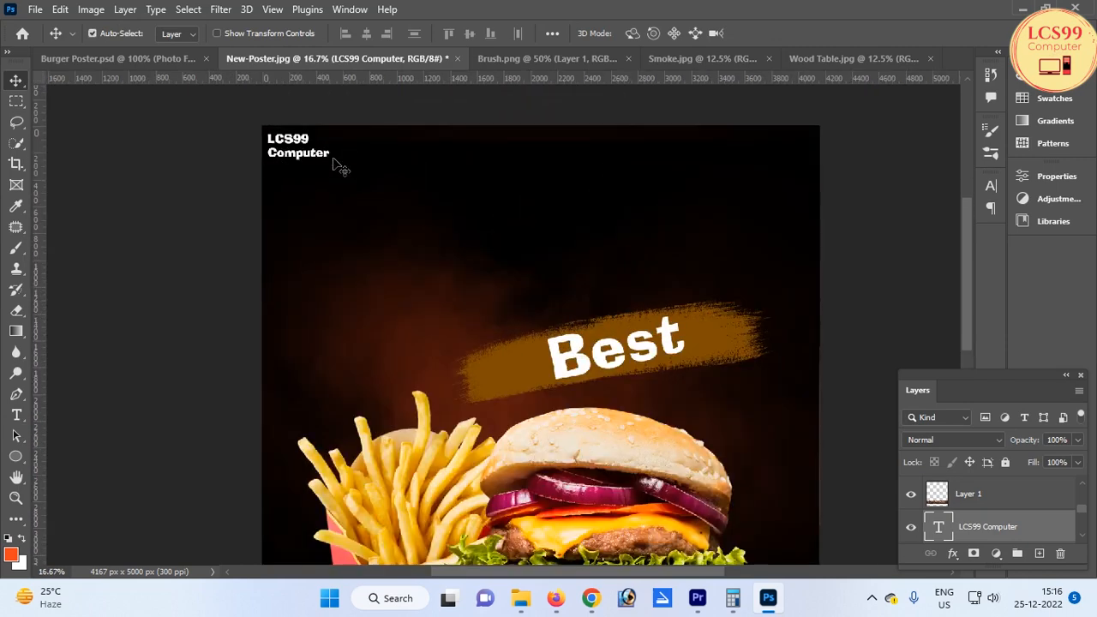
pyautogui.scroll(-2, 362, 159)
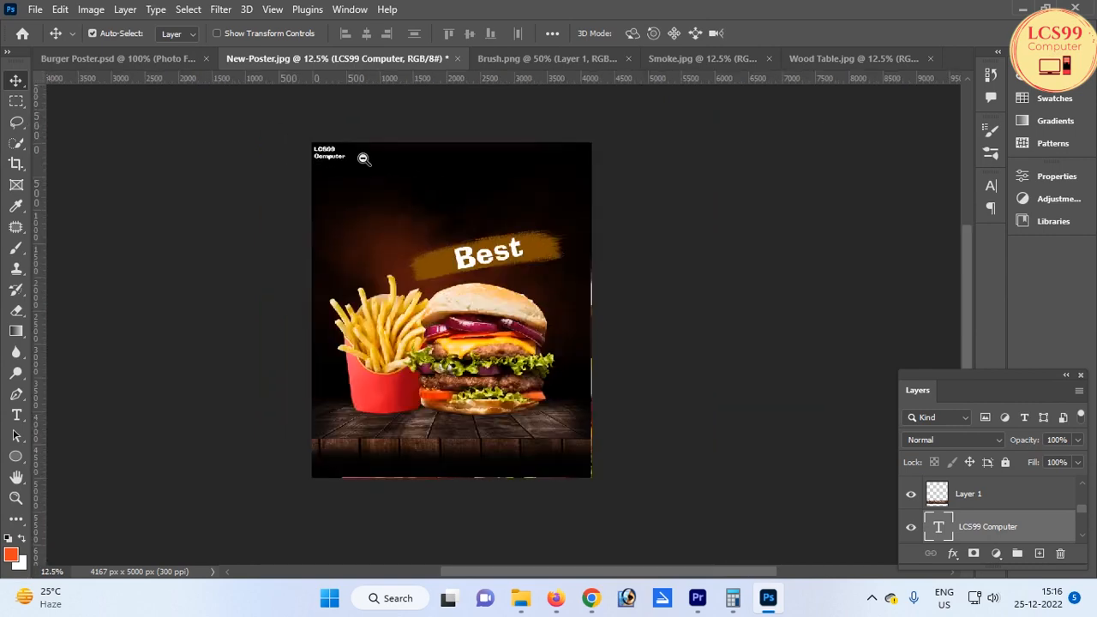
pyautogui.scroll(1, 377, 180)
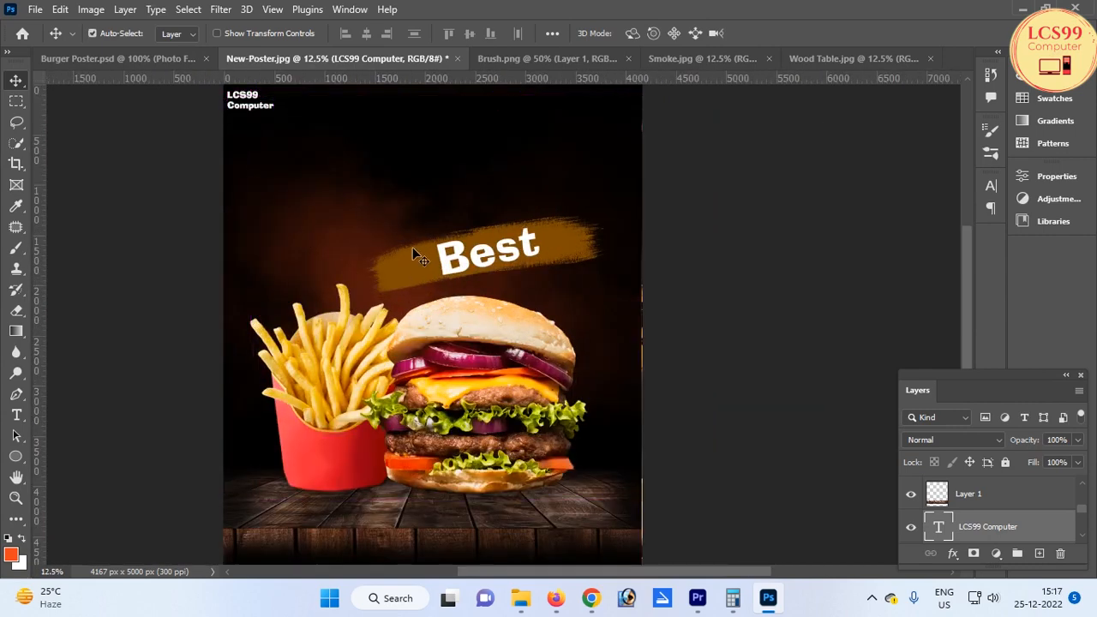
pyautogui.press('t')
pyautogui.click(410, 193)
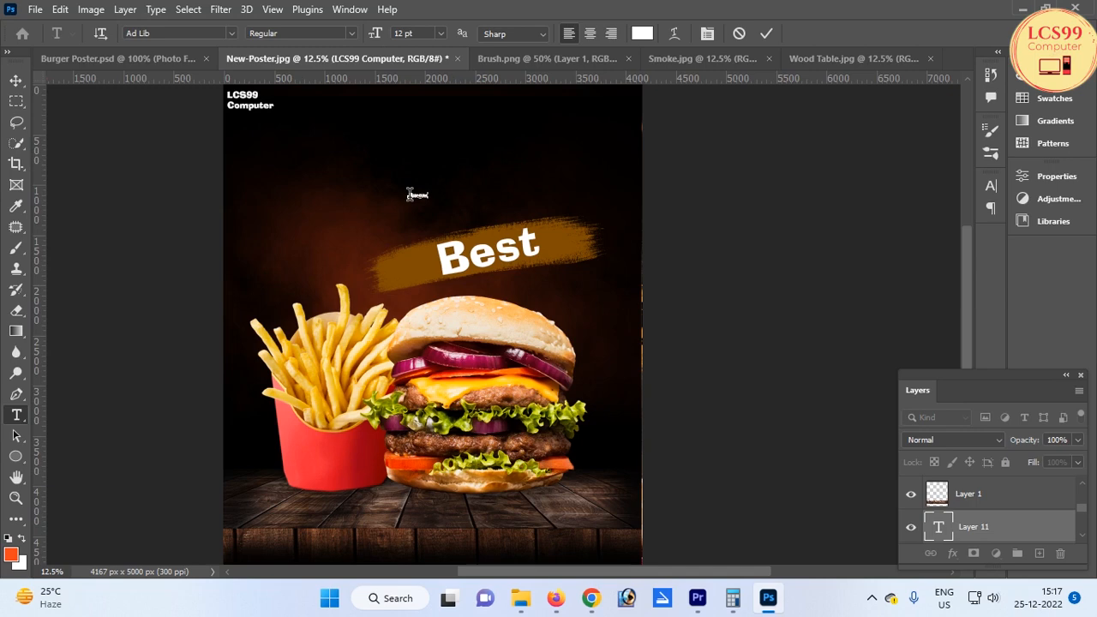
pyautogui.write('Burger')
pyautogui.hotkey('ctrl', 'Return')
pyautogui.press('v')
pyautogui.hotkey('ctrl', 't')
pyautogui.moveTo(430, 188); pyautogui.dragTo(595, 120)
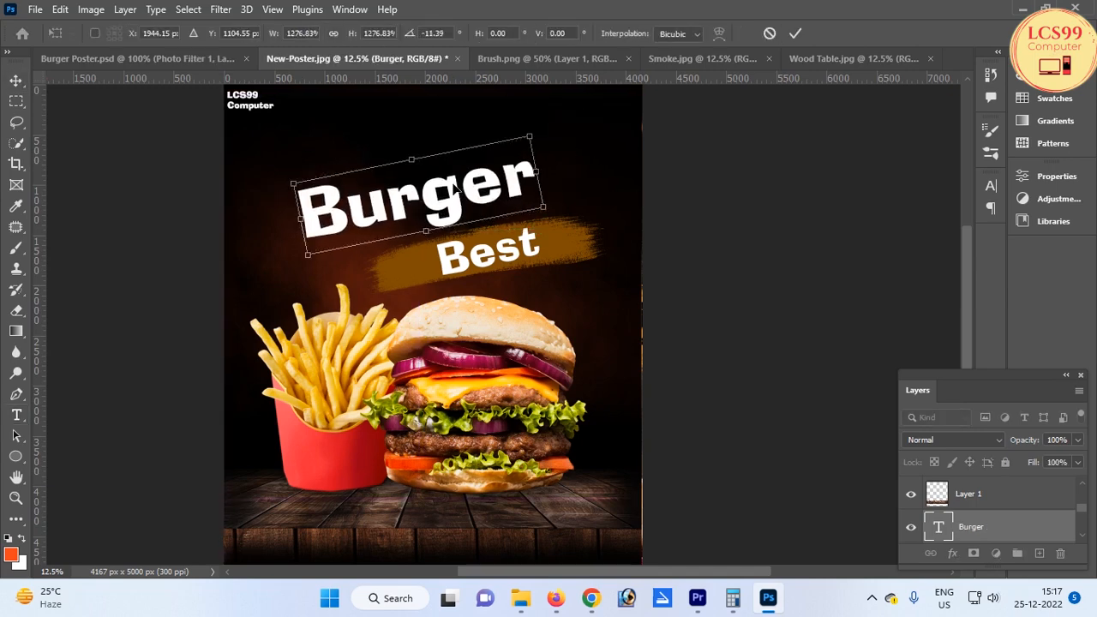
pyautogui.press('Return')
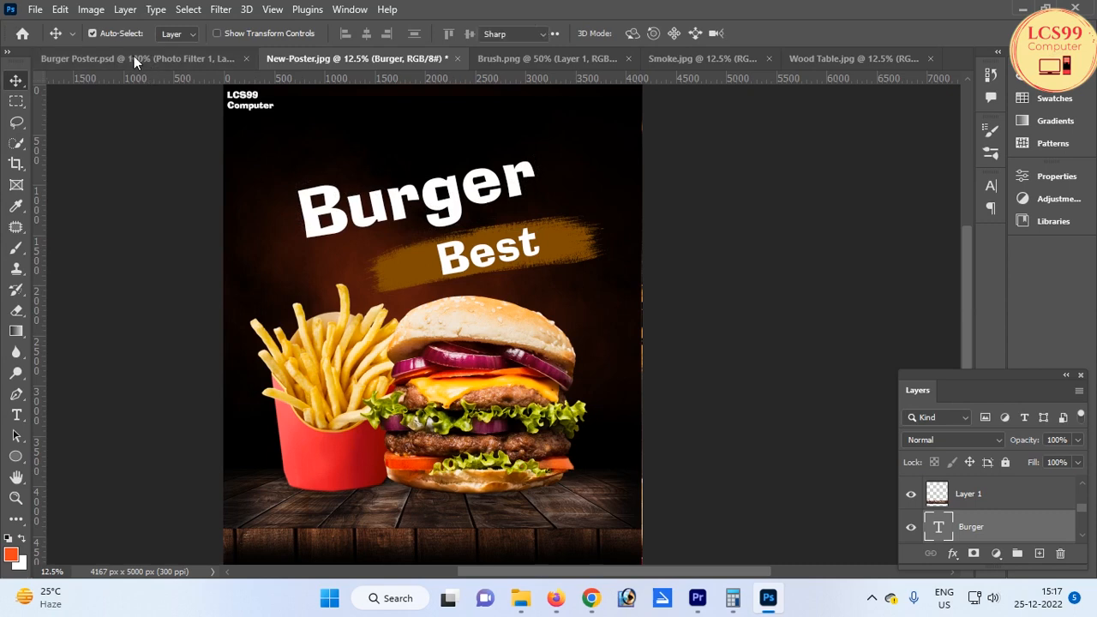
# Change the Burger text's font to 20th Century Font
pyautogui.press('t')
pyautogui.press('Up')
pyautogui.press('Up')
pyautogui.press('Up')
pyautogui.press('Up')
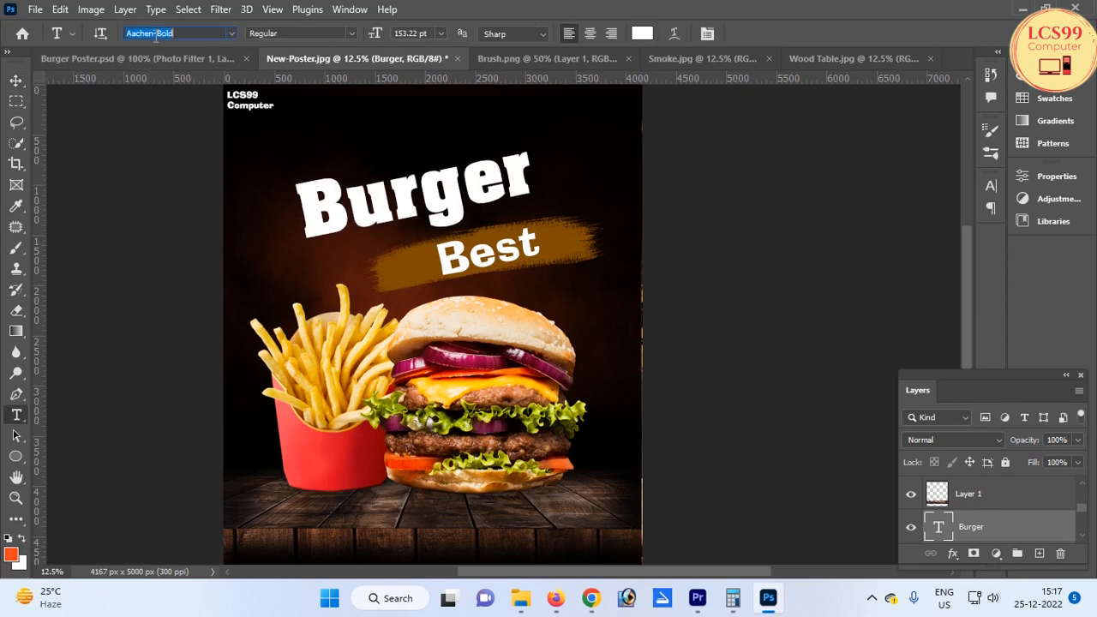
pyautogui.press('Up')
pyautogui.press('Up')
pyautogui.press('Up')
pyautogui.press('Up')
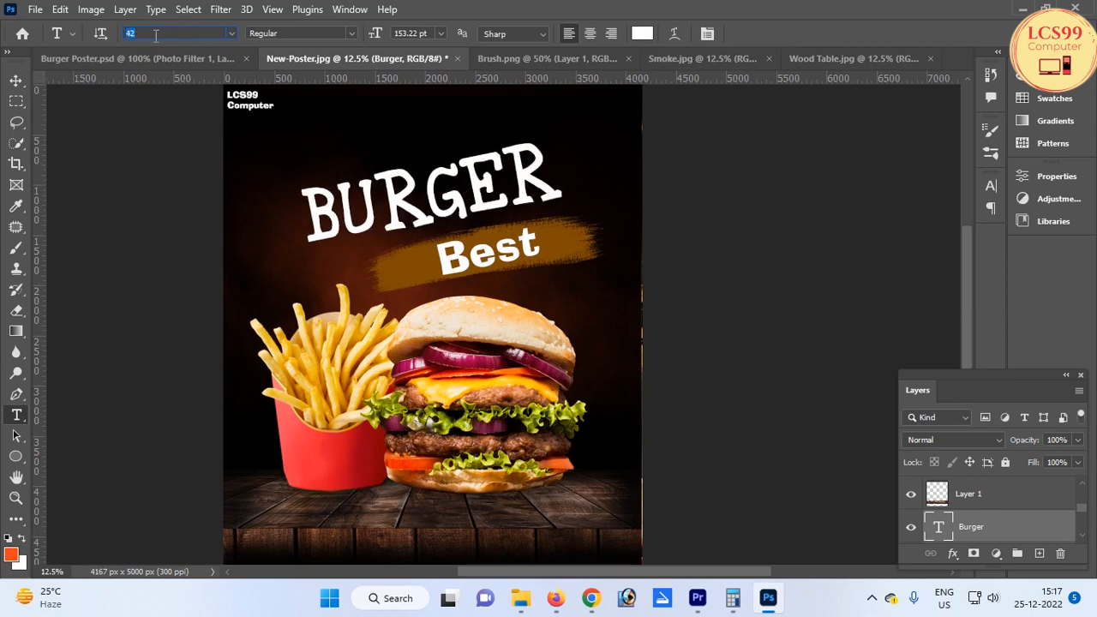
pyautogui.press('Up')
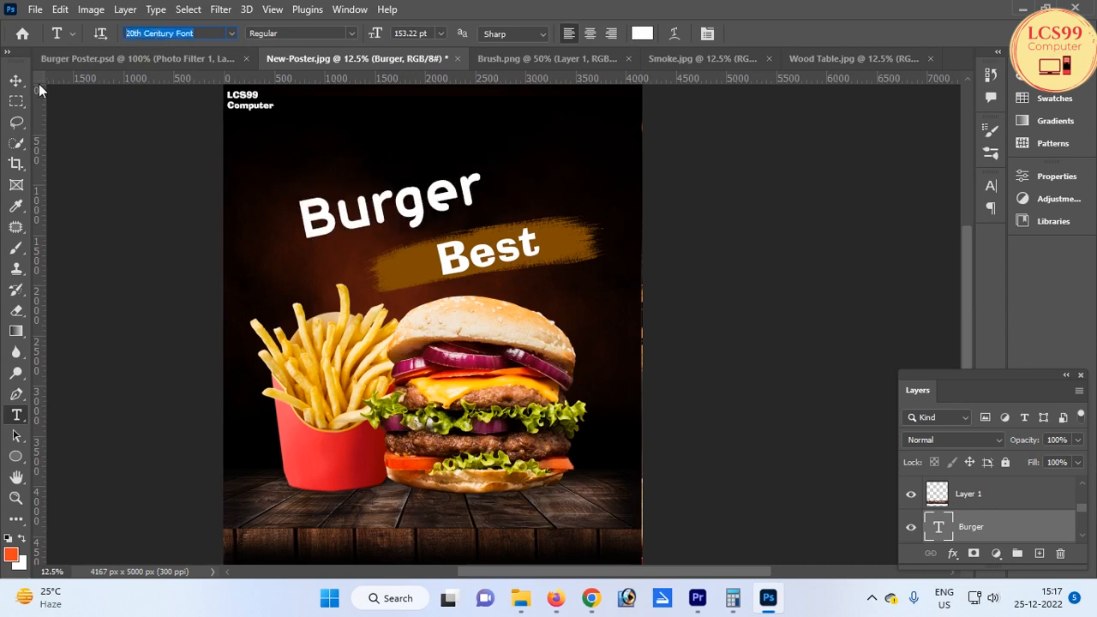
# Scale the Burger text to about 112% and reposition it above the banner
pyautogui.hotkey('ctrl', 't')
pyautogui.moveTo(494, 154); pyautogui.dragTo(555, 159)
pyautogui.moveTo(433, 189); pyautogui.dragTo(442, 183)
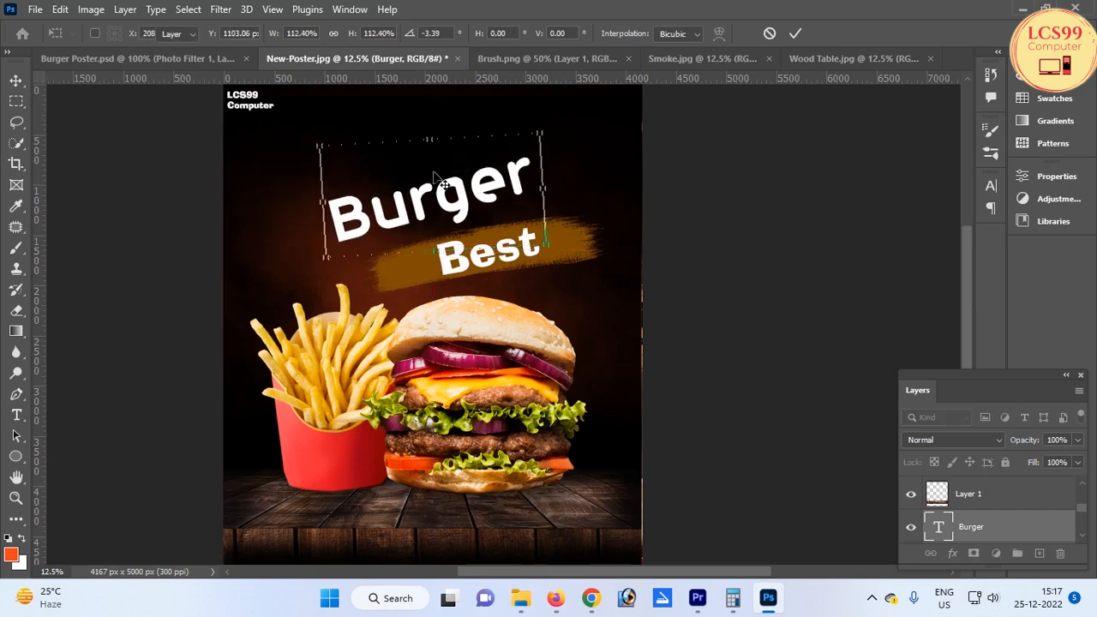
pyautogui.press('Return')
# Edit the banner text from Best to Best Deal
pyautogui.moveTo(512, 255)
pyautogui.mouseDown()
pyautogui.moveTo(480, 254)
pyautogui.moveTo(497, 259)
pyautogui.mouseUp()
pyautogui.doubleClick(497, 257)
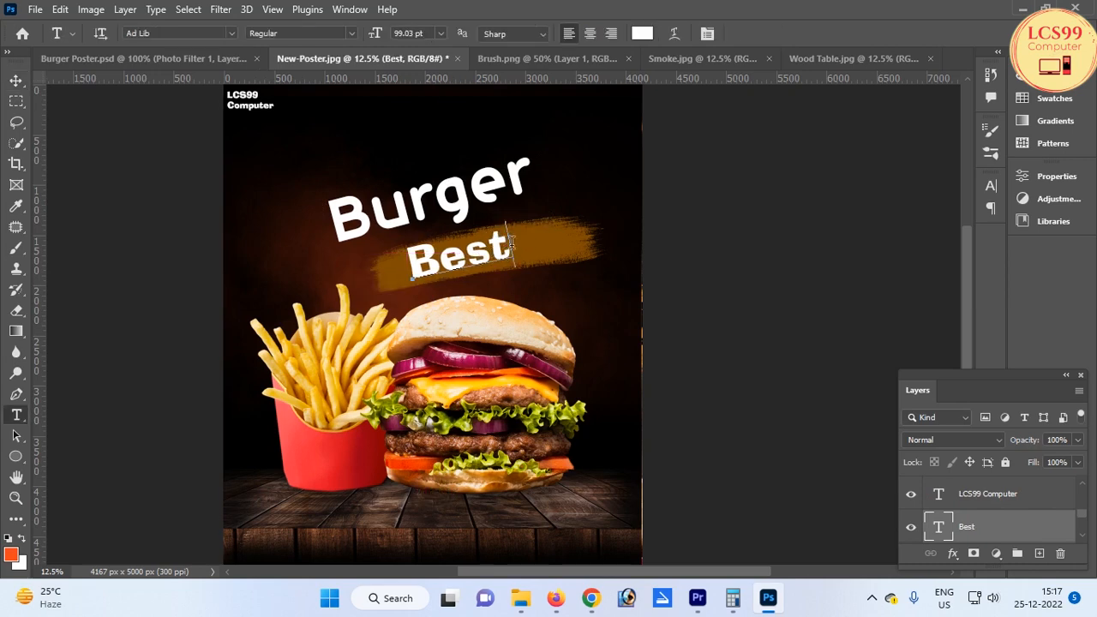
pyautogui.write('D')
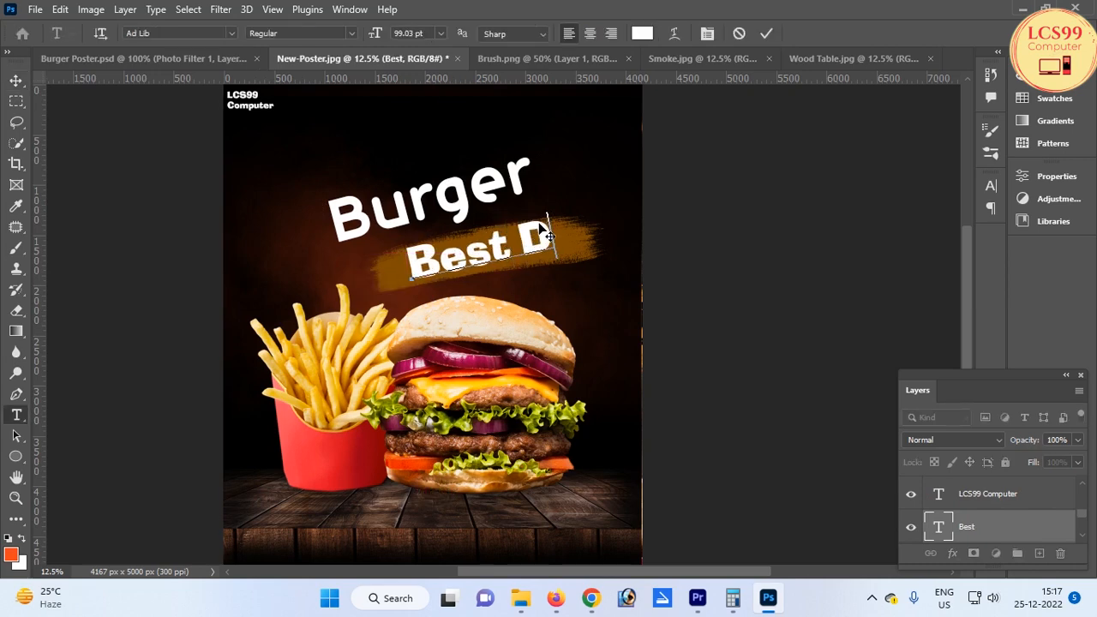
pyautogui.write('eal')
pyautogui.hotkey('ctrl', 'Return')
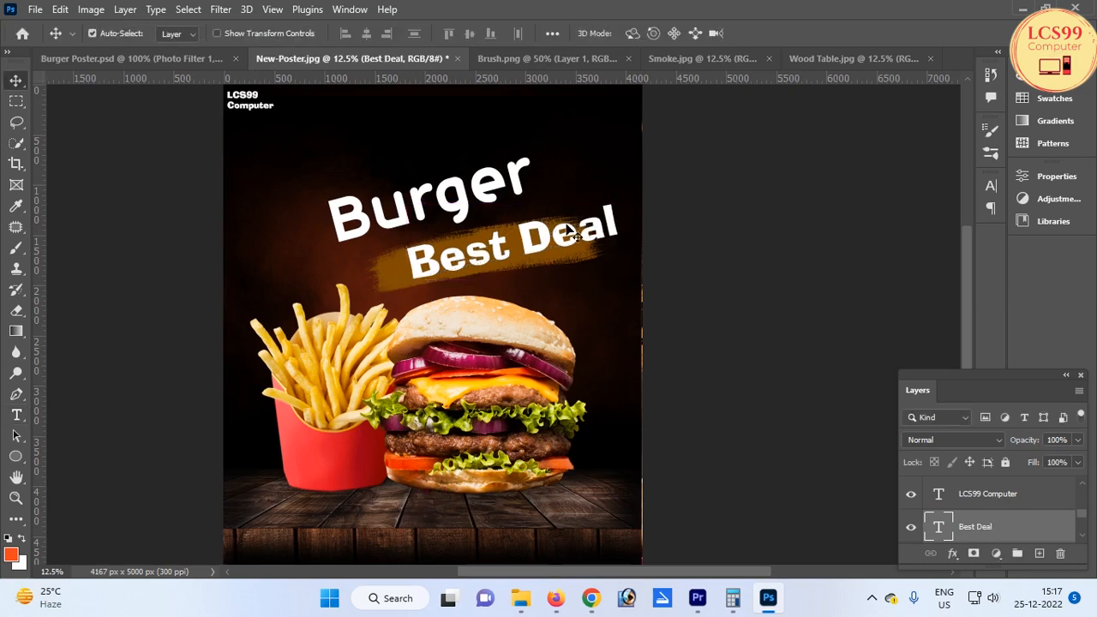
# Scale the Best Deal text down to about 79% and adjust the Best Deal and Burger positions
pyautogui.moveTo(553, 236); pyautogui.dragTo(530, 245)
pyautogui.hotkey('ctrl', 't')
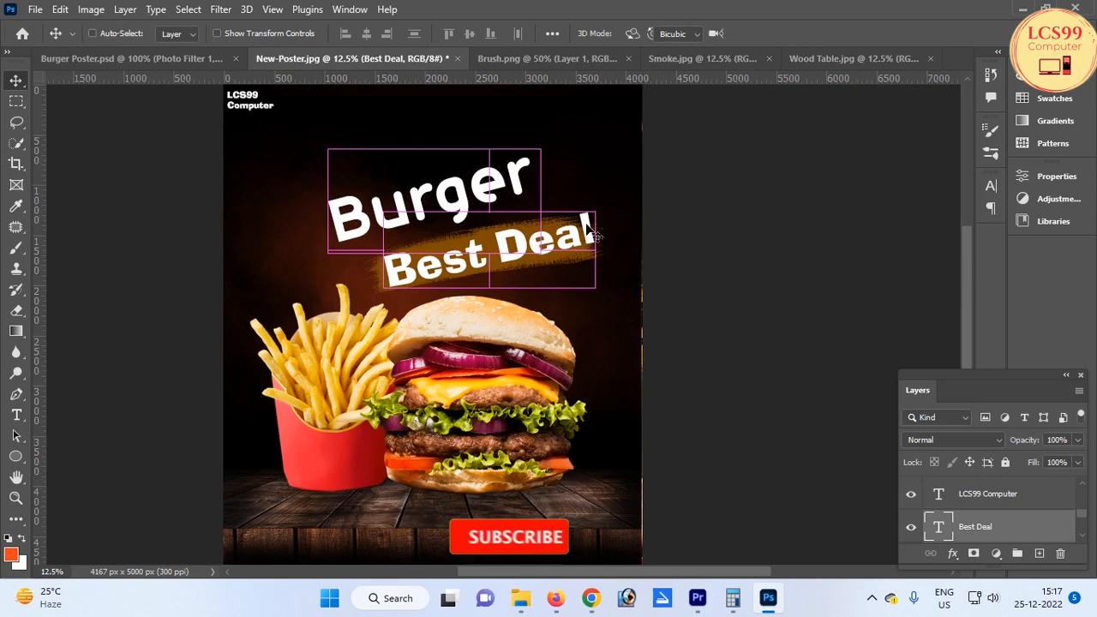
pyautogui.moveTo(602, 209); pyautogui.dragTo(582, 221)
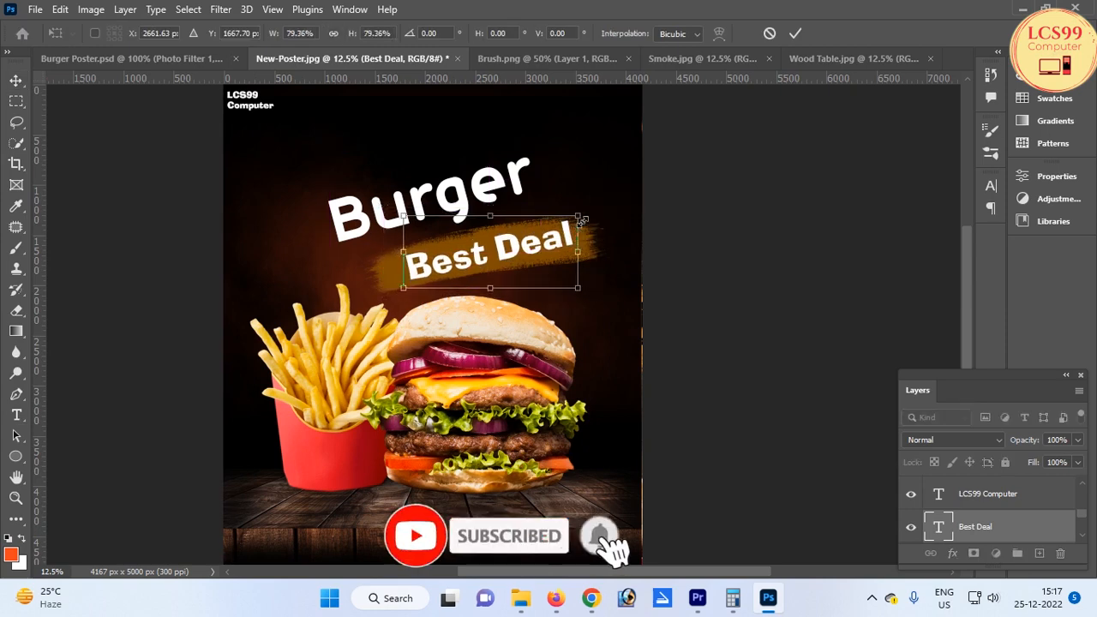
pyautogui.press('Return')
pyautogui.moveTo(507, 252); pyautogui.dragTo(502, 253)
pyautogui.moveTo(463, 193); pyautogui.dragTo(461, 199)
pyautogui.moveTo(373, 545); pyautogui.dragTo(323, 440)
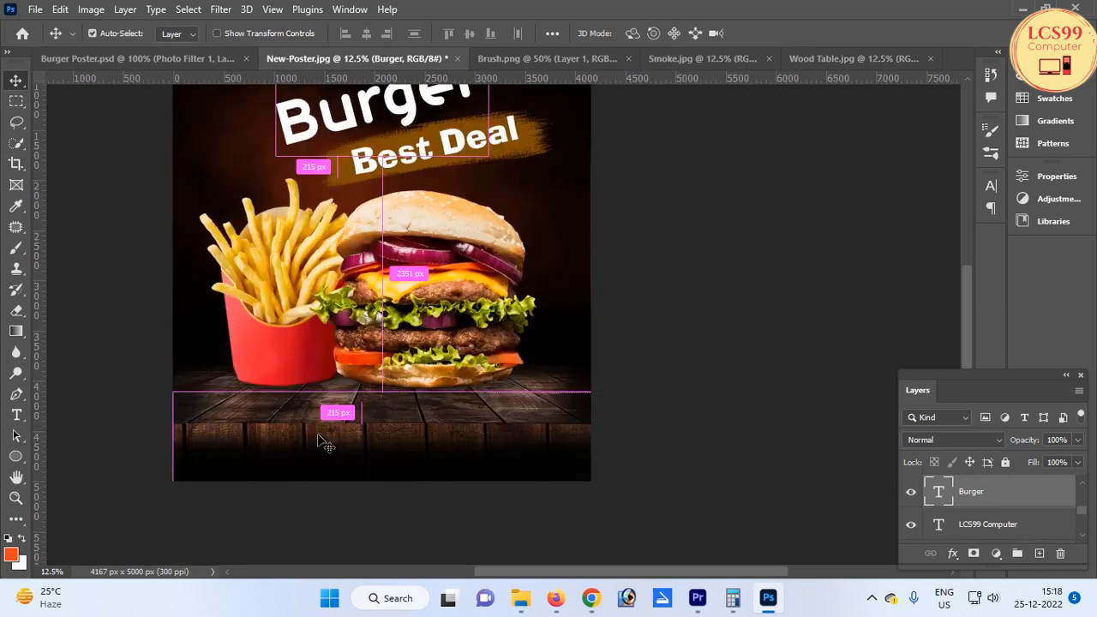
# Add a phone number text on the wooden tabletop's front edge and enlarge it
pyautogui.press('t')
pyautogui.click(326, 425)
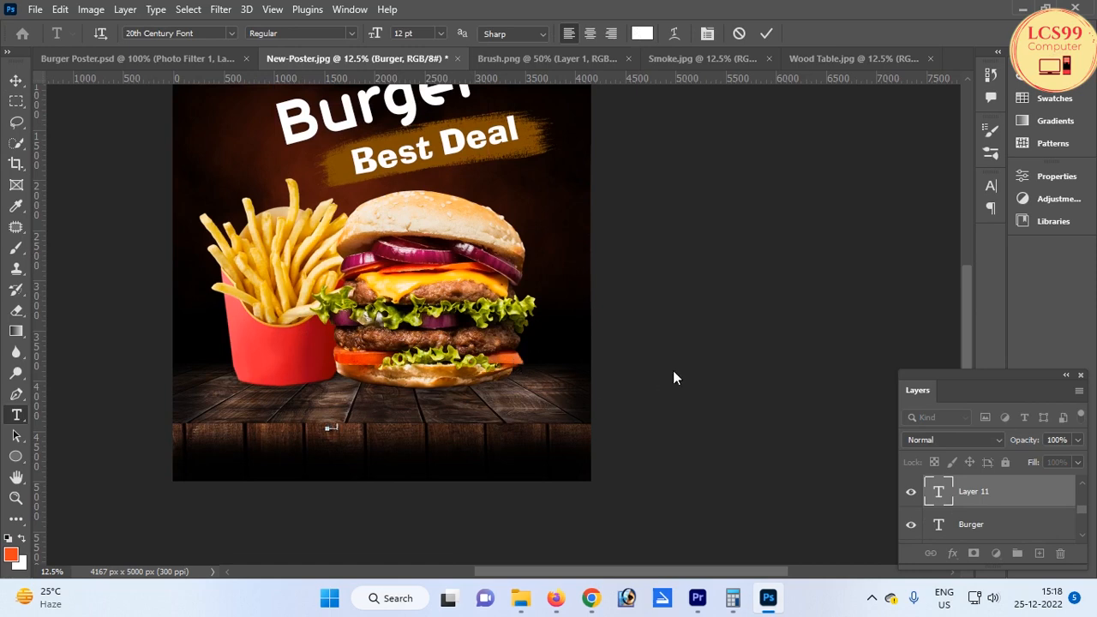
pyautogui.hotkey('ctrl', 'Return')
pyautogui.hotkey('ctrl', 't')
pyautogui.moveTo(357, 423); pyautogui.dragTo(386, 416)
pyautogui.press('Return')
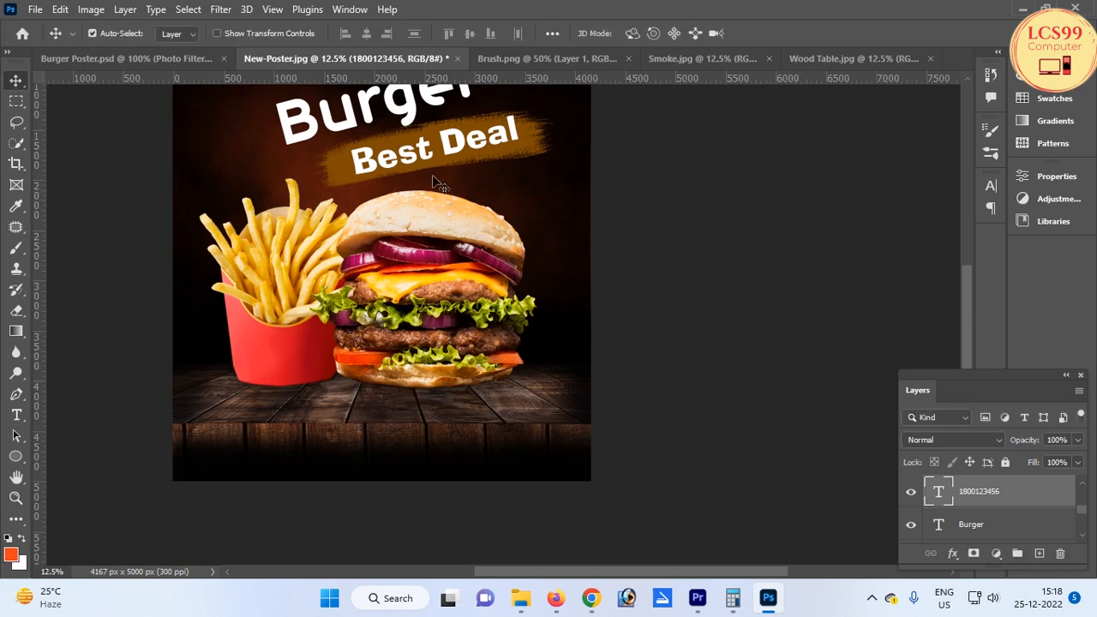
# Set the phone number text's colour to yellow
pyautogui.press('t')
pyautogui.click(642, 33)
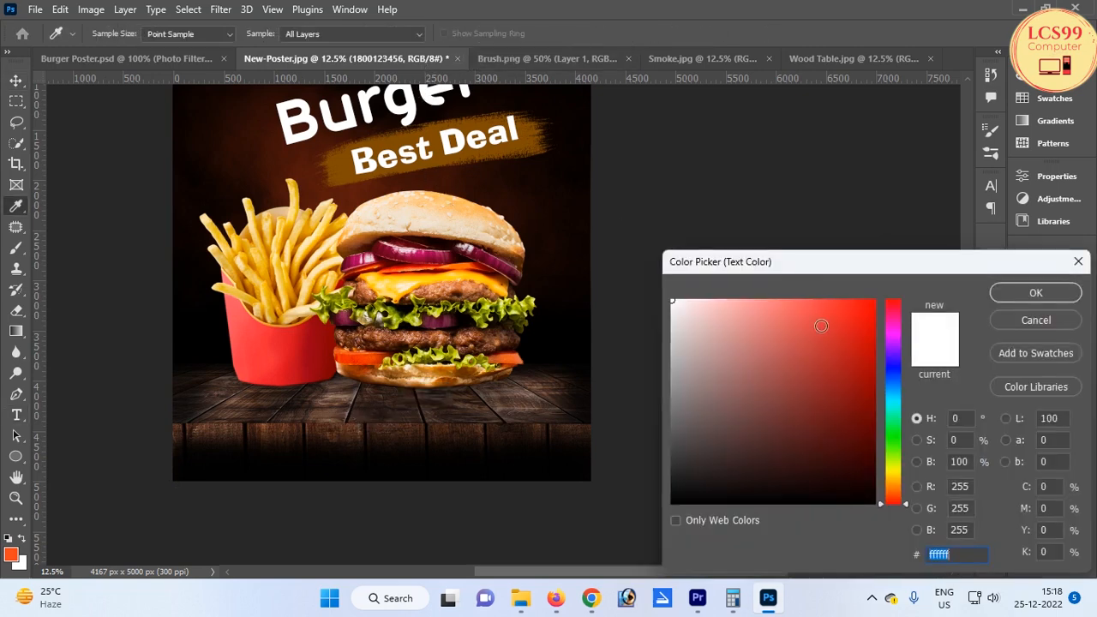
pyautogui.click(890, 475)
pyautogui.moveTo(860, 357)
pyautogui.mouseDown()
pyautogui.moveTo(878, 337)
pyautogui.moveTo(874, 300)
pyautogui.mouseUp()
pyautogui.click(1035, 293)
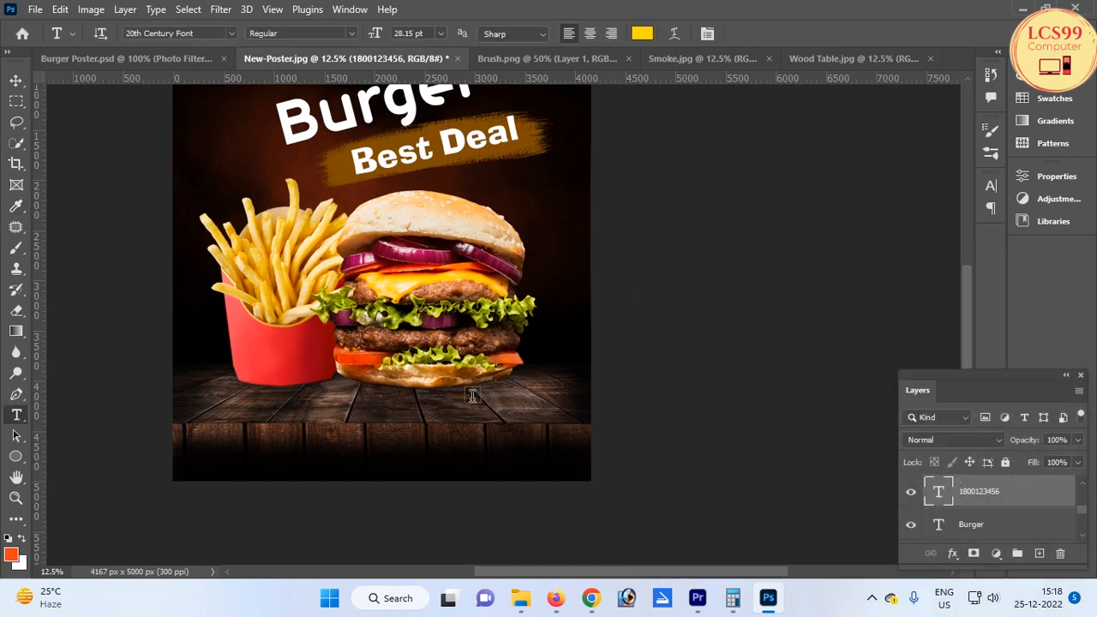
# Nudge the phone number text slightly down and to the right
pyautogui.click(16, 79)
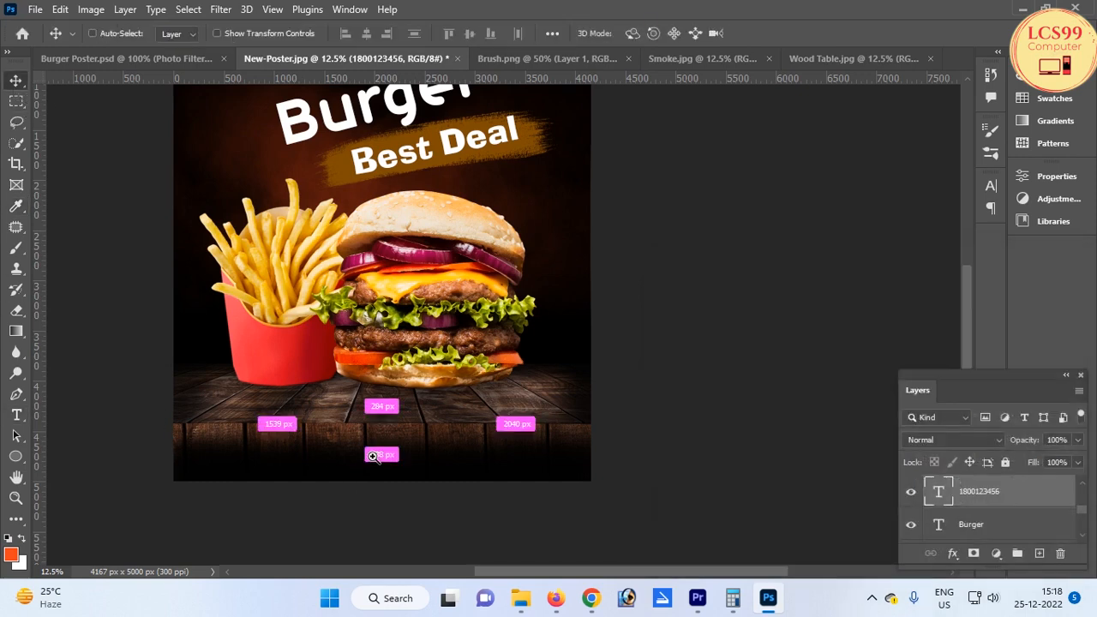
pyautogui.scroll(1, 374, 447)
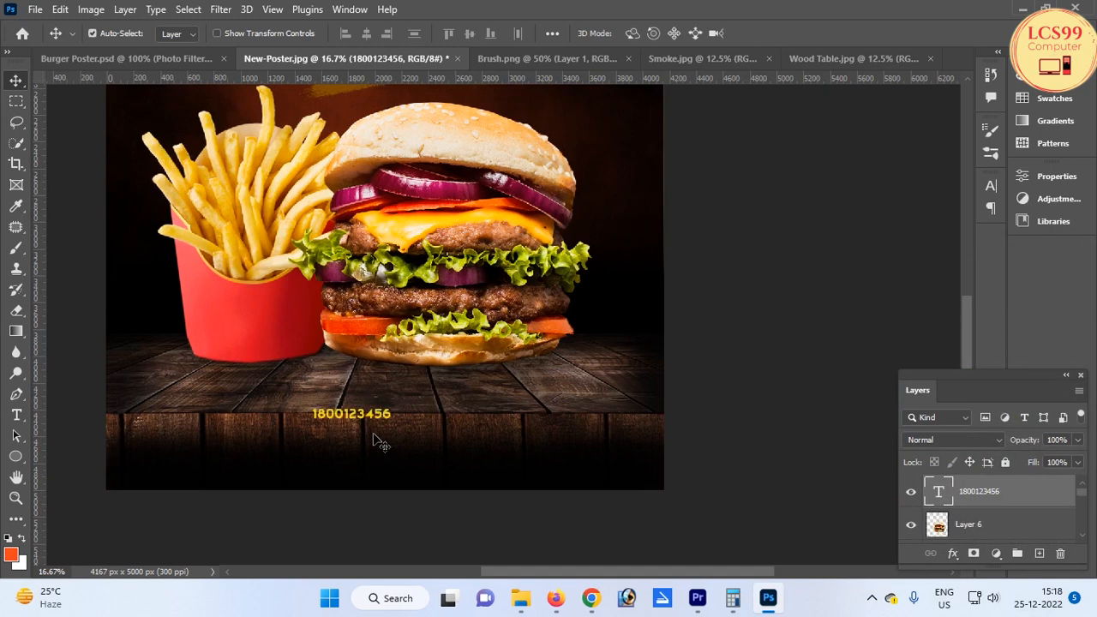
pyautogui.press('Down')
pyautogui.press('Down')
pyautogui.press('Down')
pyautogui.press('Down')
pyautogui.press('Down')
pyautogui.press('Down')
pyautogui.press('Down')
pyautogui.press('Down')
pyautogui.press('Right')
pyautogui.press('Right')
pyautogui.press('Right')
pyautogui.press('Right')
pyautogui.press('Right')
pyautogui.press('Right')
pyautogui.hotkey('ctrl', '0')
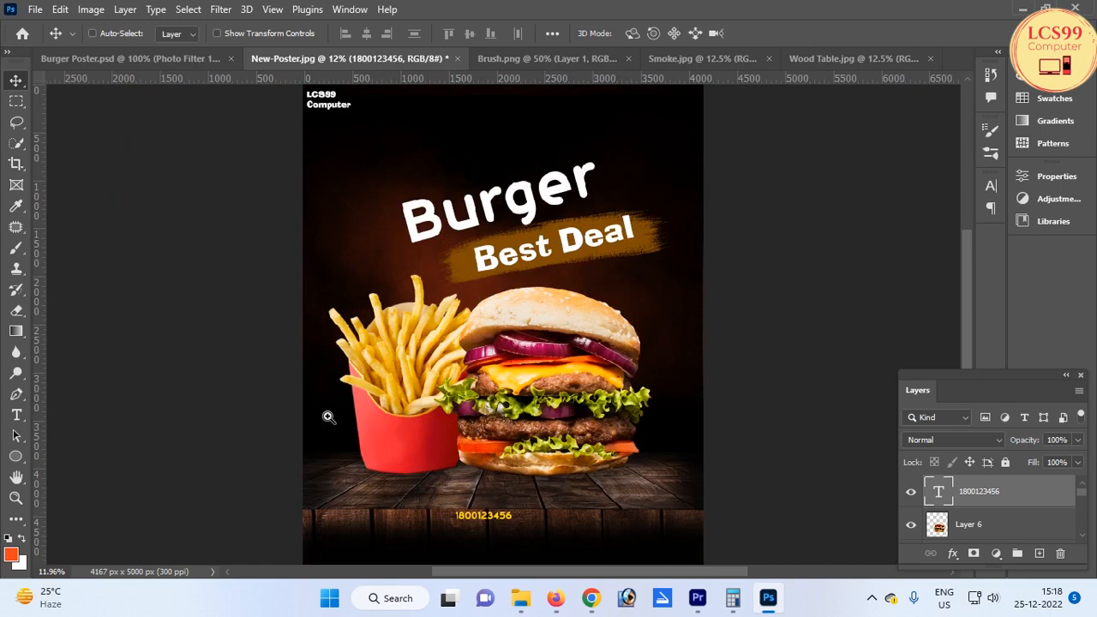
pyautogui.hotkey('ctrl', '+')
pyautogui.moveTo(427, 378); pyautogui.dragTo(426, 306)
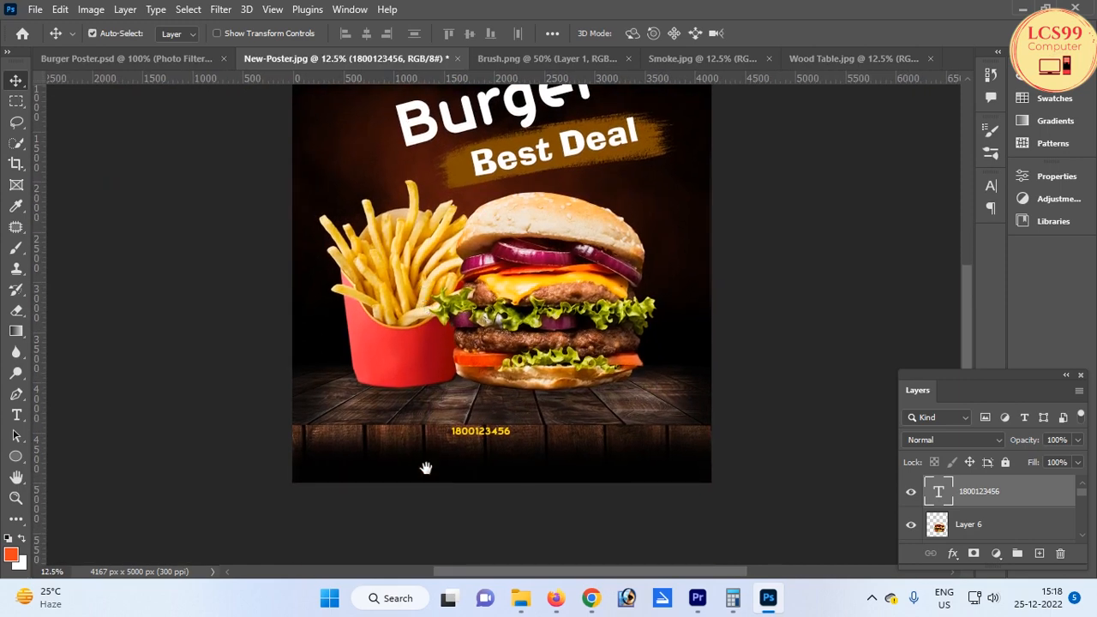
pyautogui.press('t')
pyautogui.click(388, 465)
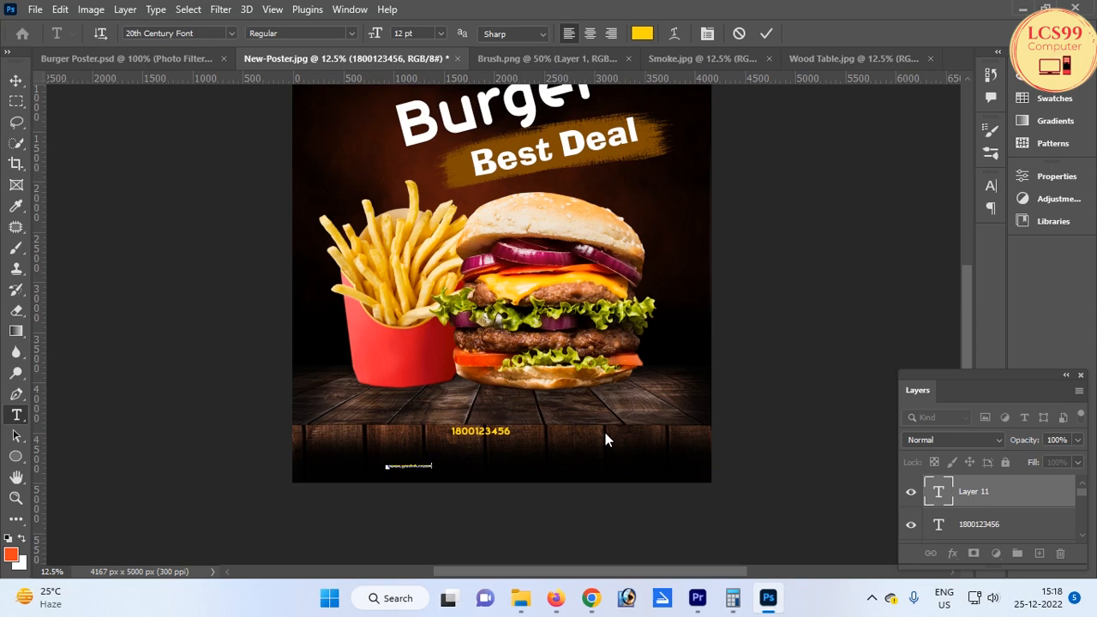
pyautogui.write('99computer')
pyautogui.hotkey('ctrl', 'Return')
pyautogui.hotkey('ctrl', 't')
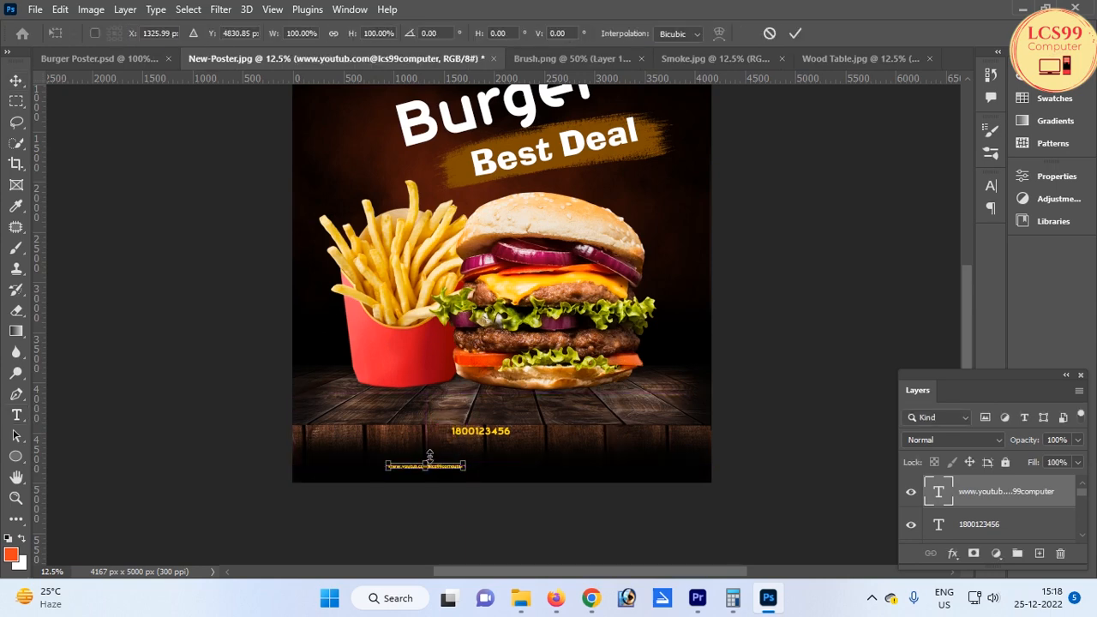
pyautogui.moveTo(465, 458); pyautogui.dragTo(530, 463)
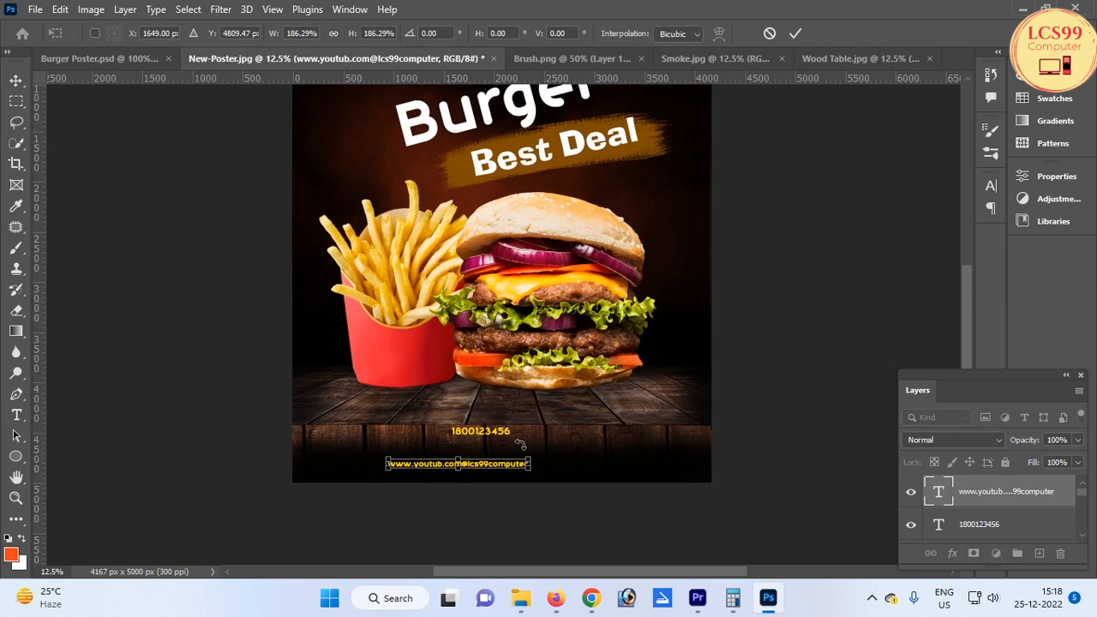
pyautogui.press('Return')
# Centre the website text at the poster's bottom and set its colour to white
pyautogui.moveTo(387, 482); pyautogui.dragTo(492, 471)
pyautogui.scroll(2, 471, 394)
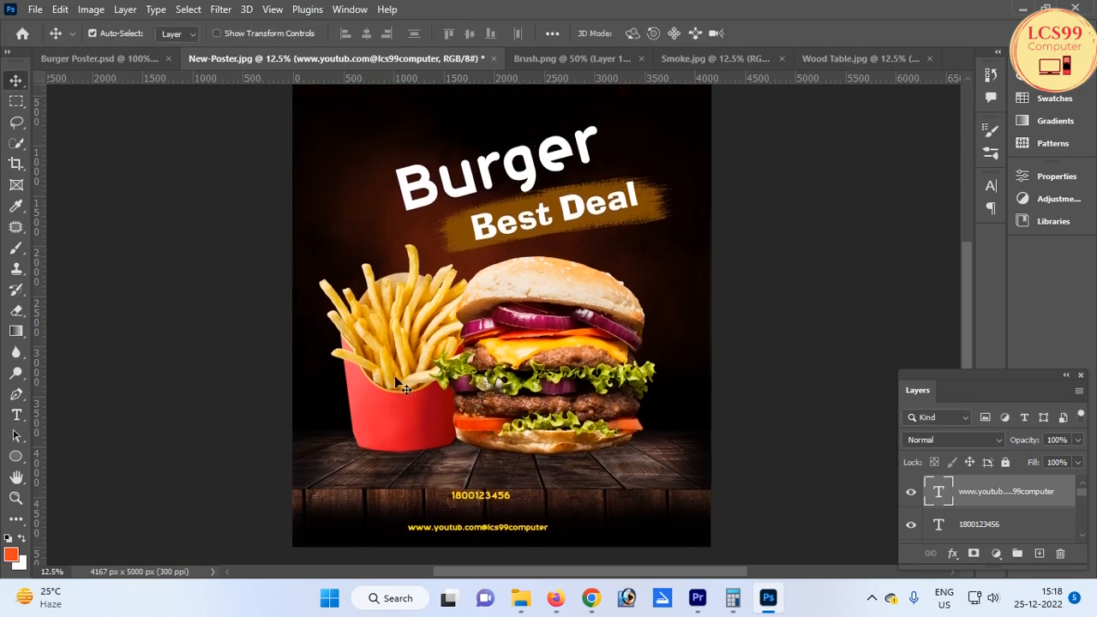
pyautogui.press('t')
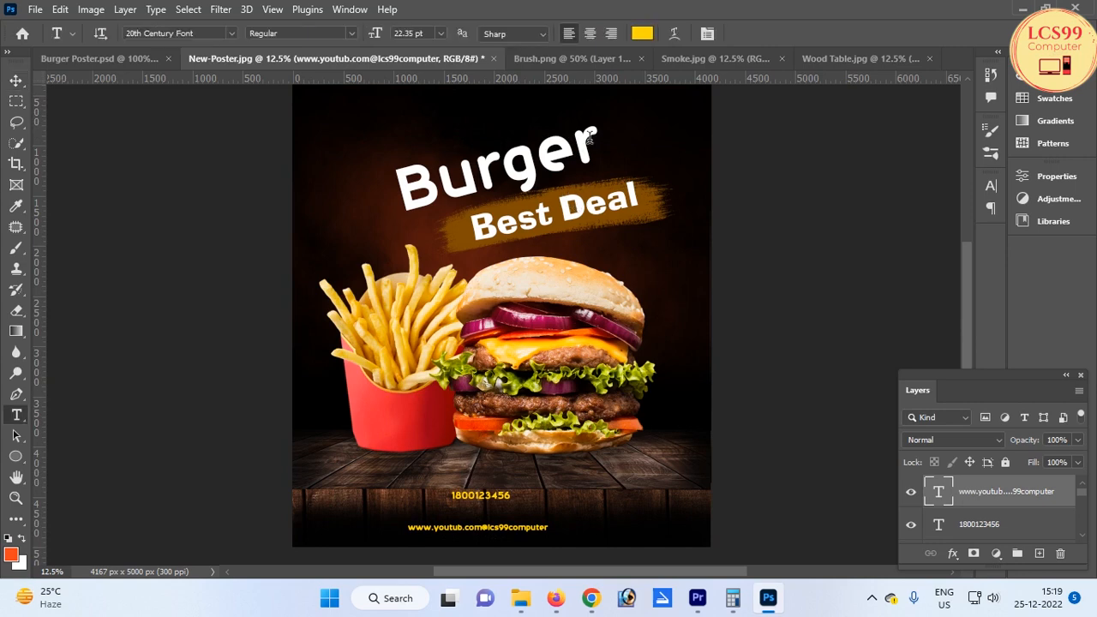
pyautogui.click(641, 33)
pyautogui.click(524, 203)
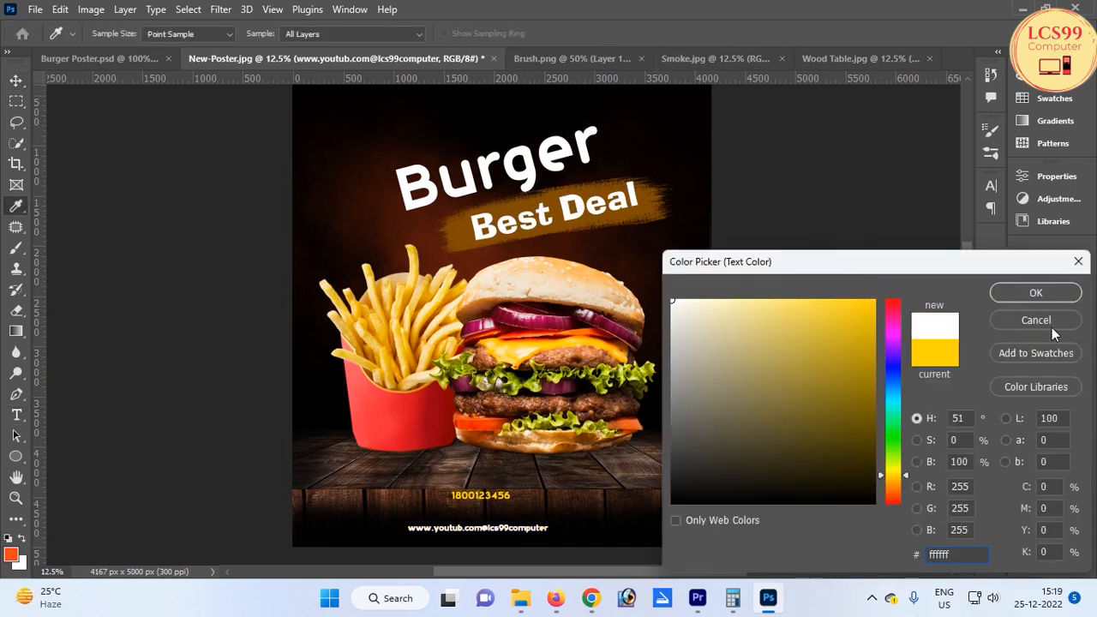
pyautogui.click(1041, 293)
pyautogui.press('v')
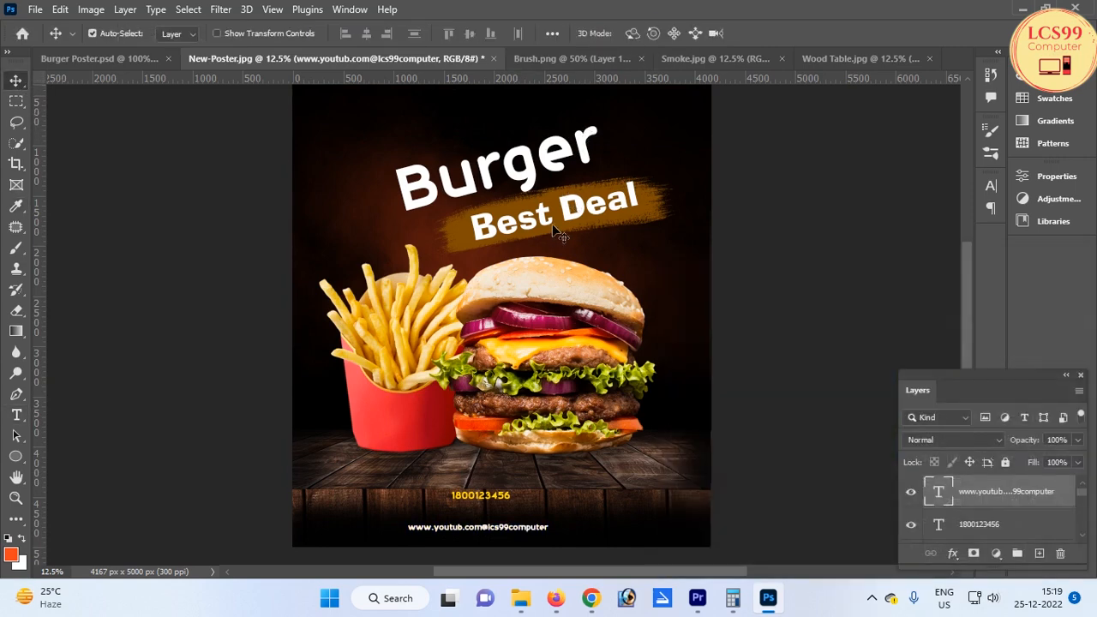
# Try to apply a Lens Flare to the website text layer, converting it to a smart object
pyautogui.hotkey('ctrl', '-')
pyautogui.moveTo(729, 168); pyautogui.dragTo(703, 215)
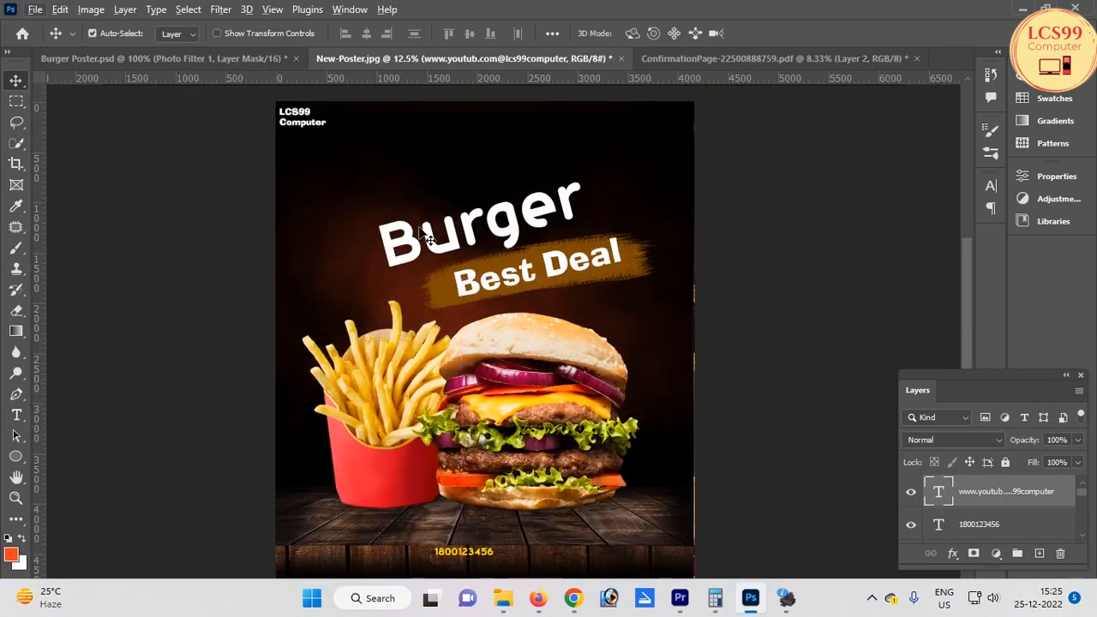
pyautogui.click(220, 9)
pyautogui.moveTo(285, 263)
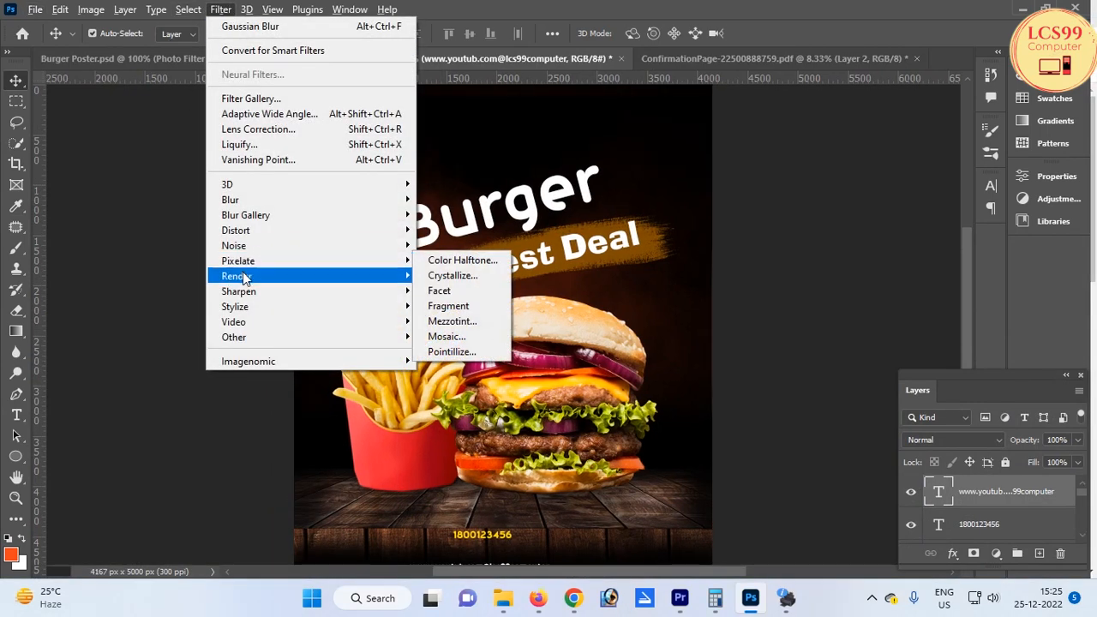
pyautogui.moveTo(245, 277)
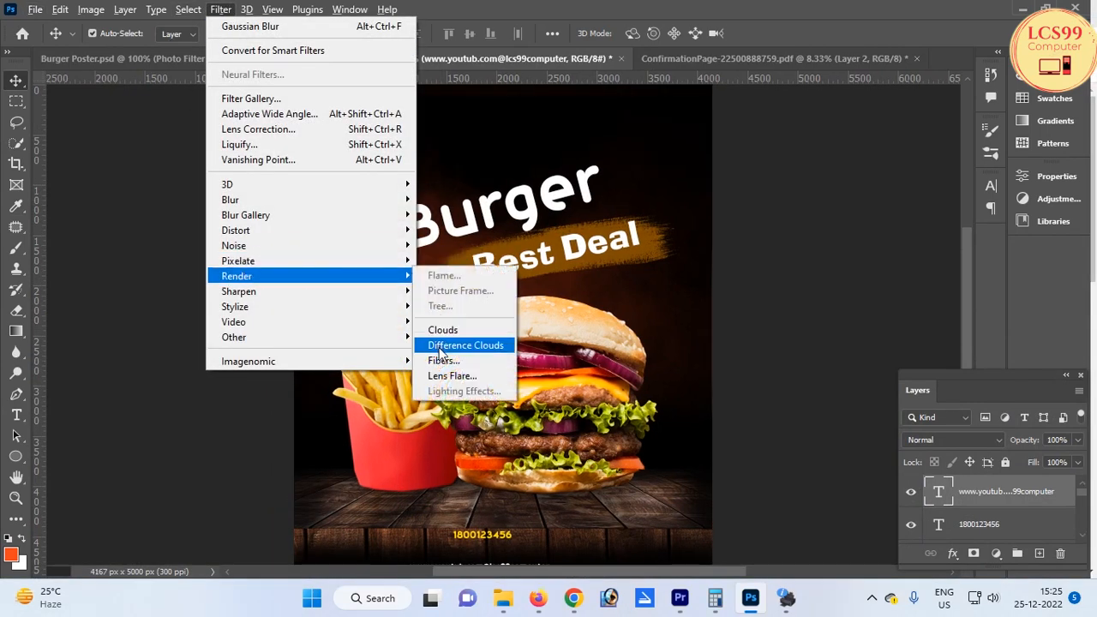
pyautogui.click(452, 375)
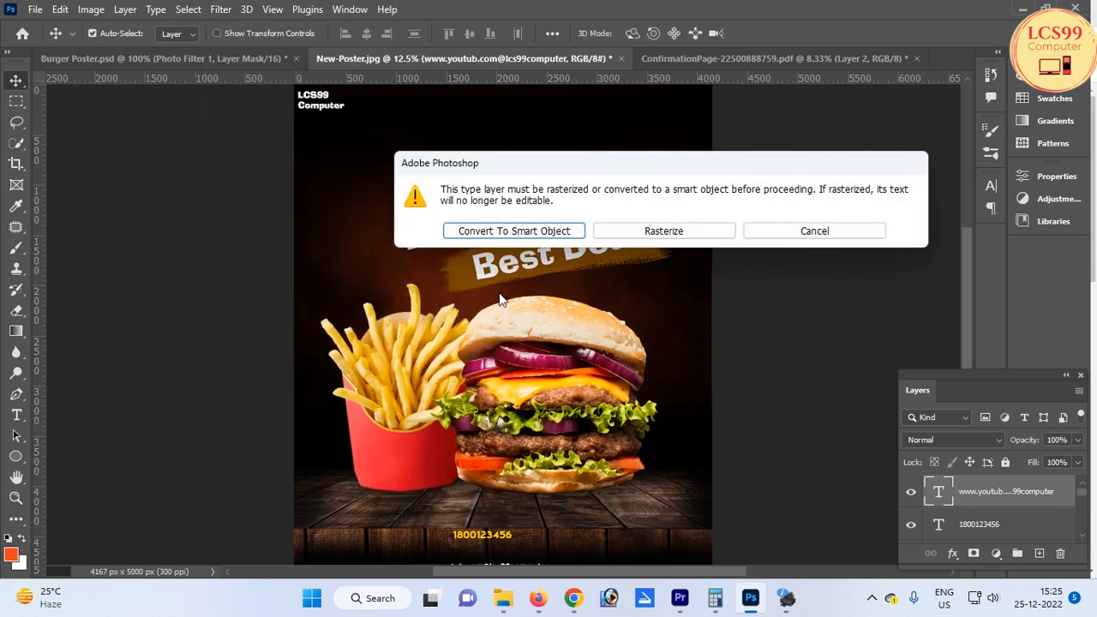
pyautogui.click(508, 231)
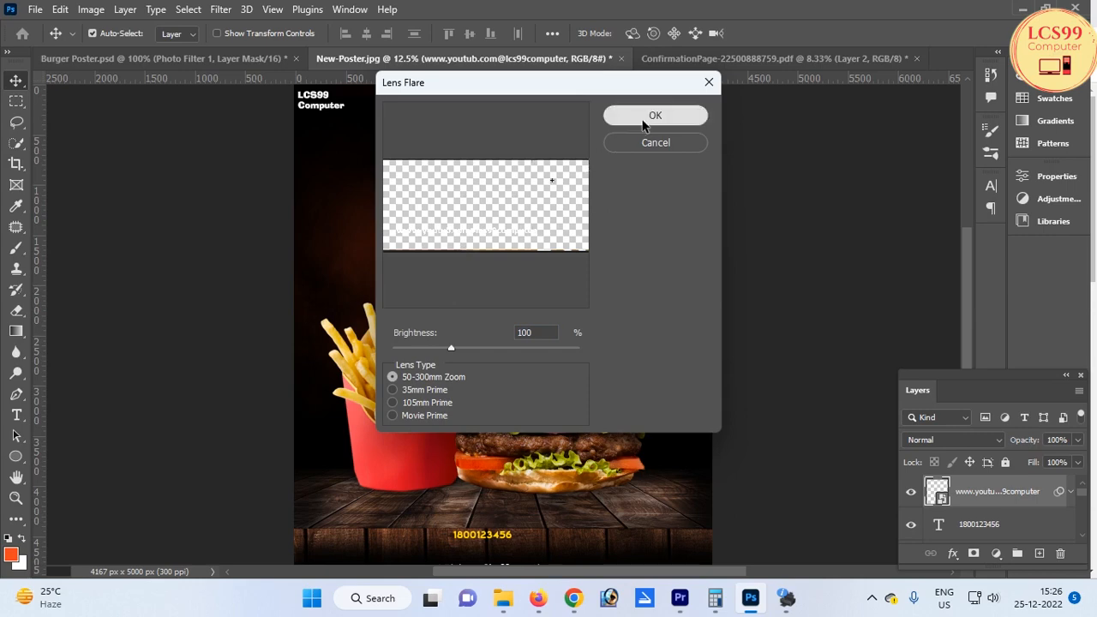
pyautogui.click(643, 117)
pyautogui.click(514, 145)
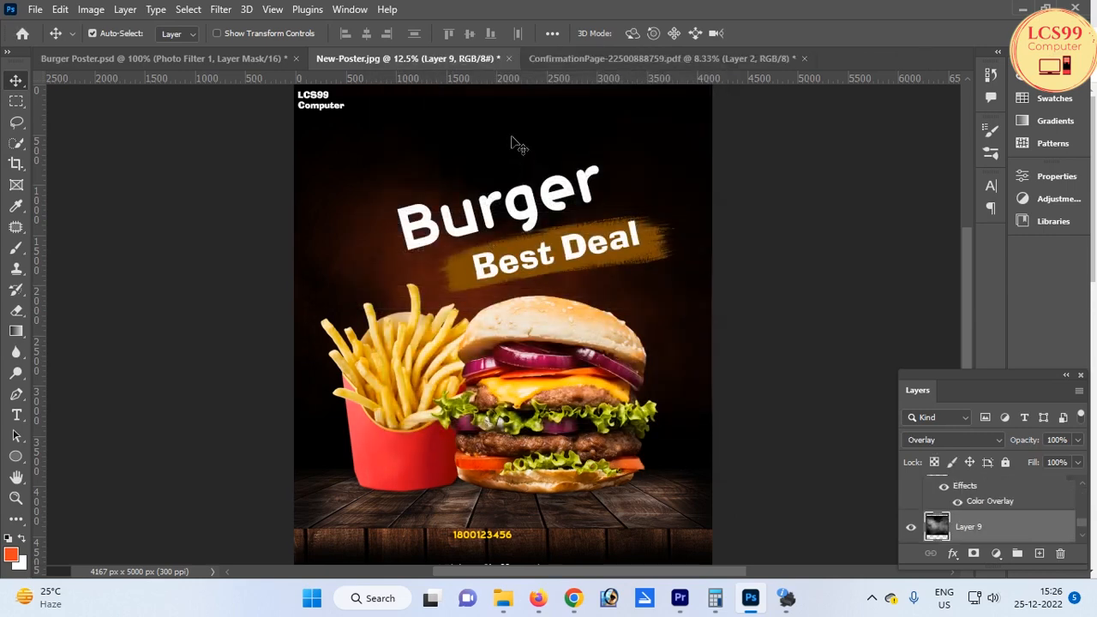
# Select Layer 9 and render a Lens Flare with its centre near the poster's top-left corner
pyautogui.rightClick(647, 124)
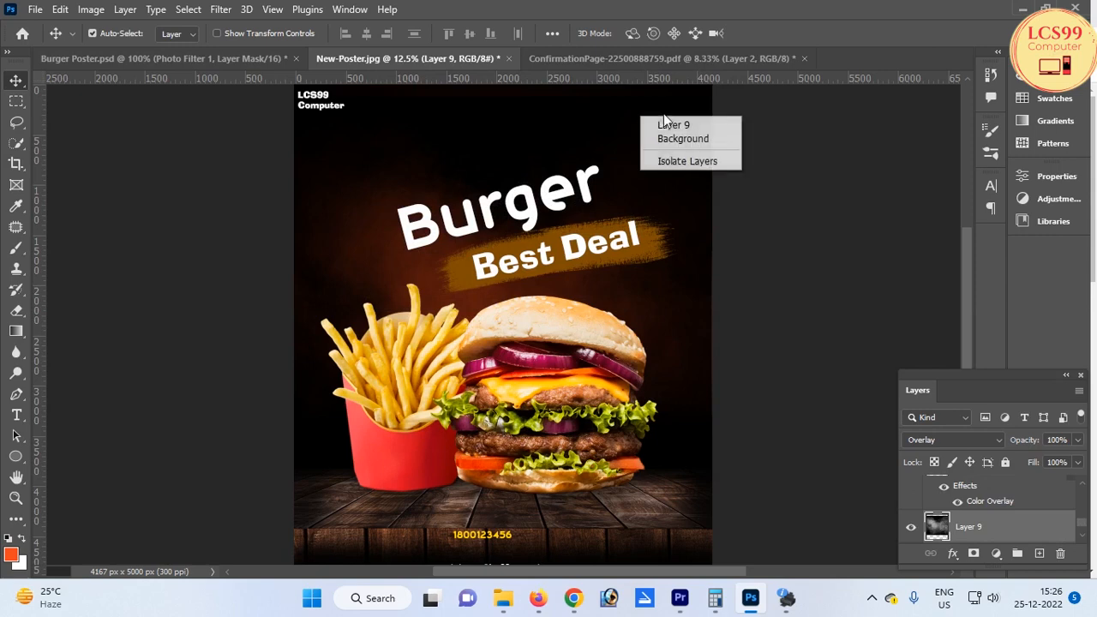
pyautogui.click(669, 125)
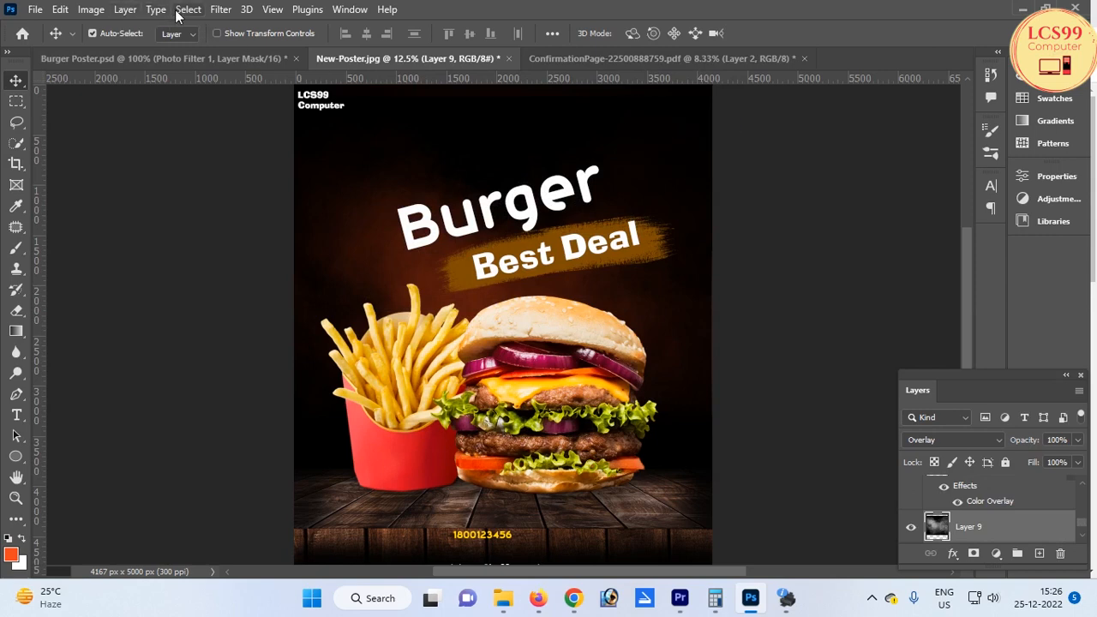
pyautogui.click(218, 10)
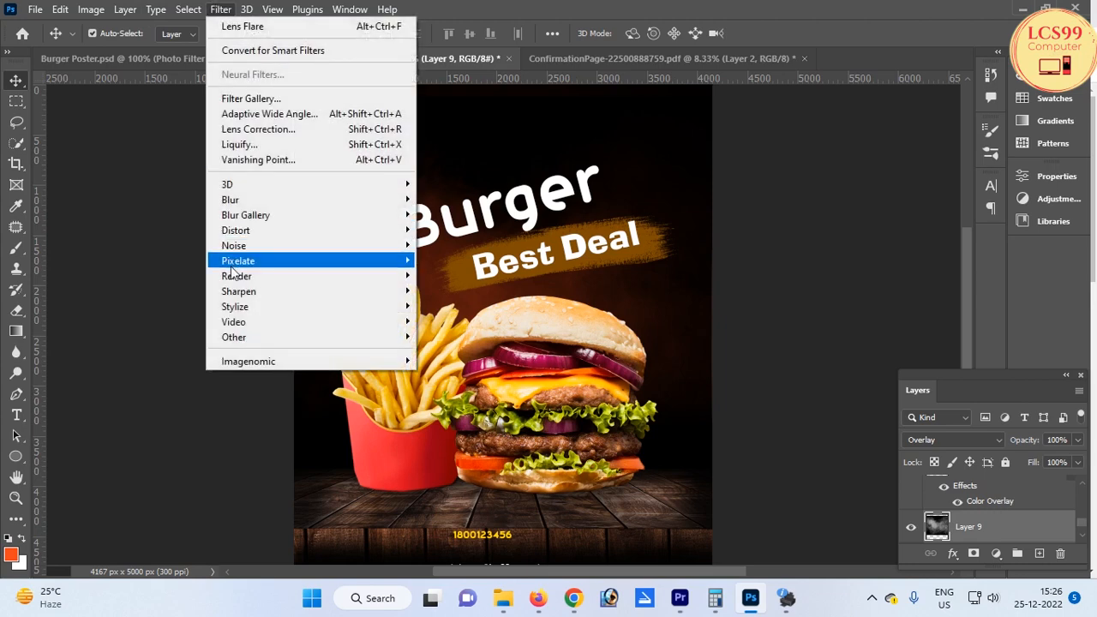
pyautogui.moveTo(394, 276)
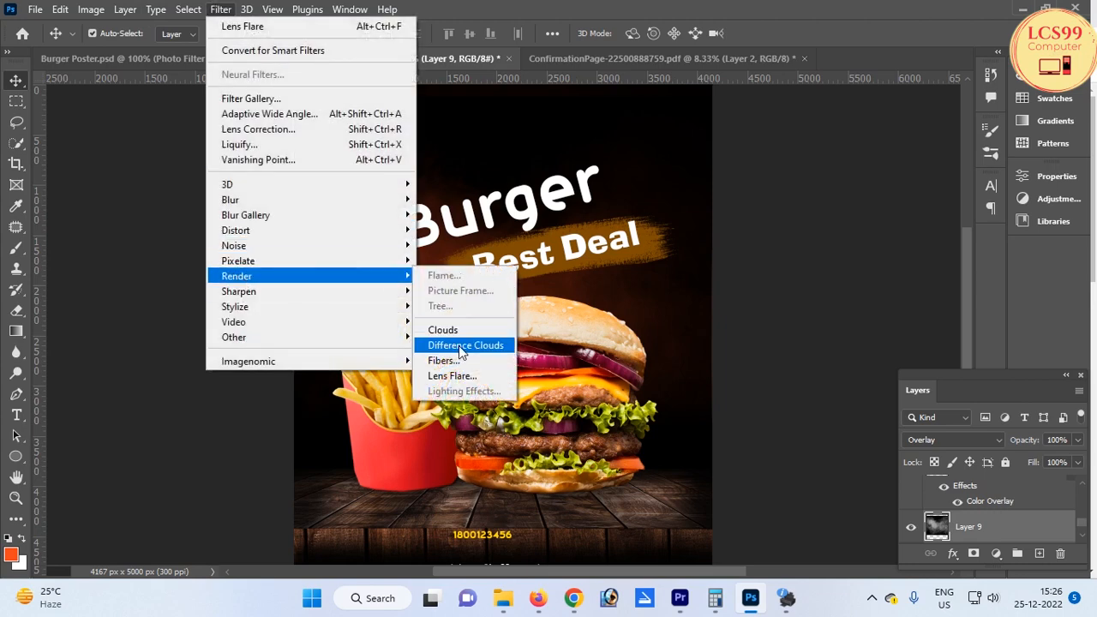
pyautogui.click(452, 375)
pyautogui.moveTo(518, 185); pyautogui.dragTo(407, 161)
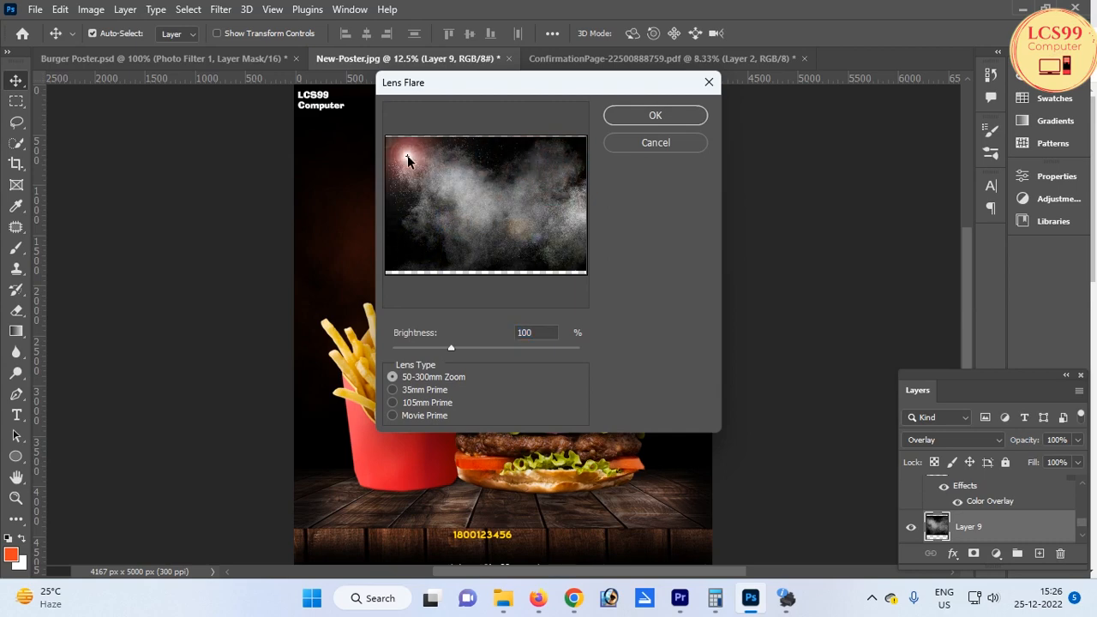
pyautogui.click(656, 115)
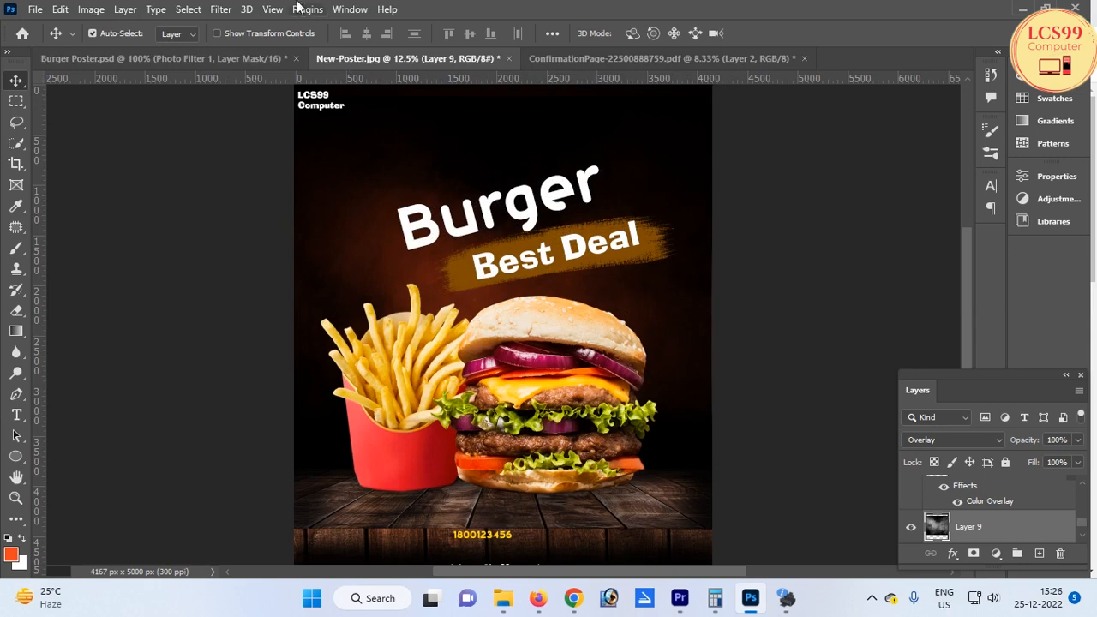
pyautogui.click(221, 10)
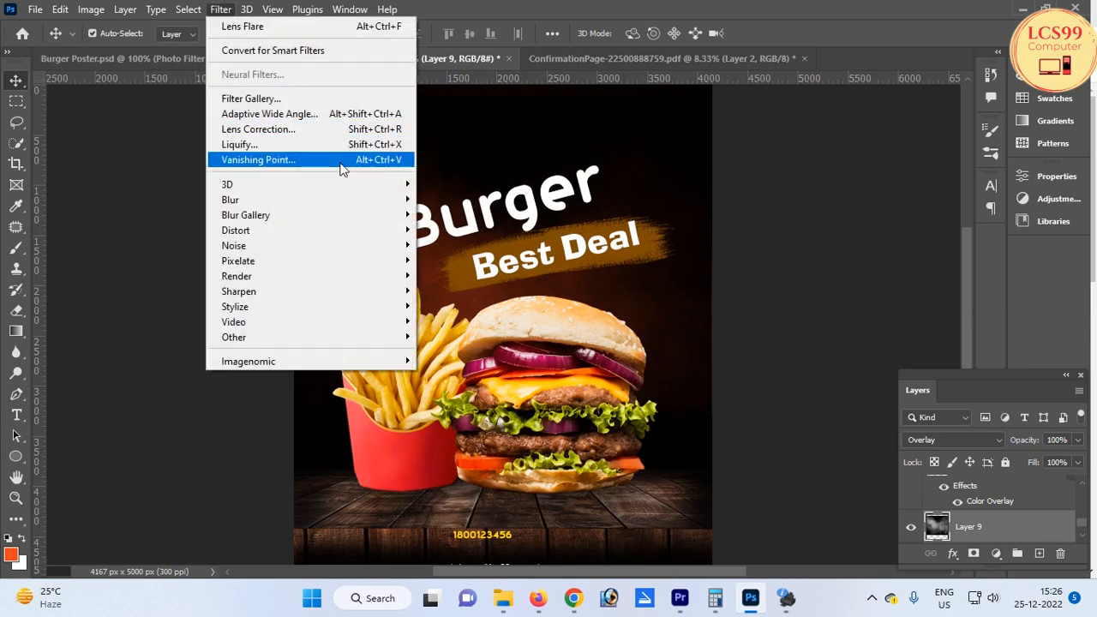
pyautogui.moveTo(269, 202)
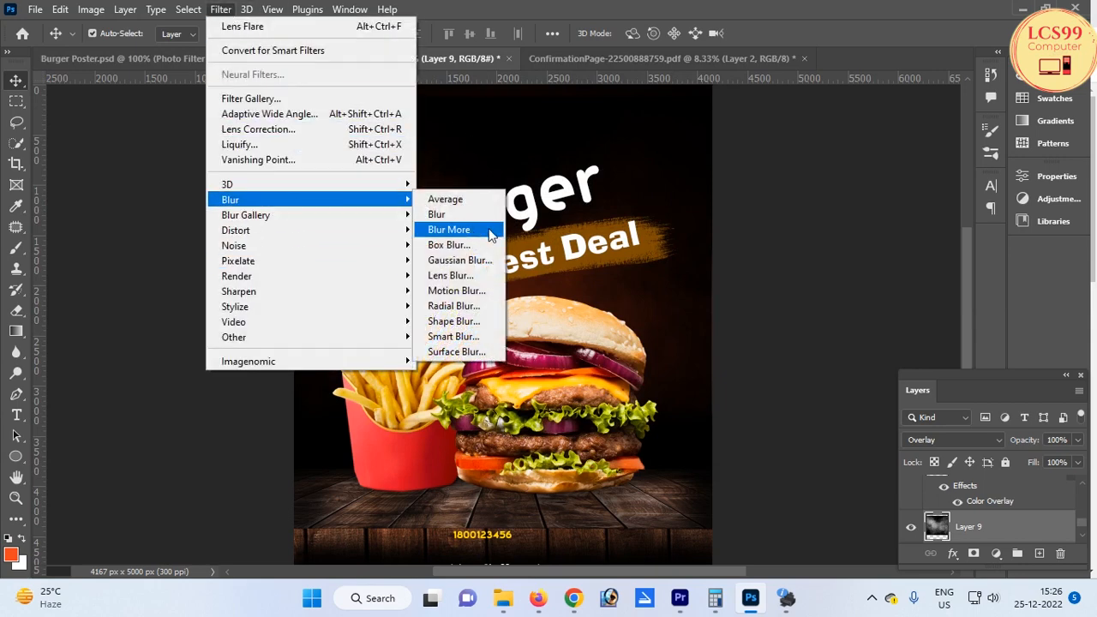
pyautogui.click(457, 260)
pyautogui.click(814, 331)
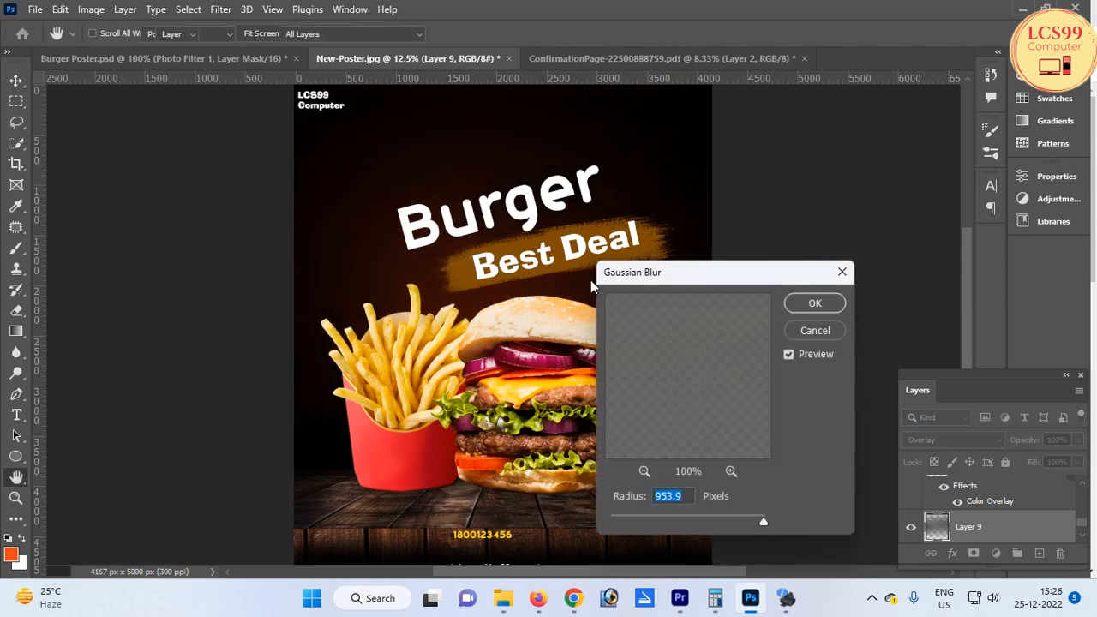
# Render a second Lens Flare on Layer 9 with its centre near the top-right corner
pyautogui.click(270, 12)
pyautogui.click(214, 12)
pyautogui.click(215, 12)
pyautogui.moveTo(252, 200)
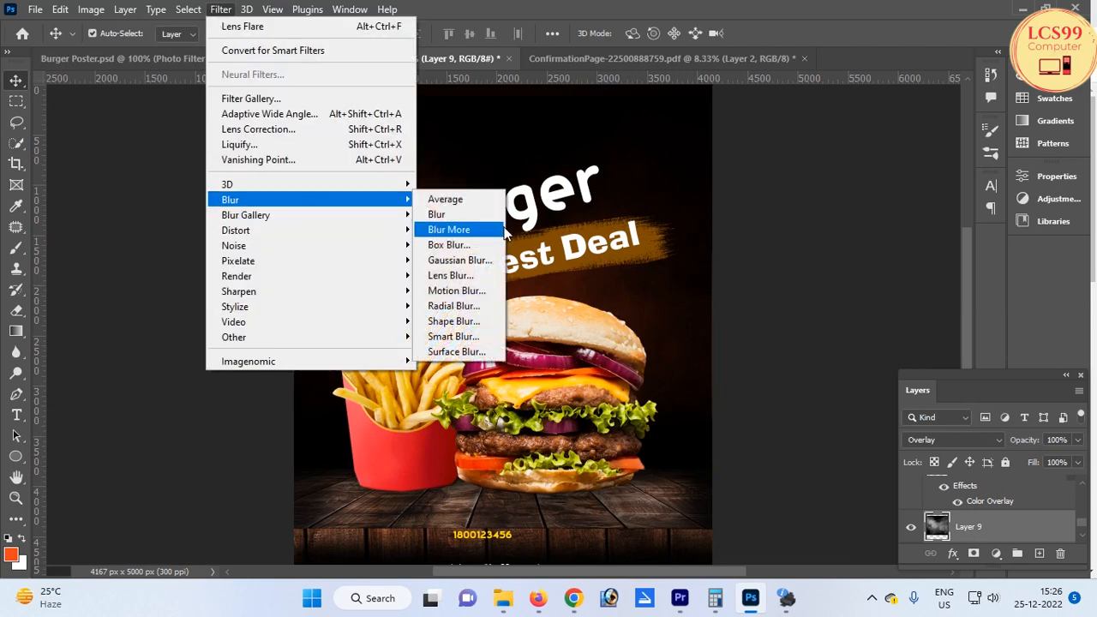
pyautogui.moveTo(277, 276)
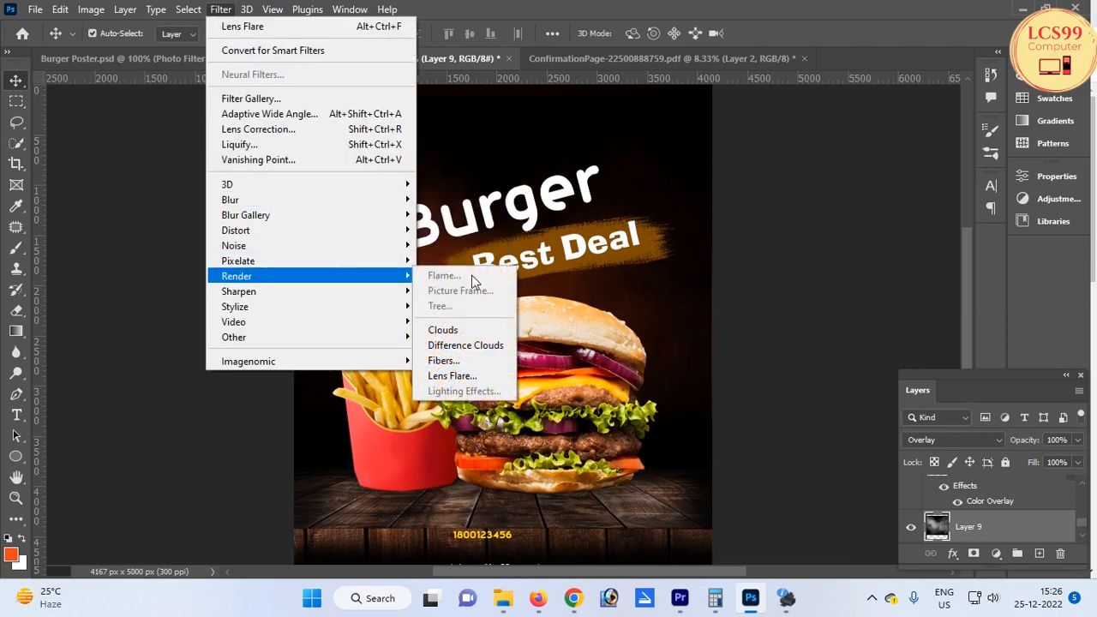
pyautogui.click(451, 375)
pyautogui.moveTo(514, 253); pyautogui.dragTo(561, 172)
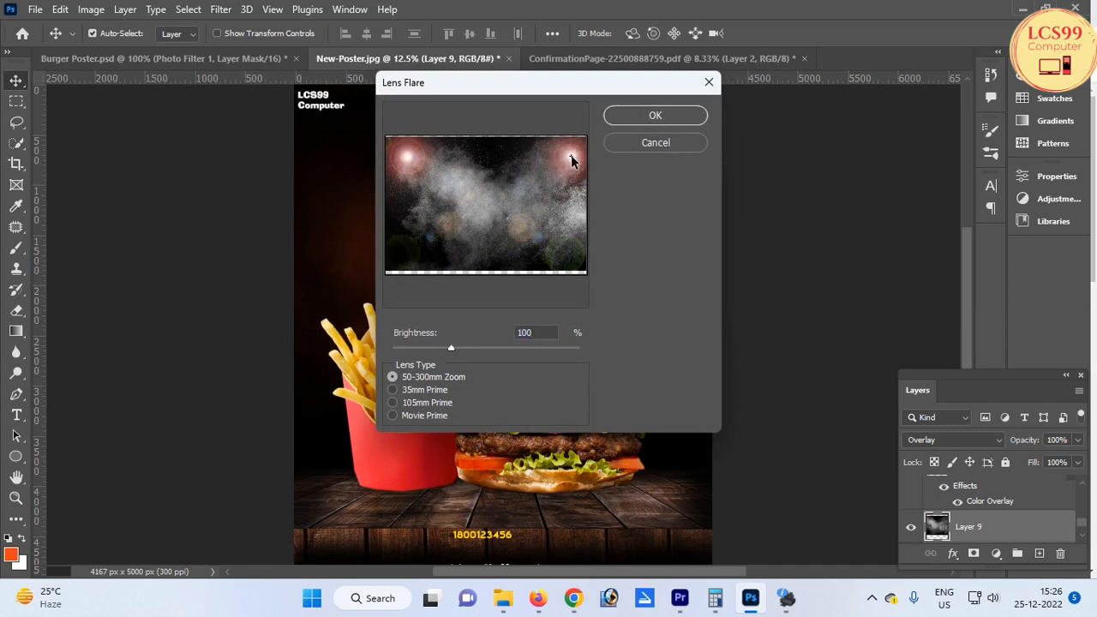
pyautogui.click(656, 115)
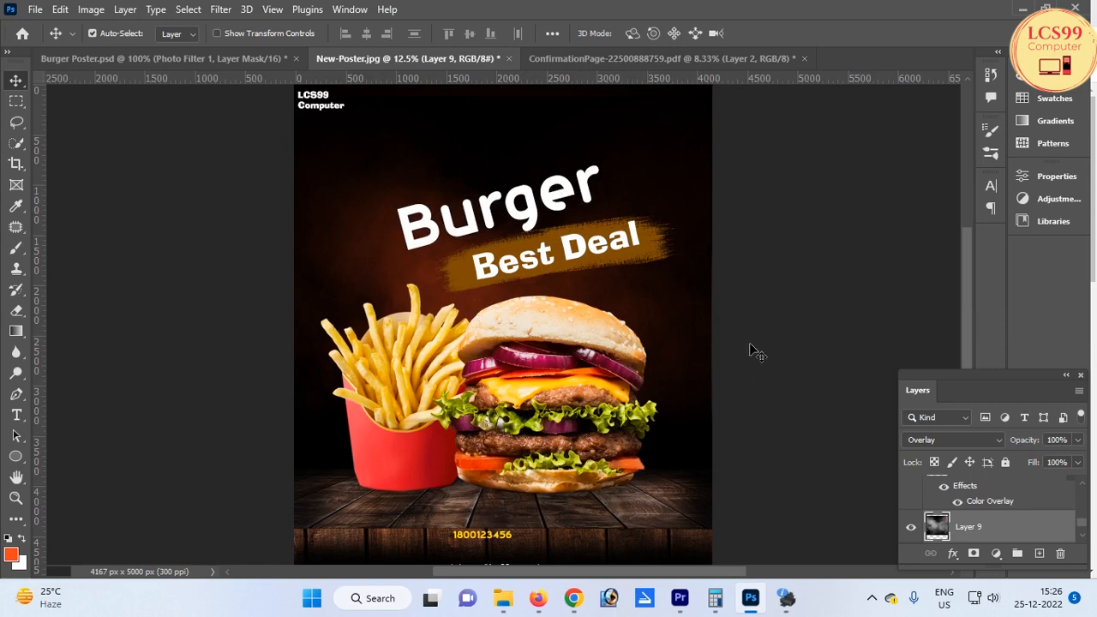
# Create a new text layer reading Super above the Burger headline
pyautogui.press('ctrl')
pyautogui.press('t')
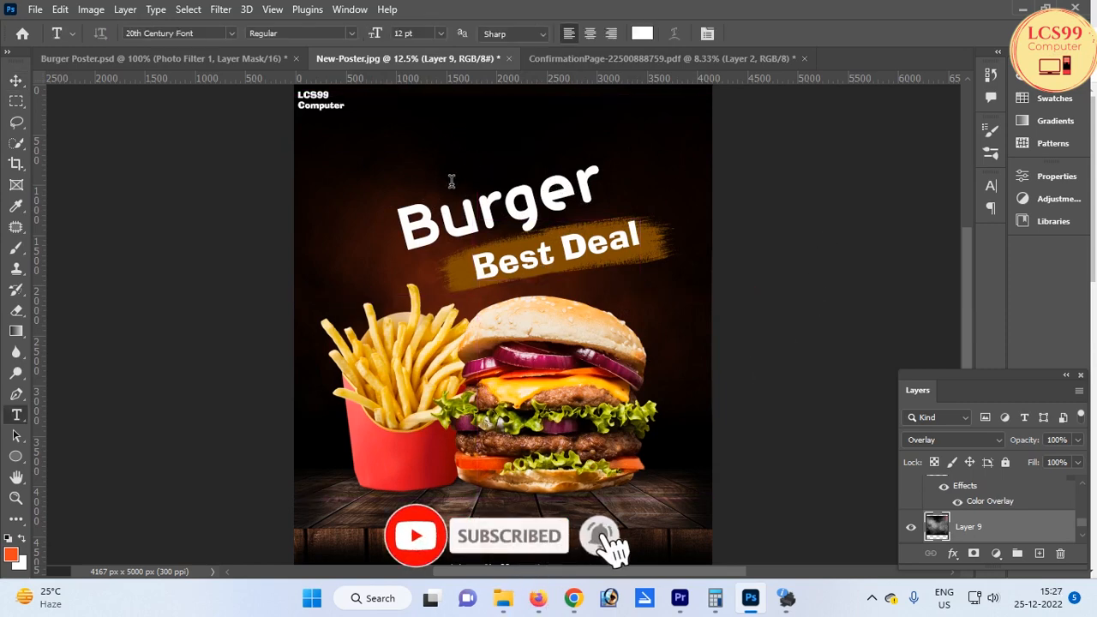
pyautogui.click(455, 179)
pyautogui.scroll(1, 513, 184)
pyautogui.press('Escape')
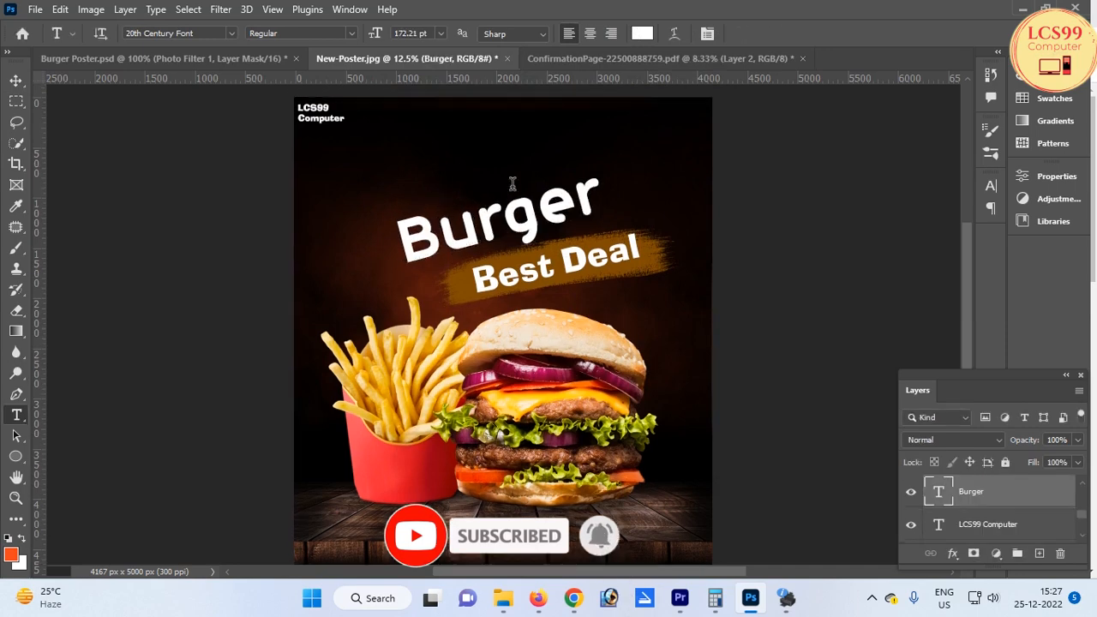
pyautogui.click(604, 188)
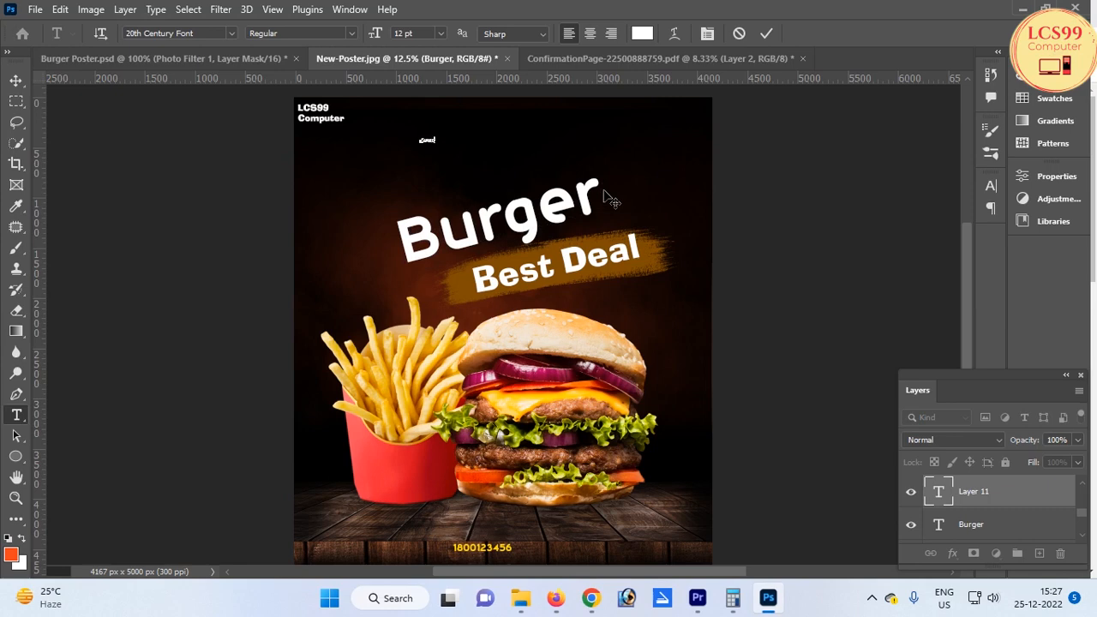
pyautogui.hotkey('ctrl', 'Return')
# Enlarge the Super text, place it above Burger and rotate it to match the headline's tilt
pyautogui.hotkey('ctrl', 't')
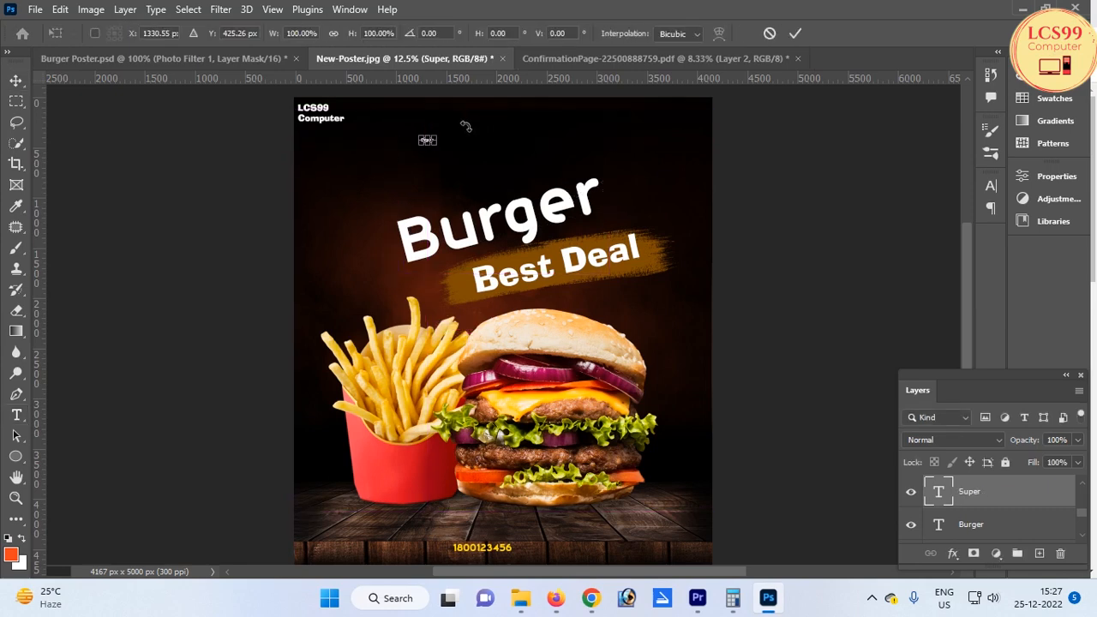
pyautogui.moveTo(438, 133); pyautogui.dragTo(571, 108)
pyautogui.moveTo(504, 119); pyautogui.dragTo(501, 186)
pyautogui.moveTo(634, 157); pyautogui.dragTo(629, 139)
pyautogui.press('Return')
# Set the Super text's colour to orange
pyautogui.press('t')
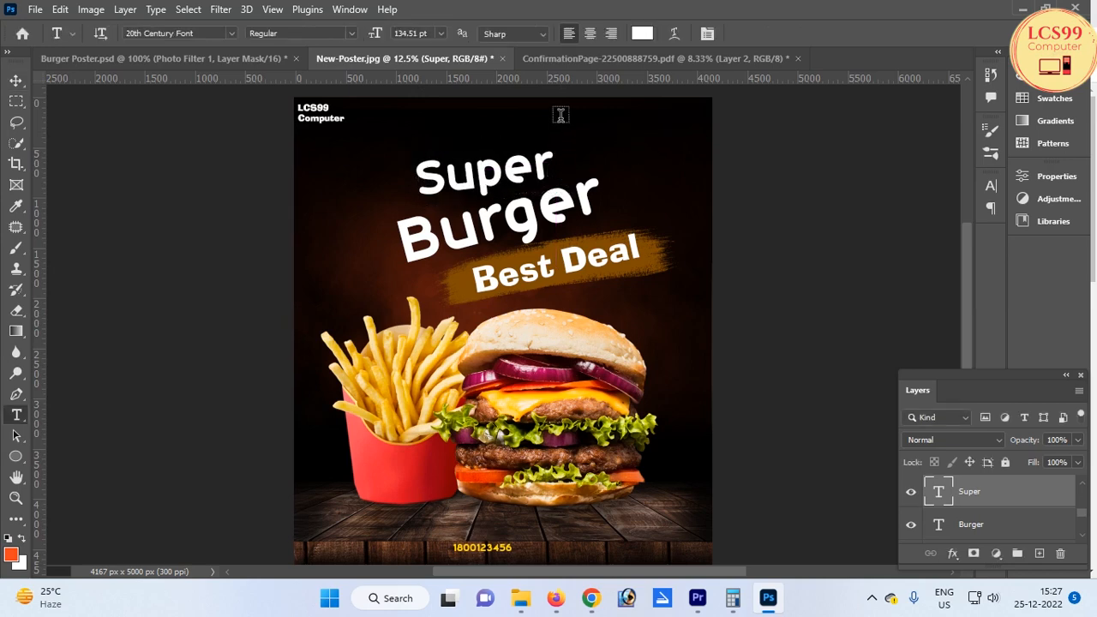
pyautogui.click(641, 33)
pyautogui.click(894, 471)
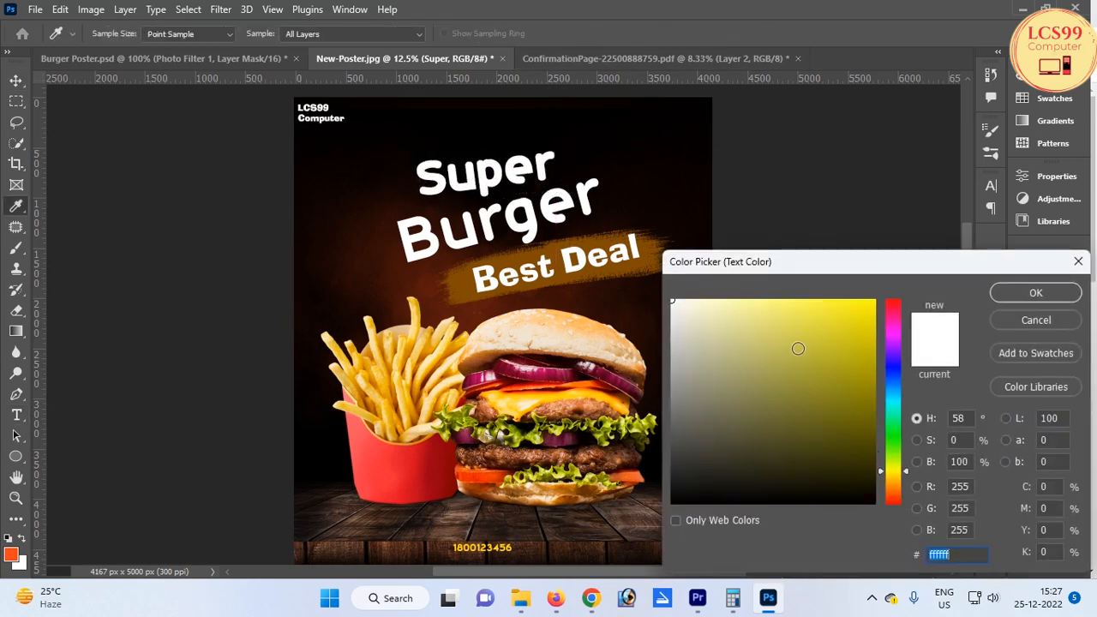
pyautogui.moveTo(798, 348); pyautogui.dragTo(928, 285)
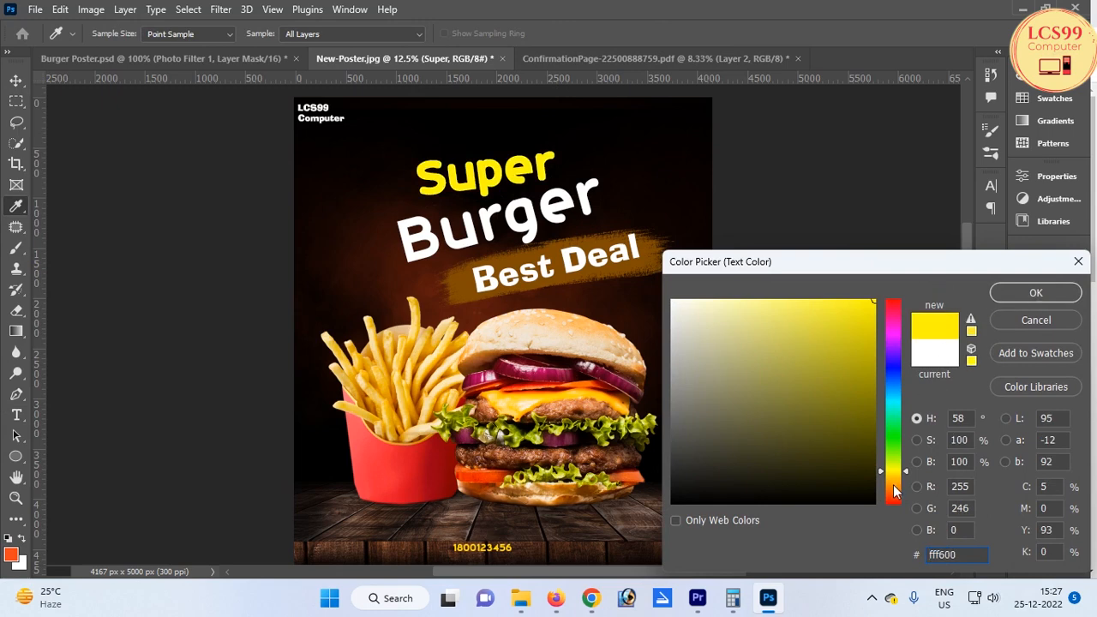
pyautogui.click(894, 490)
pyautogui.click(1036, 293)
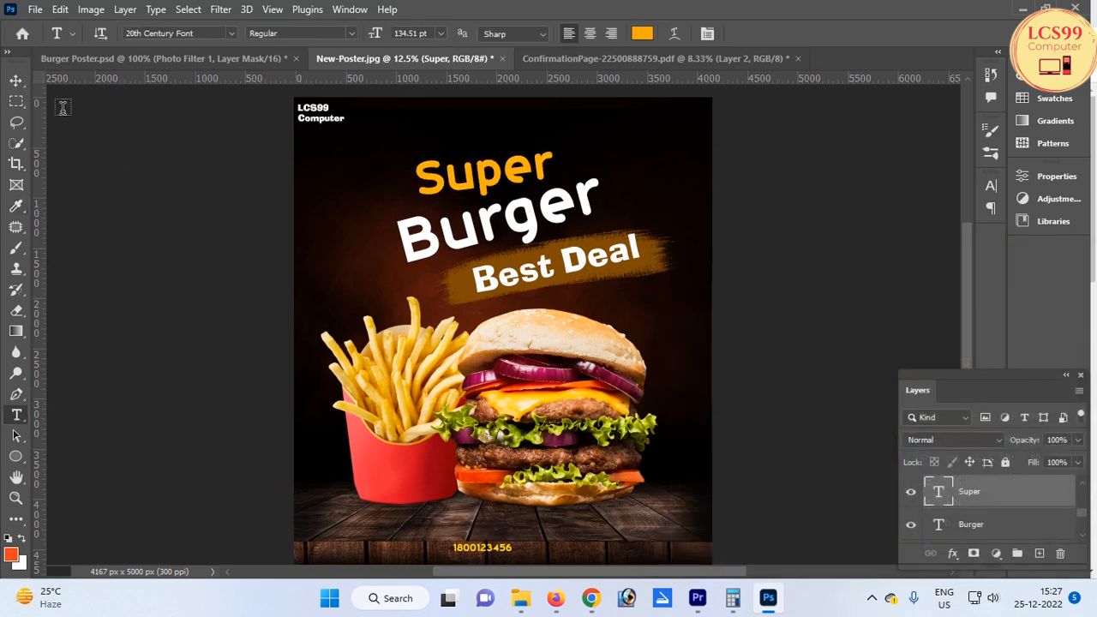
pyautogui.click(15, 80)
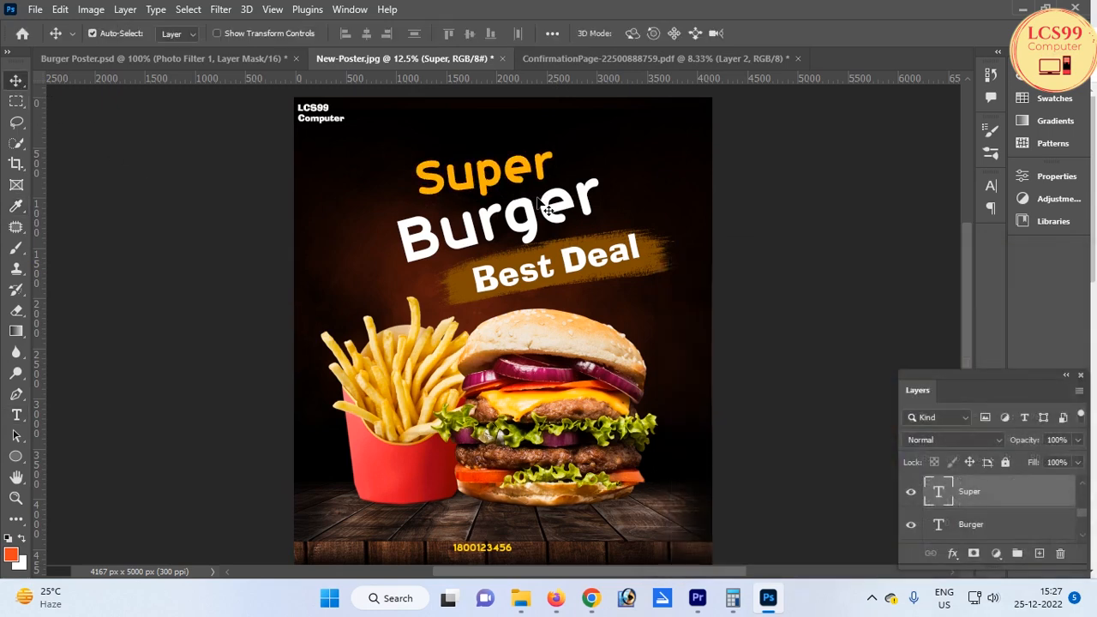
pyautogui.keyDown('alt'); pyautogui.click(640, 186); pyautogui.keyUp('alt')
pyautogui.keyDown('ctrl'); pyautogui.click(593, 252); pyautogui.keyUp('ctrl')
pyautogui.moveTo(573, 246); pyautogui.dragTo(499, 269)
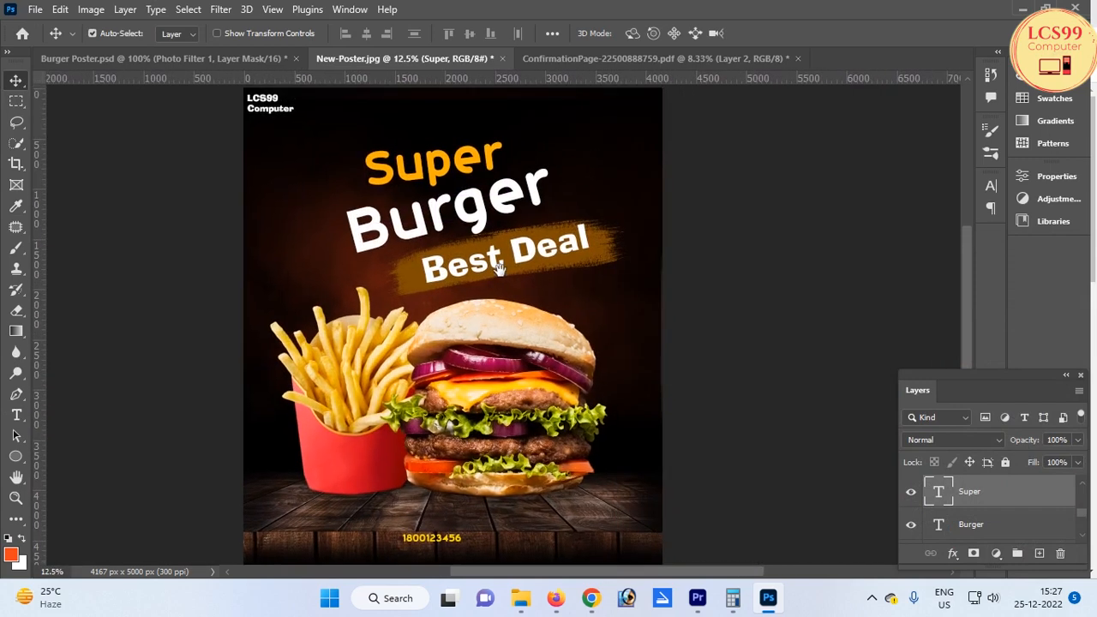
pyautogui.scroll(-1, 500, 269)
pyautogui.scroll(1, 484, 353)
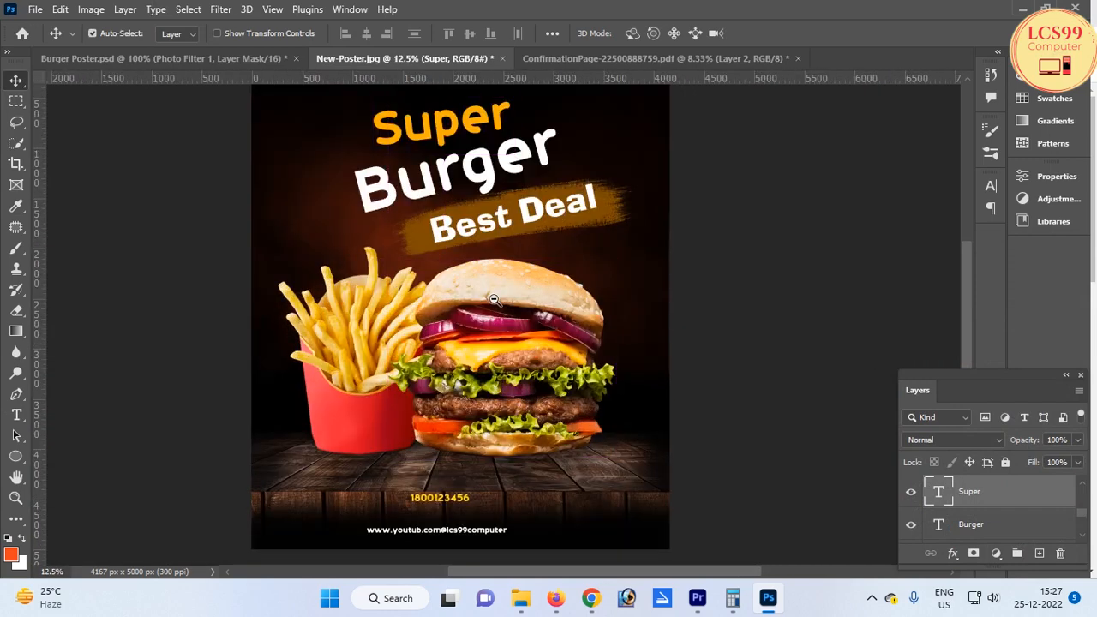
pyautogui.scroll(-1, 495, 302)
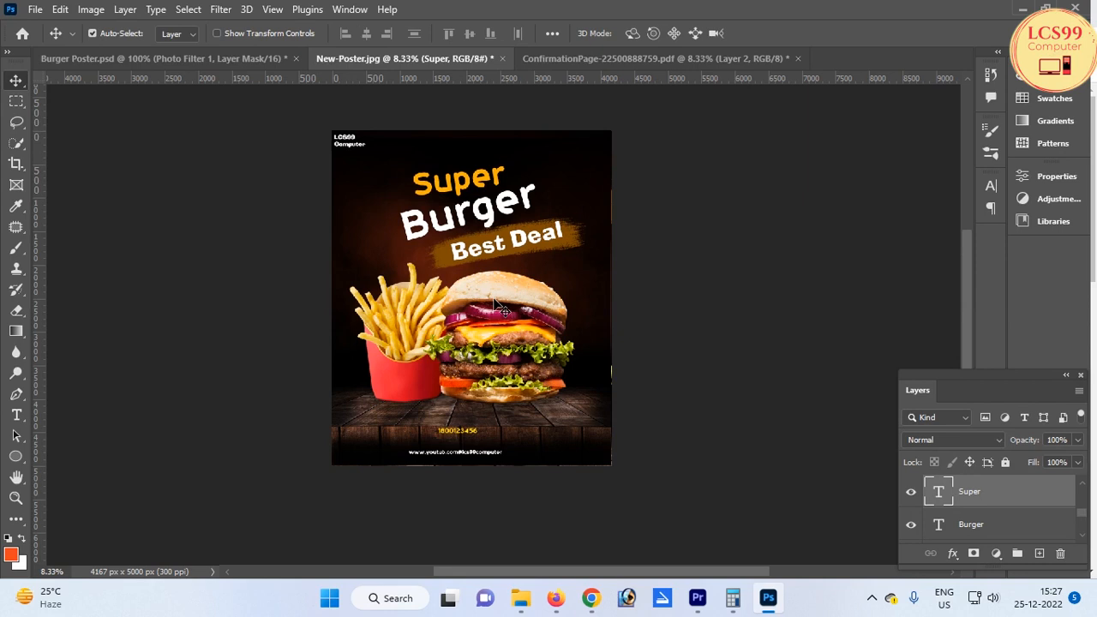
pyautogui.click(871, 597)
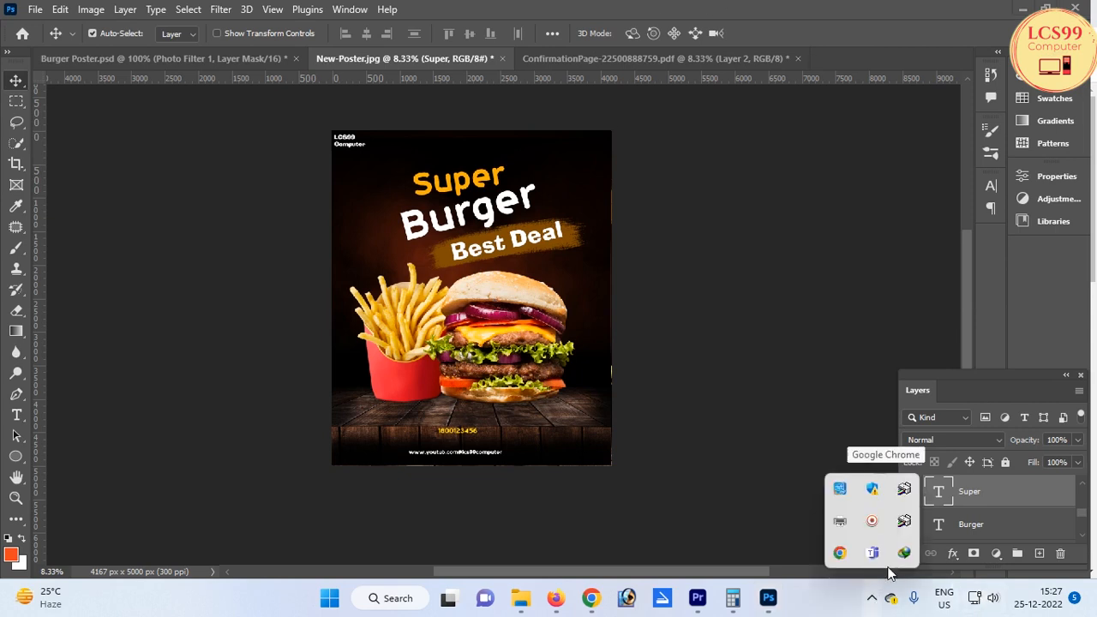
pyautogui.click(871, 520)
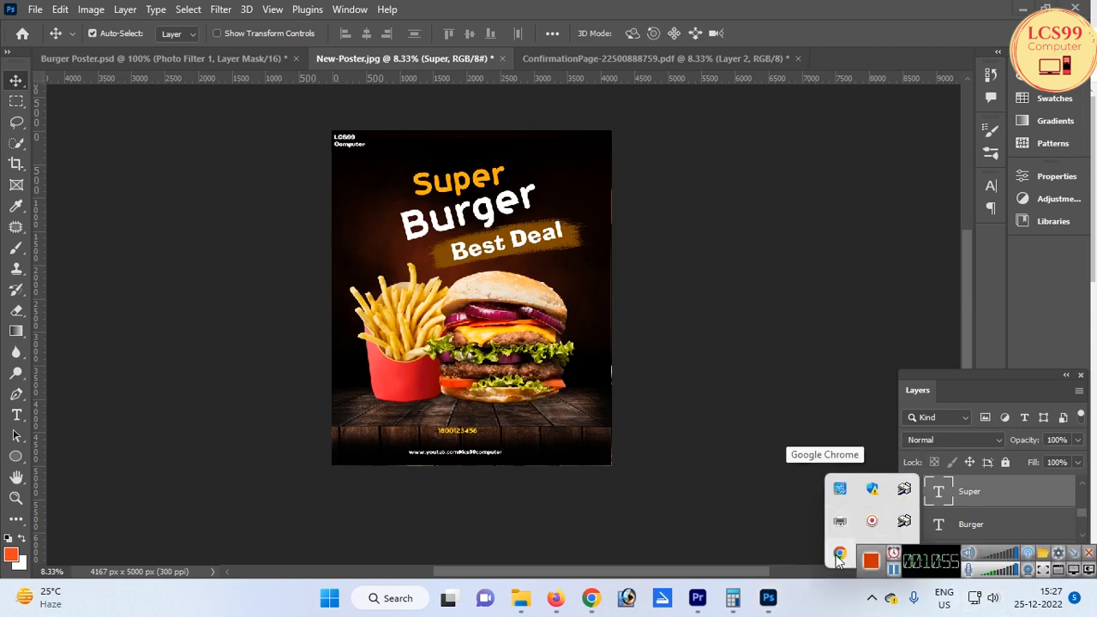
pyautogui.click(872, 561)
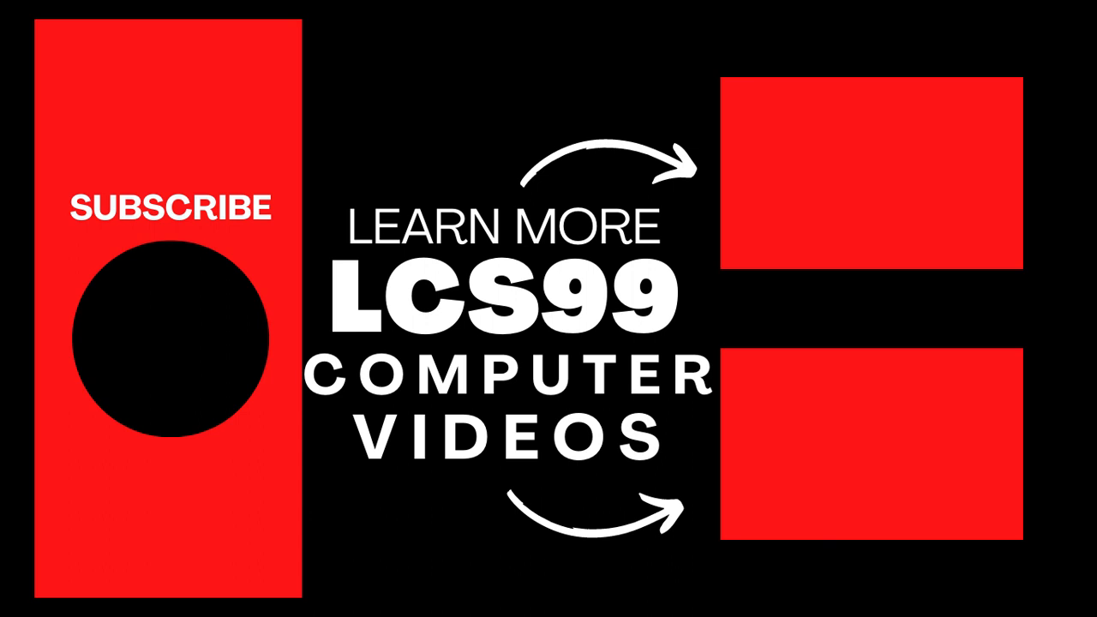